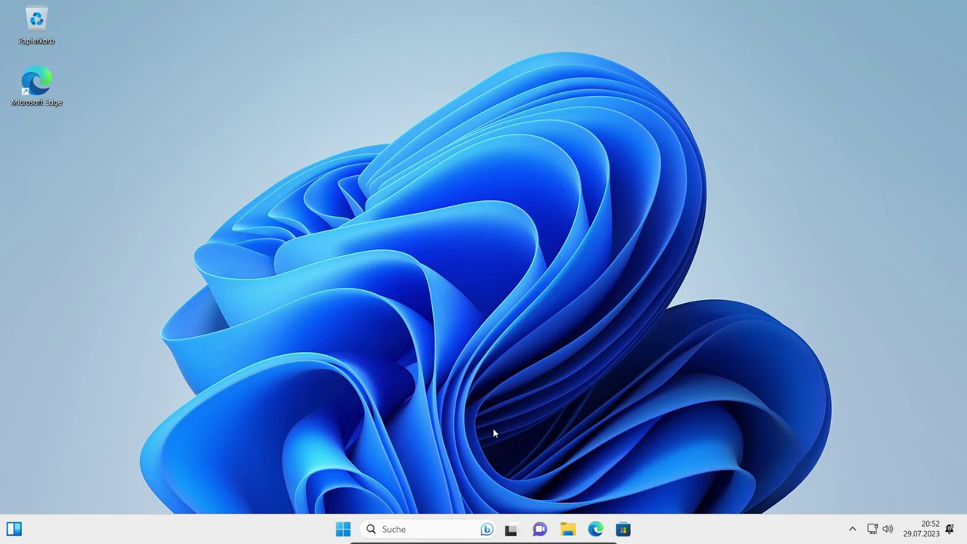
Search Windows for "windows fea" and open the "Windows-Features aktivieren oder deaktivieren" dialog.
click(414, 530)
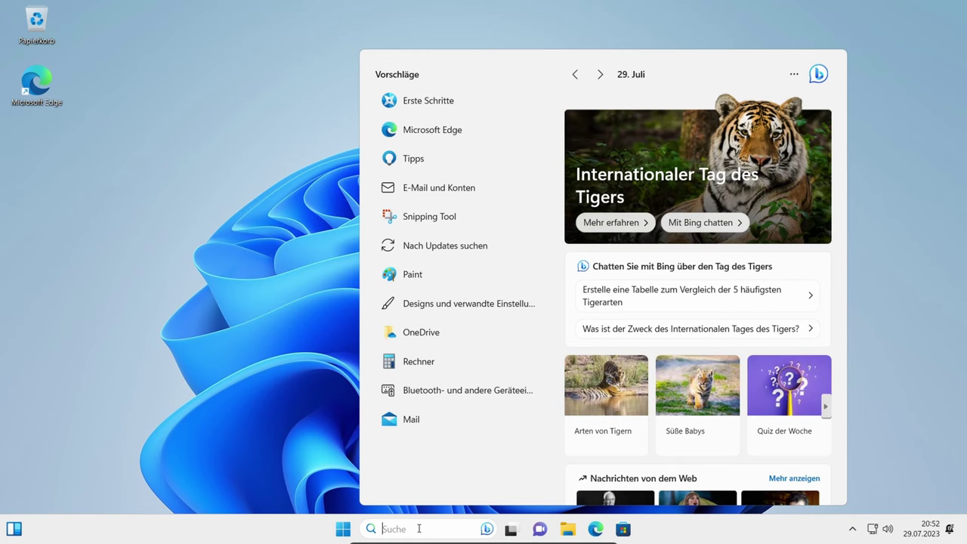
text(windows)
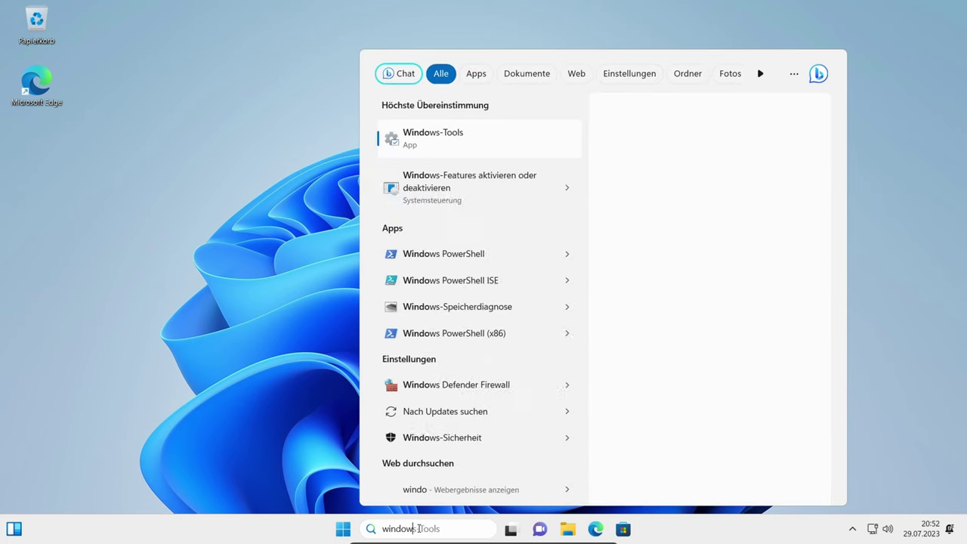
text( fea)
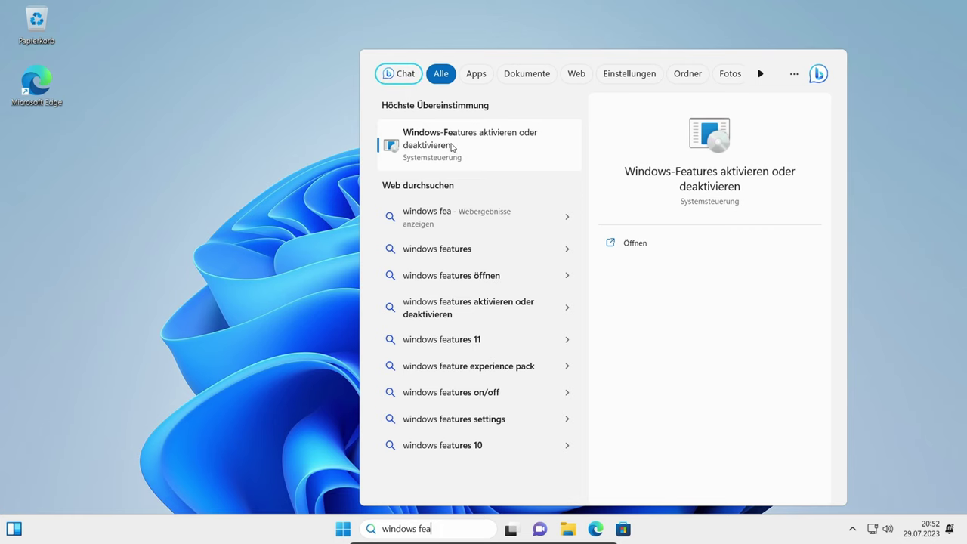
click(452, 146)
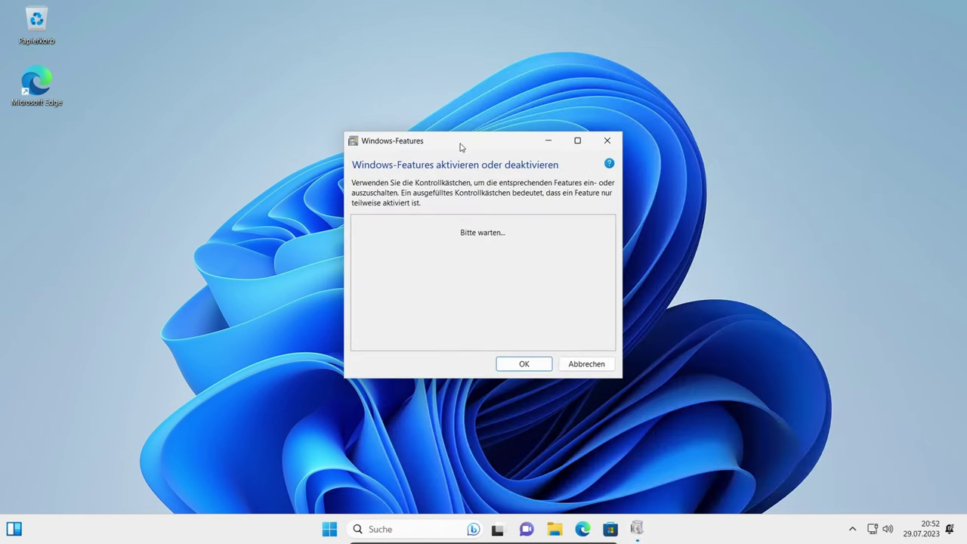
Enable Internetinformationsdienste with CGI under WWW-Dienste > Anwendungsentwicklungsfeatures, and apply the feature changes.
scroll(453, 302, down, 2)
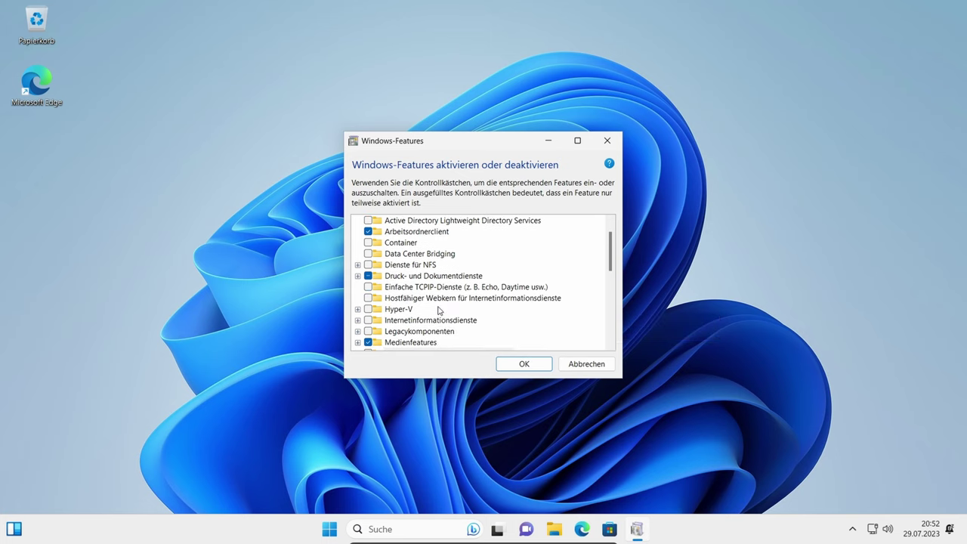
click(367, 323)
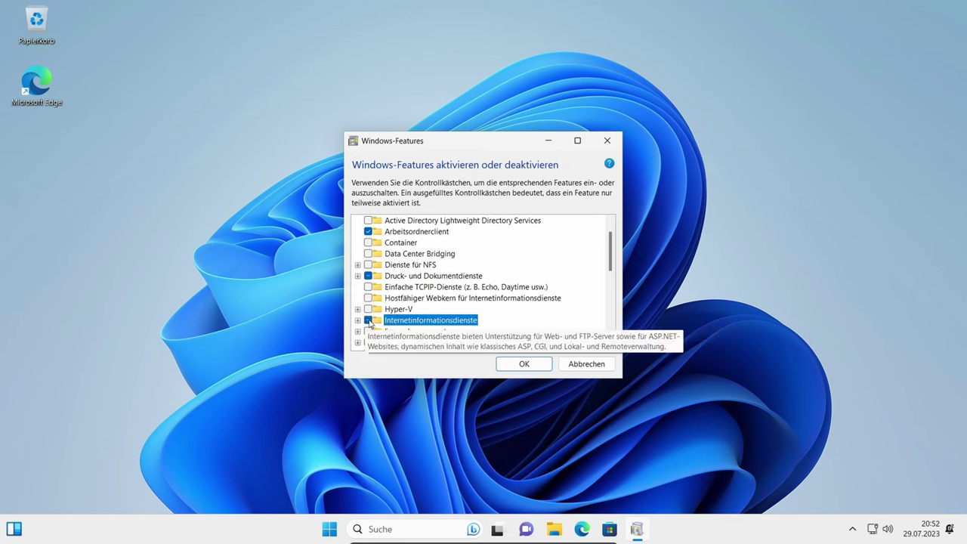
click(359, 320)
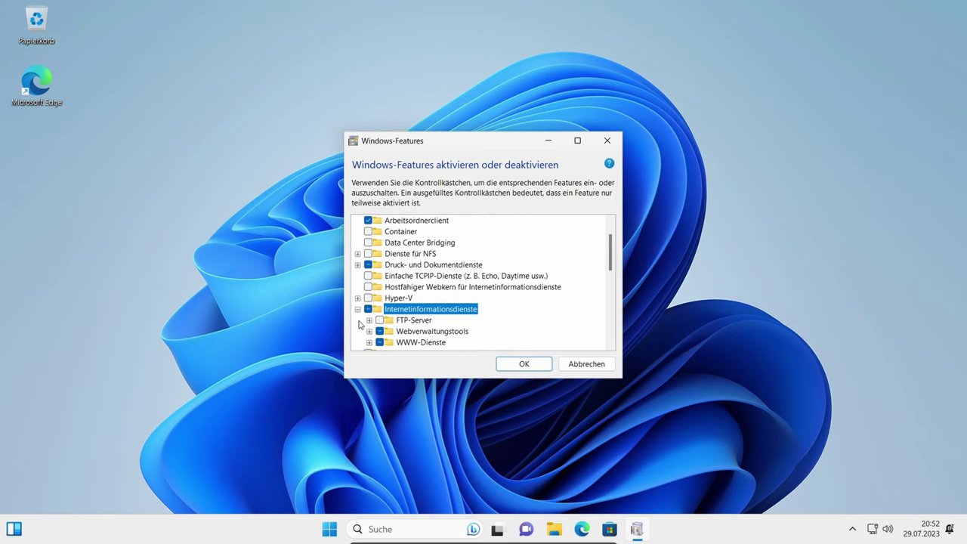
scroll(423, 317, down, 1)
click(368, 310)
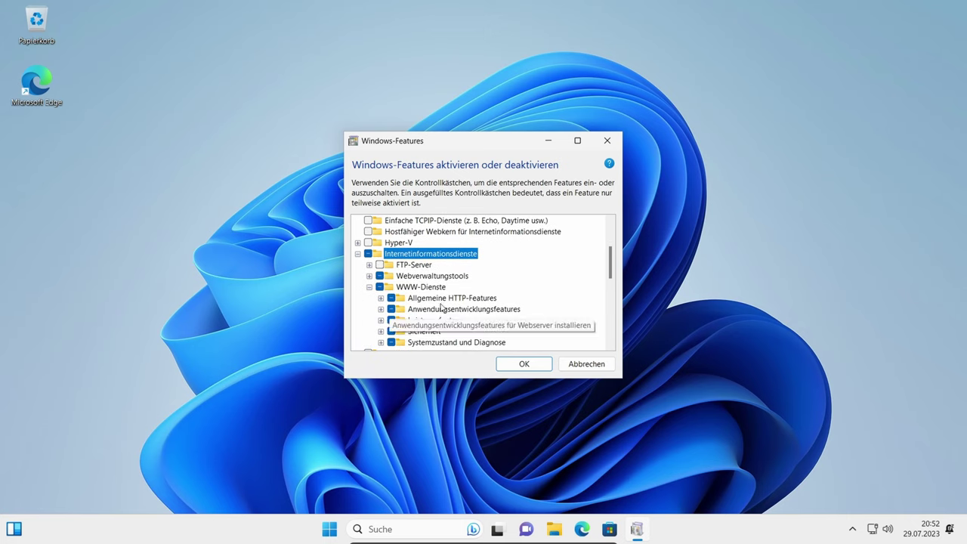
click(381, 288)
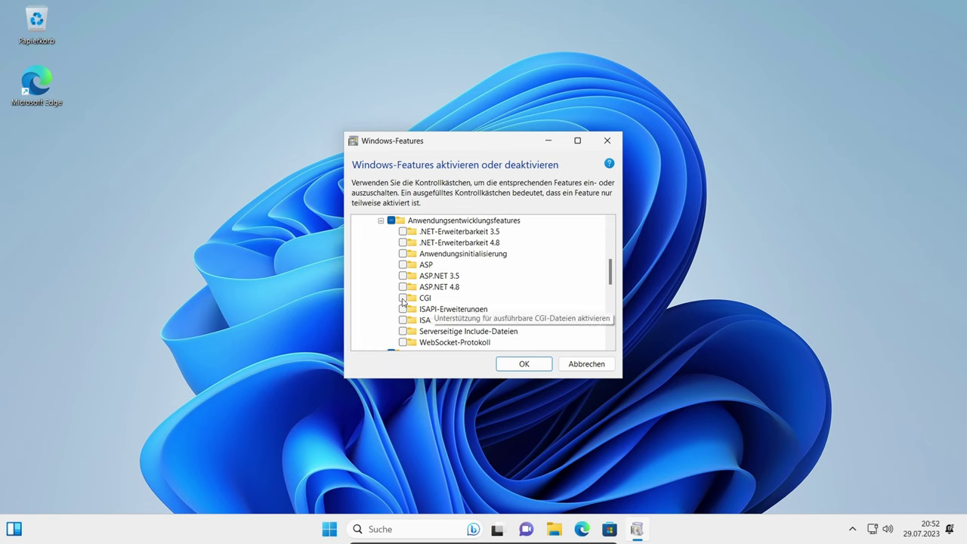
click(403, 298)
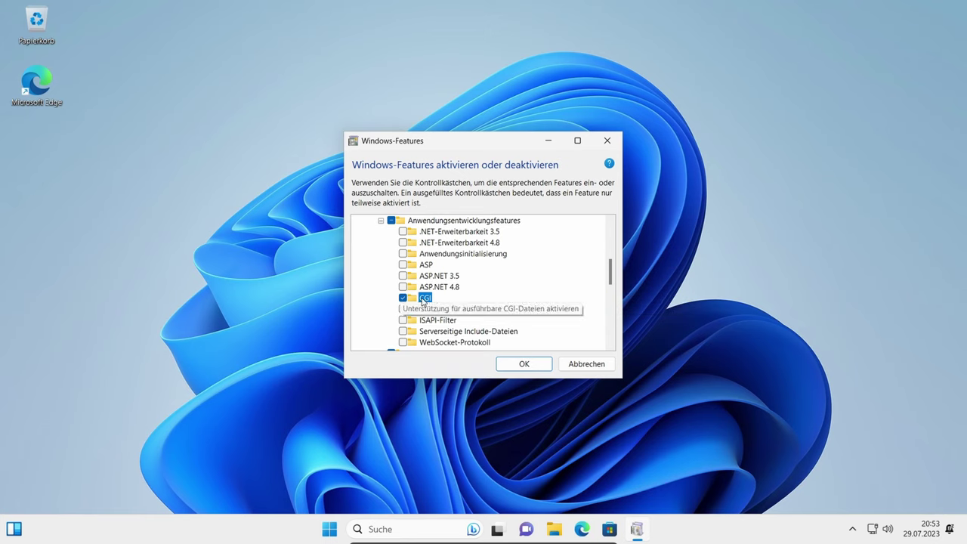
click(521, 365)
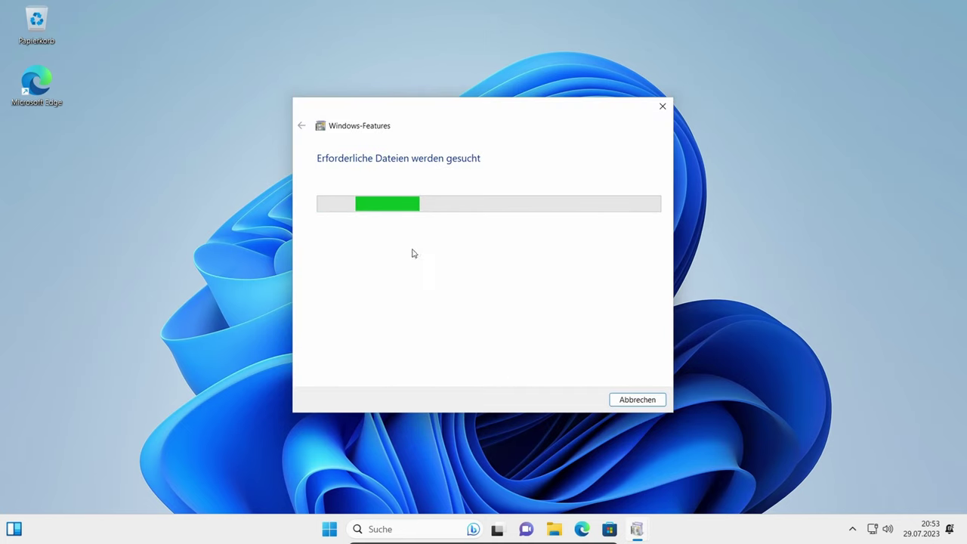
Switch to Microsoft Edge and complete its first-run setup without signing in, disallowing regular browser data import and personalised Microsoft experiences.
click(582, 531)
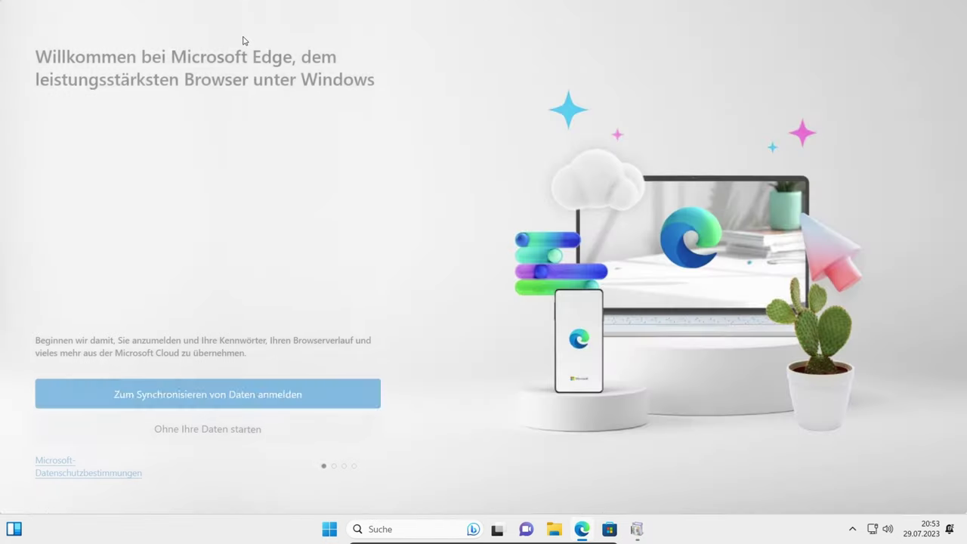
click(204, 443)
click(309, 461)
click(143, 388)
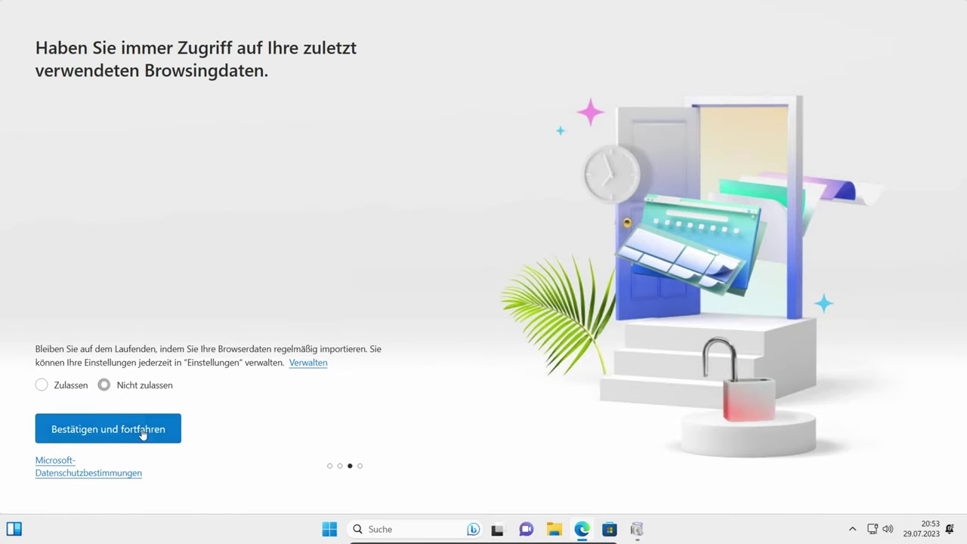
click(143, 429)
click(109, 405)
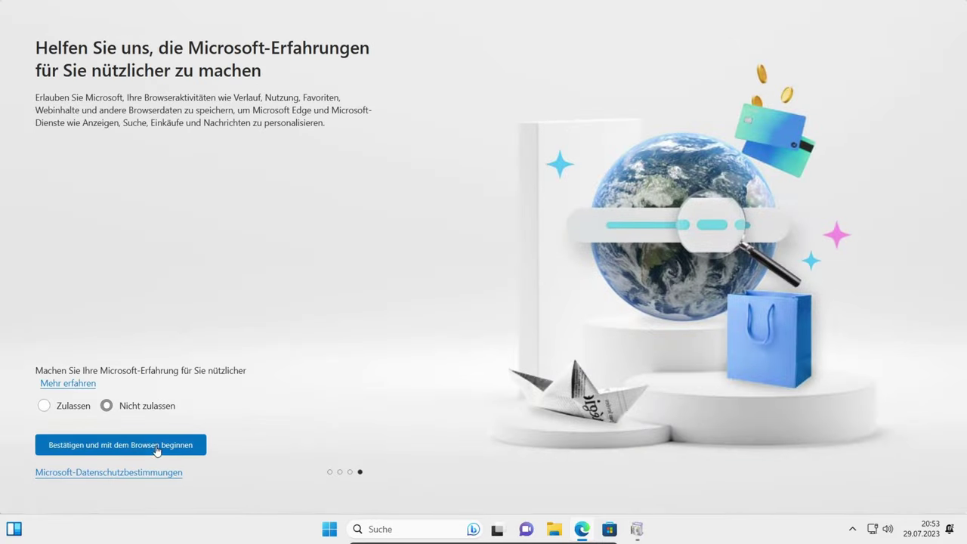
click(144, 445)
click(215, 33)
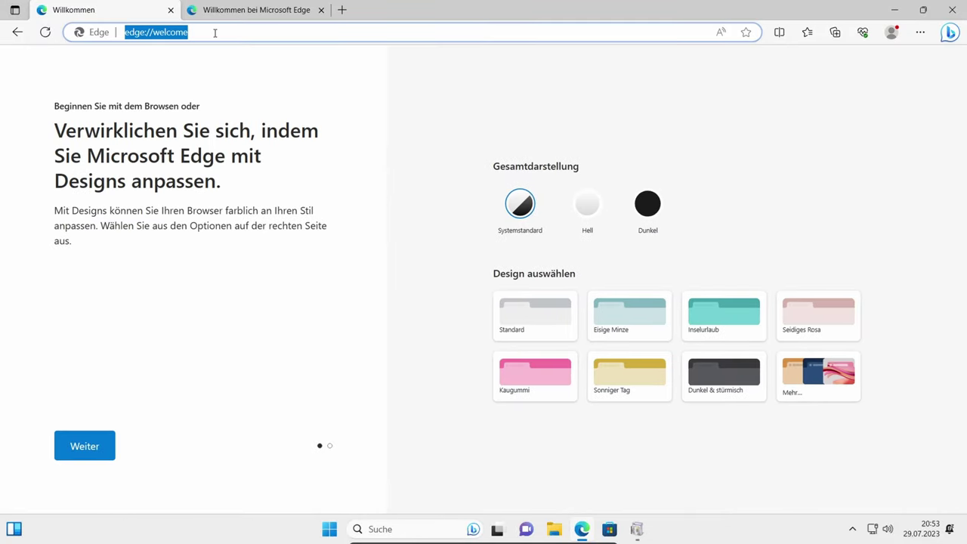
text(w)
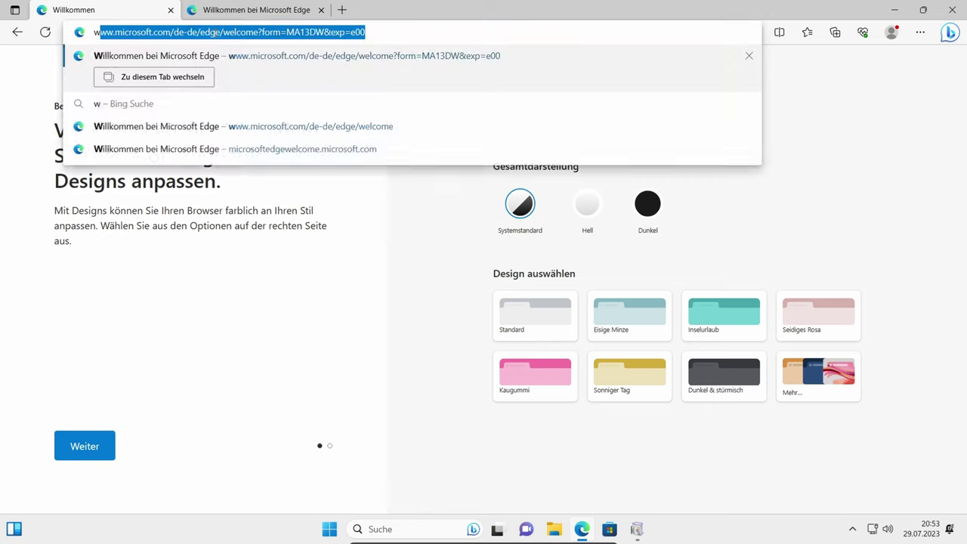
text(ww.php)
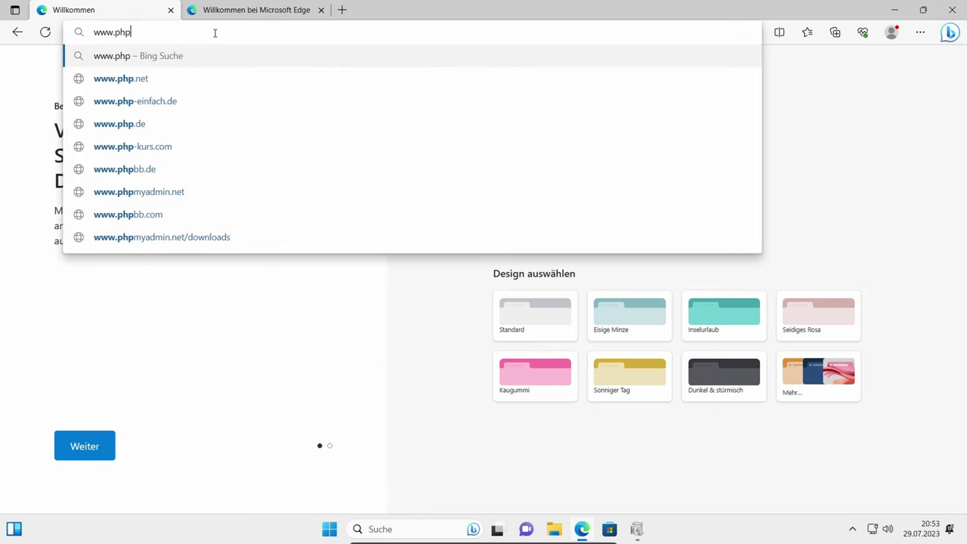
text(.net)
key(Return)
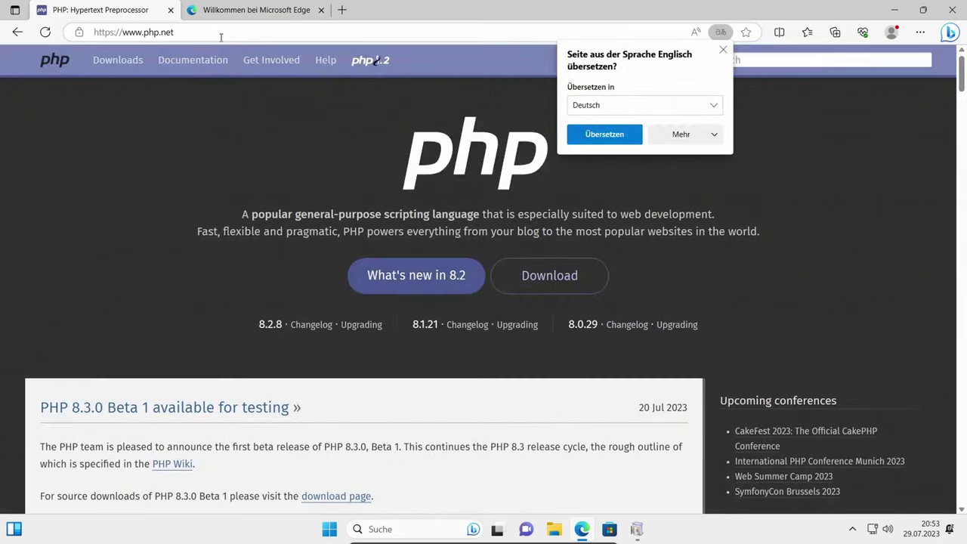
click(570, 283)
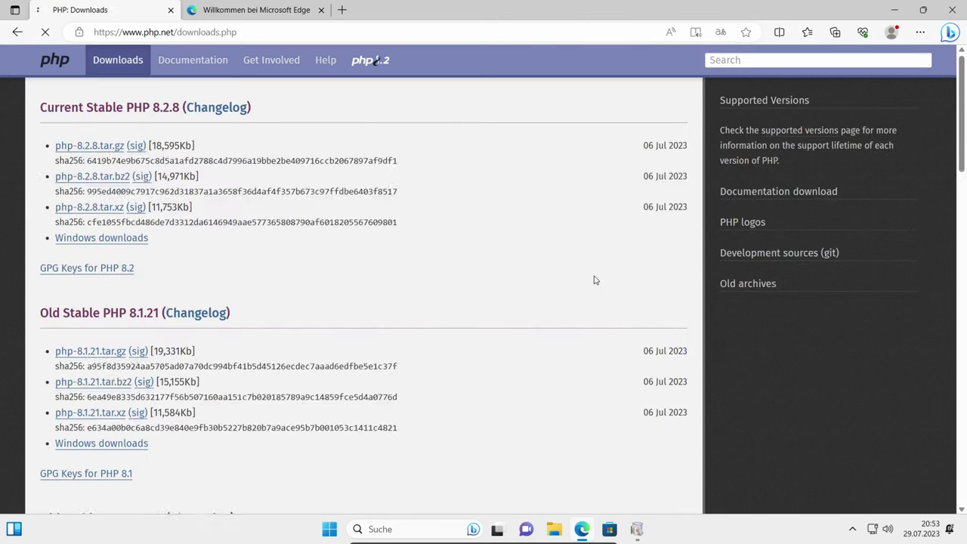
click(123, 242)
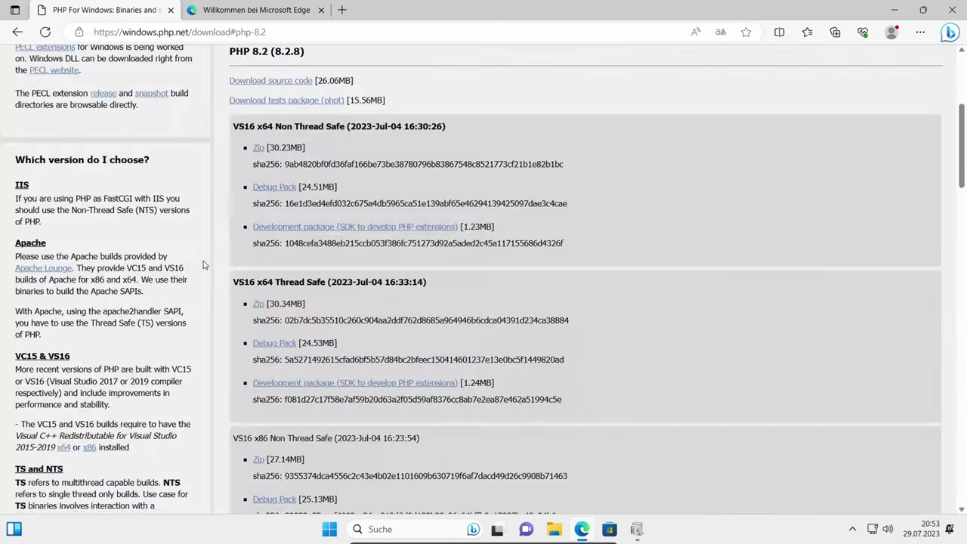
Look through the PHP versions and builds offered on the Windows download page, from PHP 8.3 down to 8.0.
scroll(321, 231, up, 3)
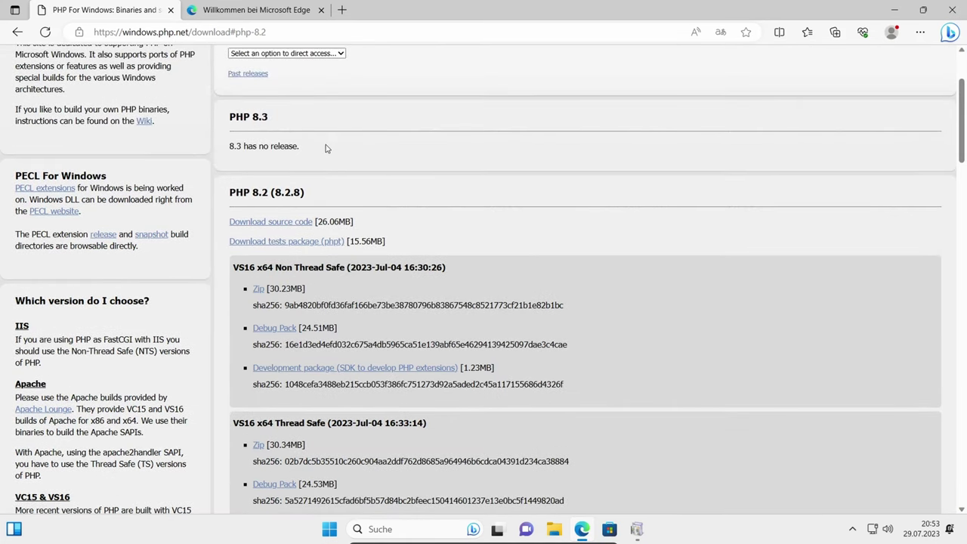
scroll(325, 147, down, 2)
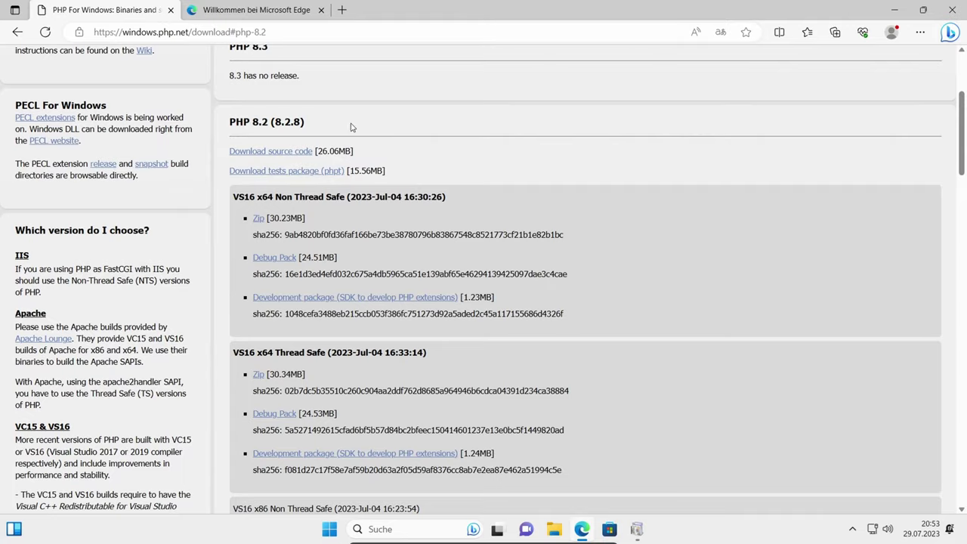
scroll(368, 139, down, 7)
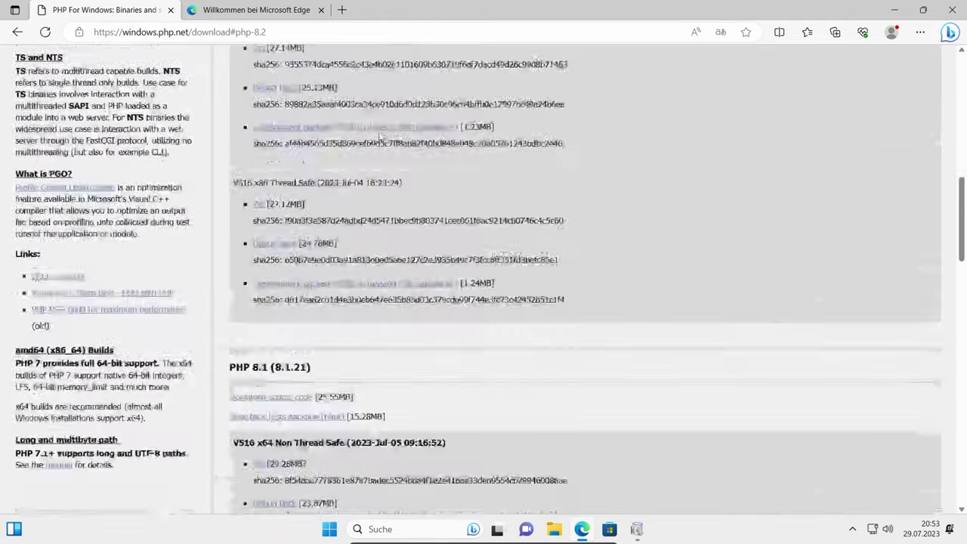
scroll(380, 137, down, 12)
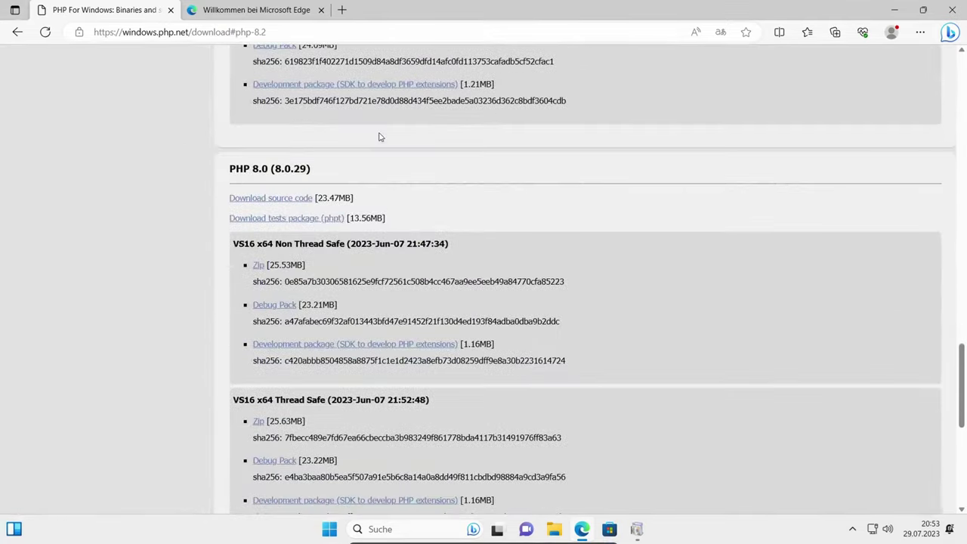
scroll(353, 174, down, 6)
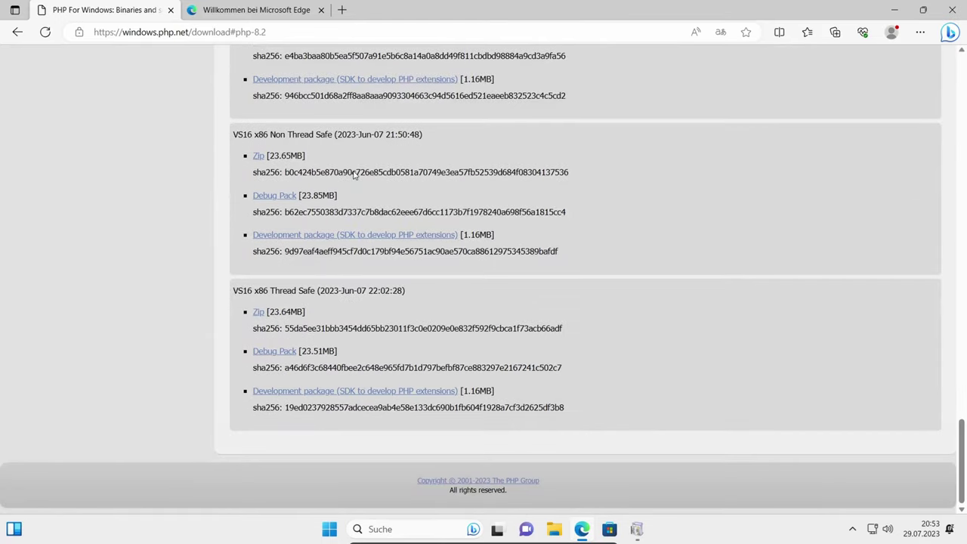
scroll(392, 351, up, 12)
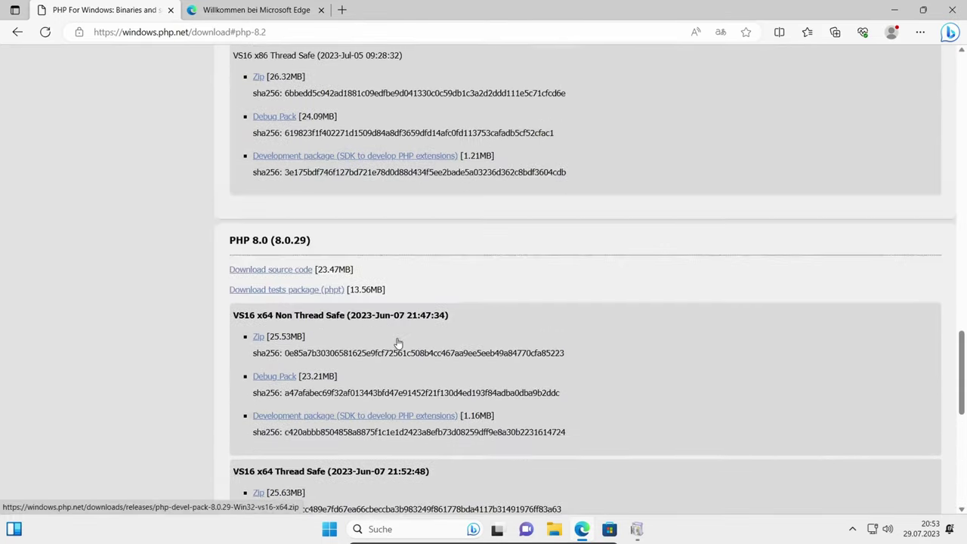
scroll(398, 343, up, 12)
scroll(393, 293, down, 7)
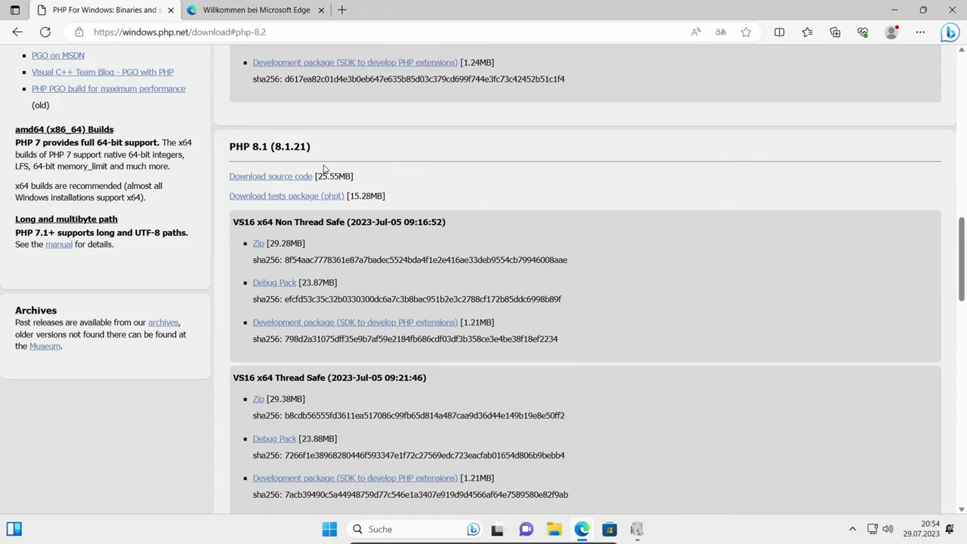
scroll(325, 168, up, 10)
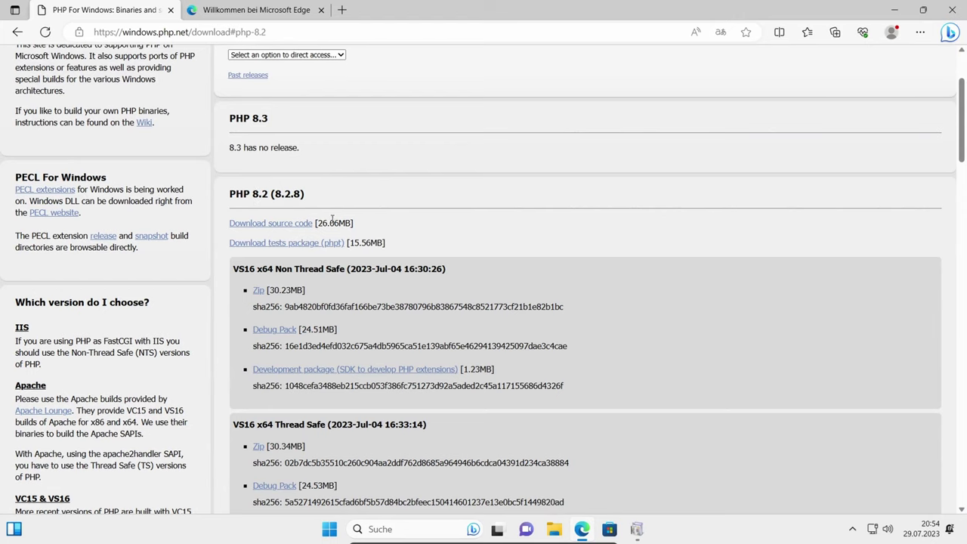
Compare the Thread Safe and Non Thread Safe builds of PHP 8.2 for x64 and x86.
scroll(476, 217, down, 1)
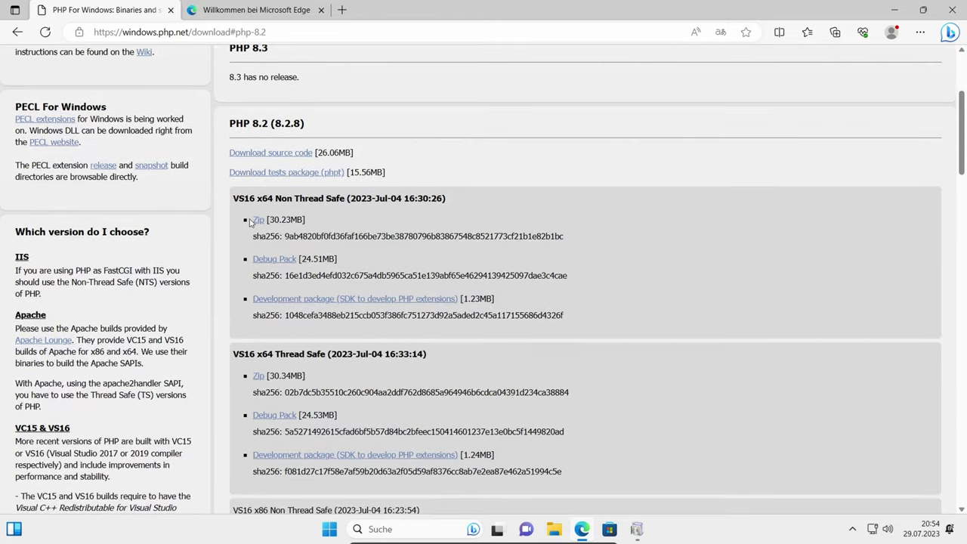
scroll(297, 215, down, 6)
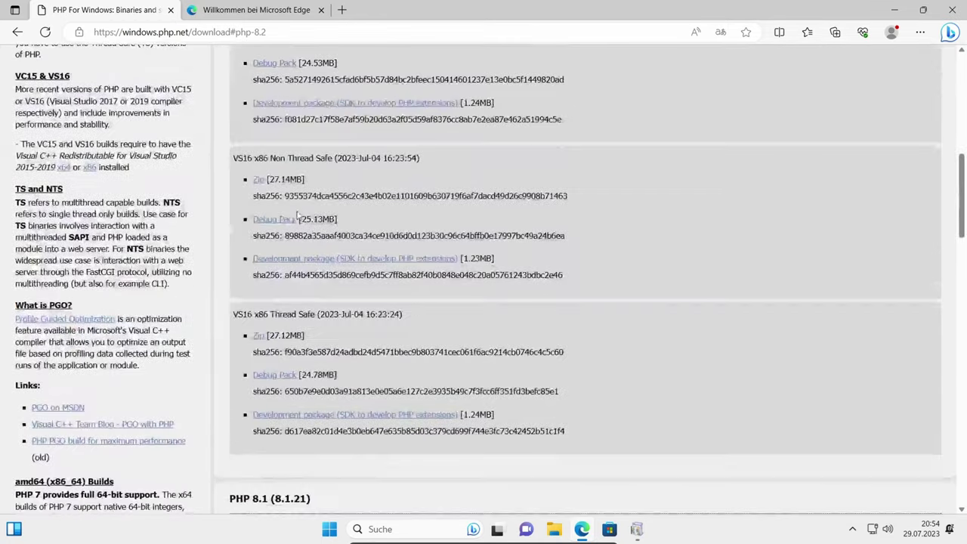
scroll(272, 173, up, 5)
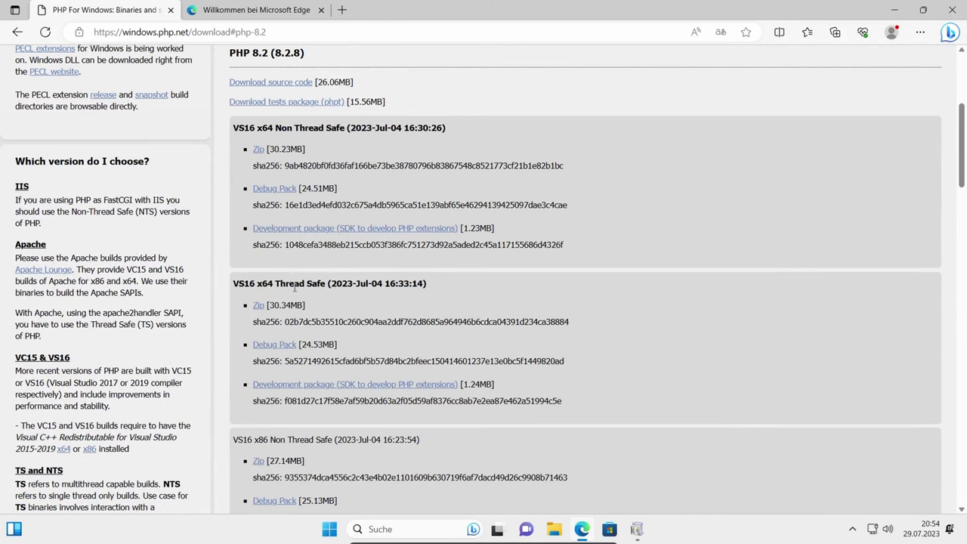
drag(287, 285, 275, 285)
scroll(294, 284, down, 3)
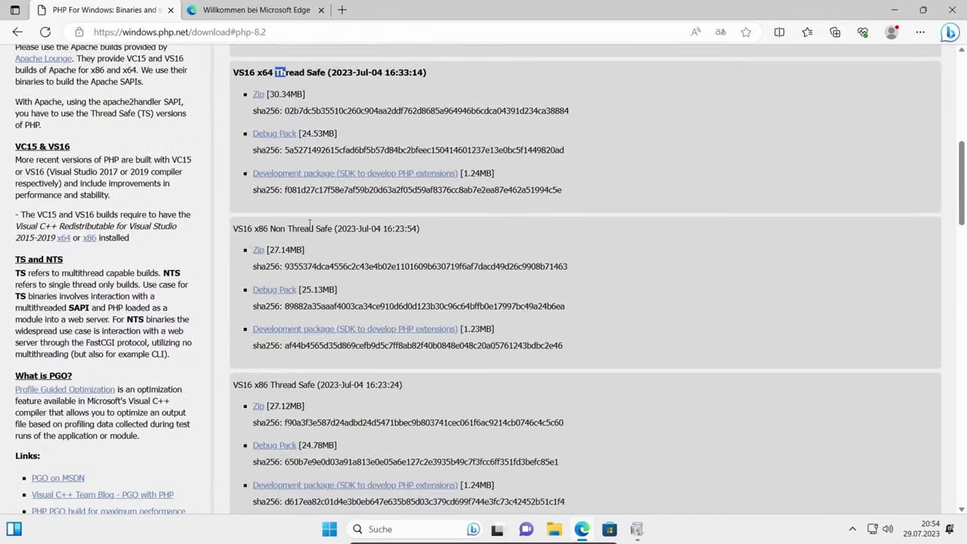
drag(311, 227, 340, 387)
scroll(486, 310, up, 3)
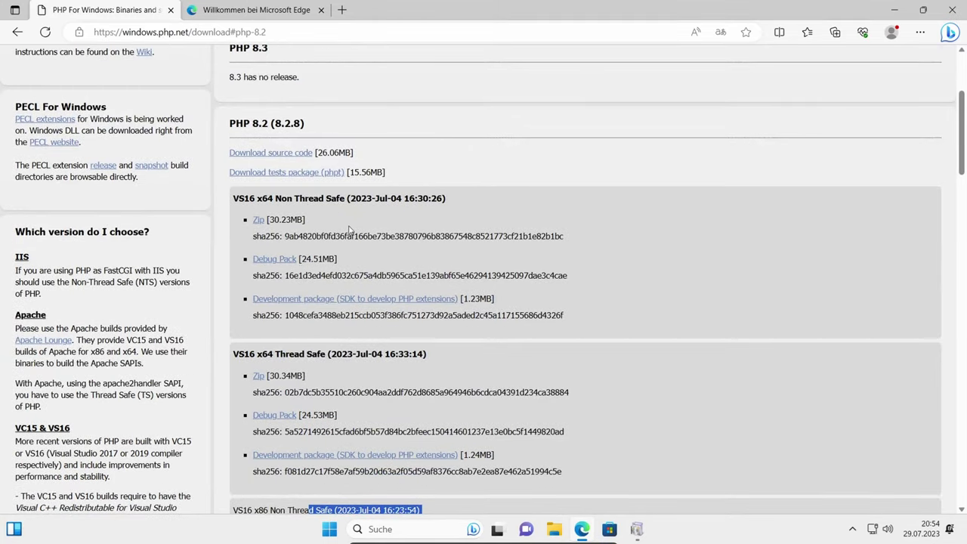
drag(239, 199, 402, 200)
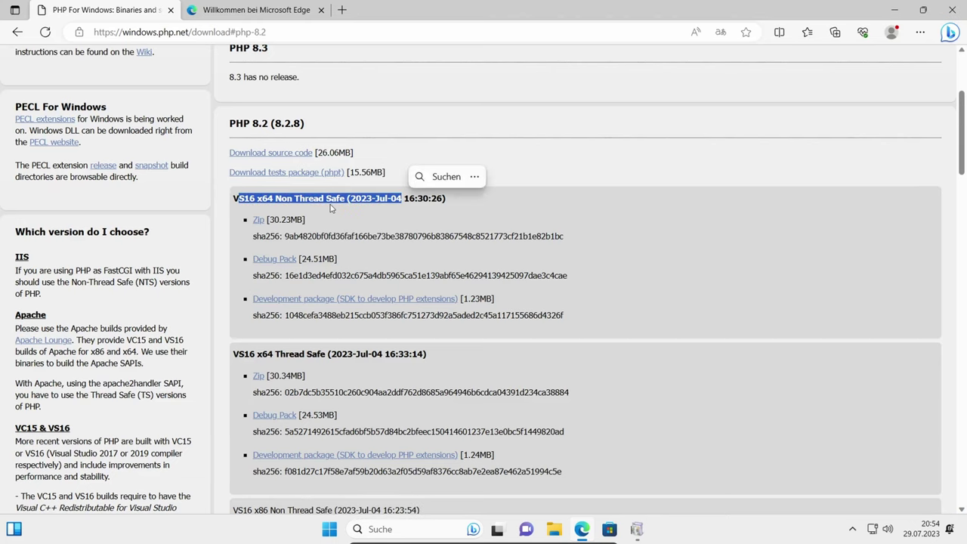
scroll(477, 231, down, 2)
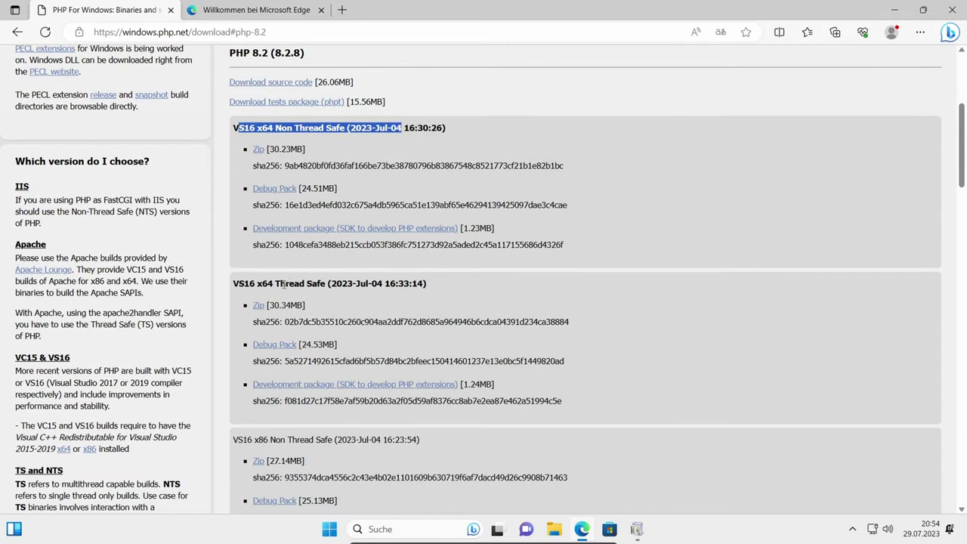
Download the VS16 x64 Thread Safe zip packages of PHP 8.2.8 and PHP 8.1.21.
drag(284, 284, 355, 285)
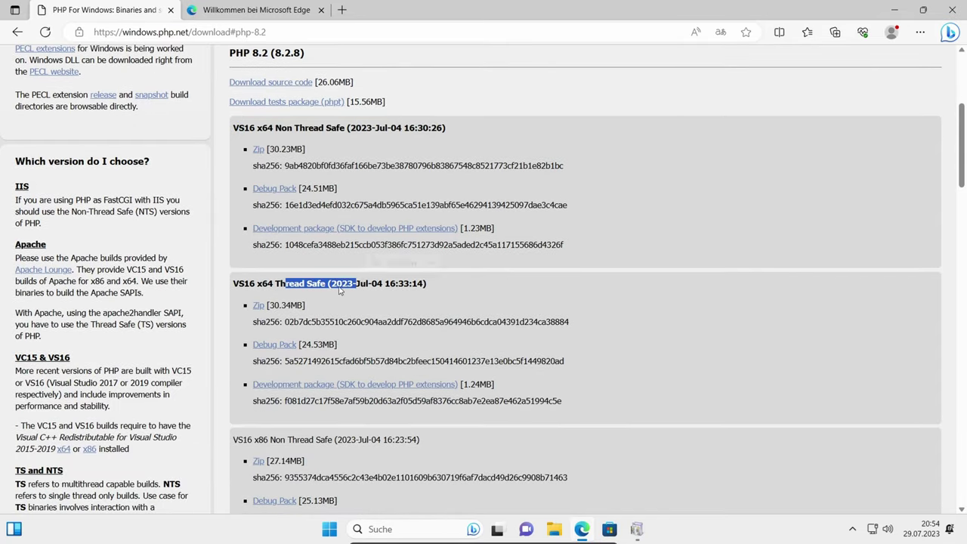
click(258, 308)
scroll(348, 302, down, 2)
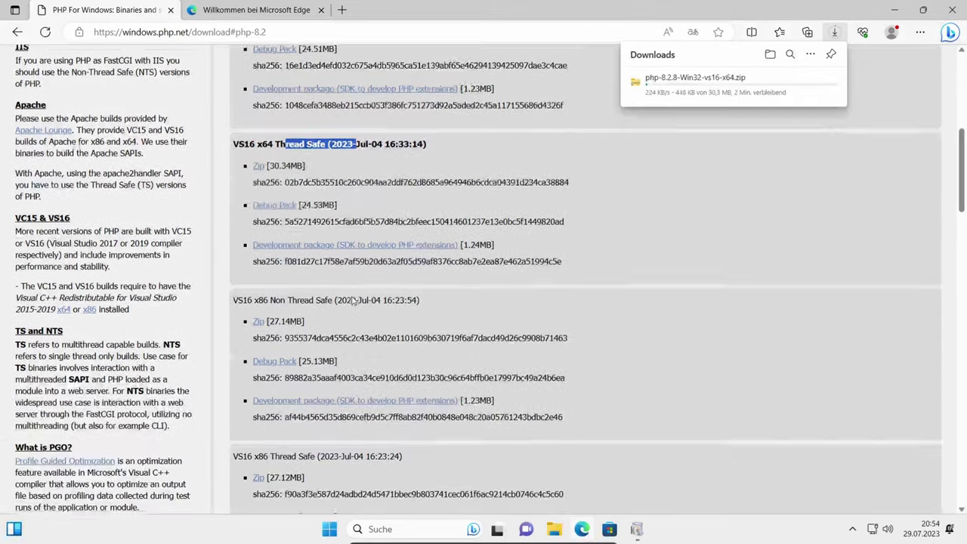
scroll(353, 301, down, 2)
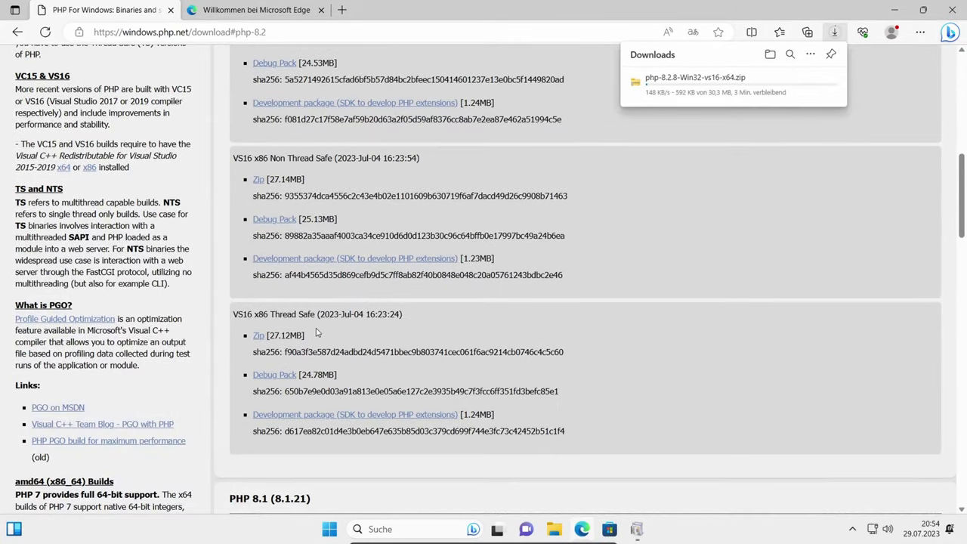
scroll(314, 331, down, 7)
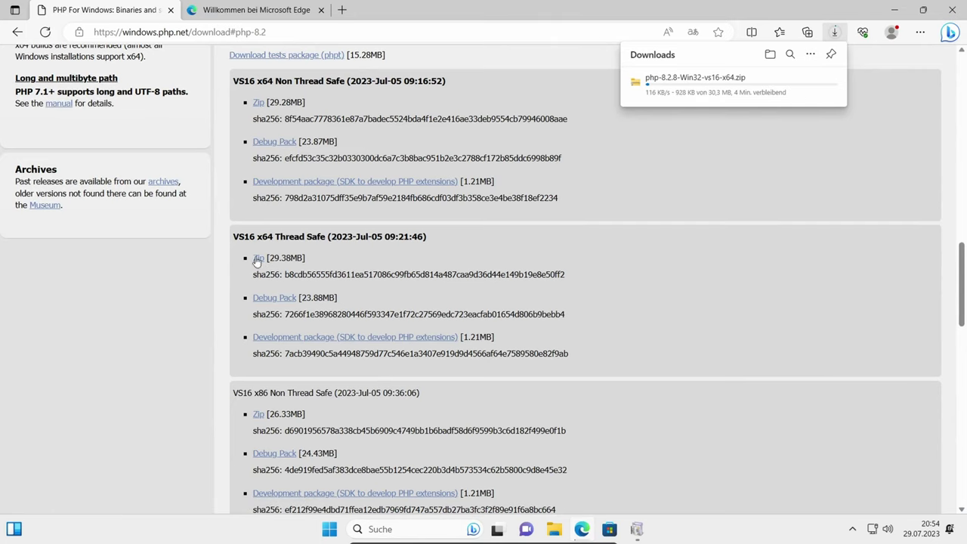
click(259, 259)
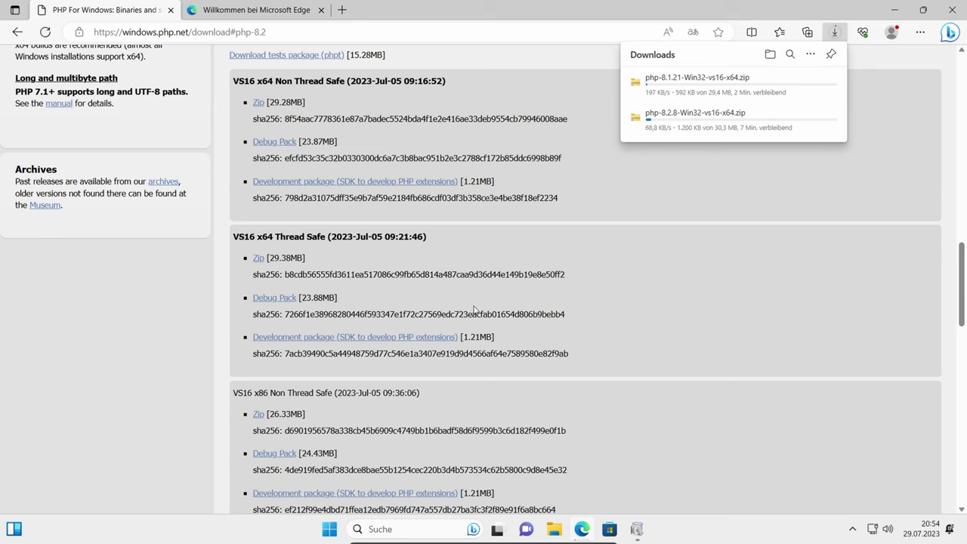
click(304, 34)
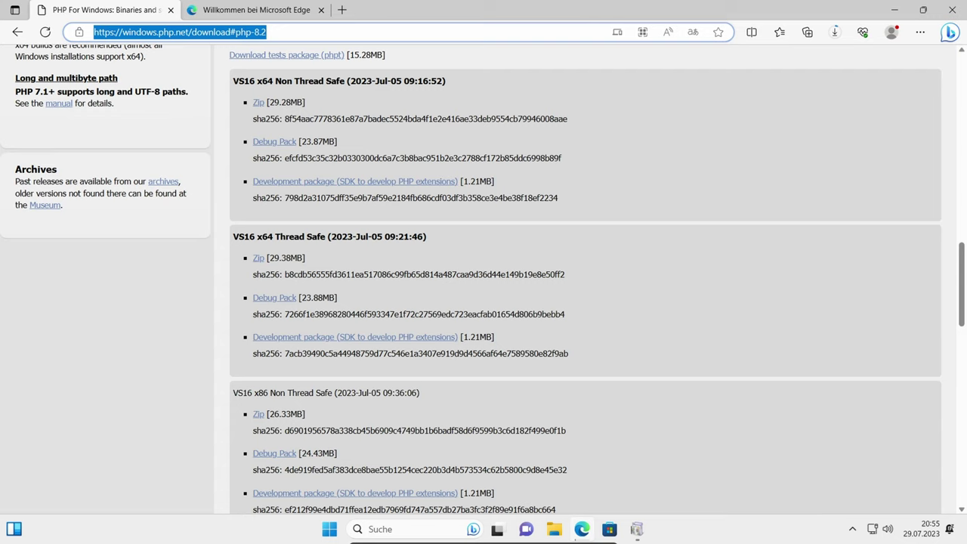
right_click(229, 37)
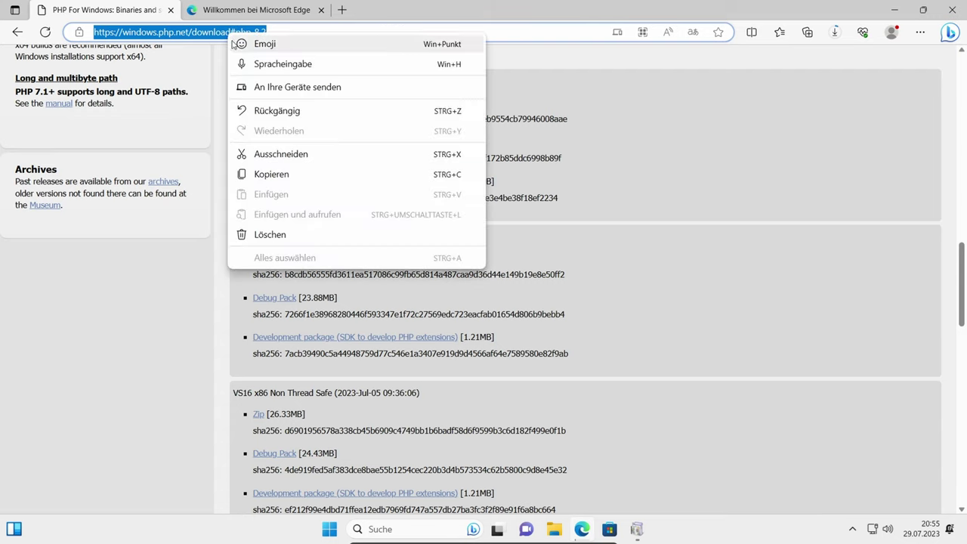
click(264, 173)
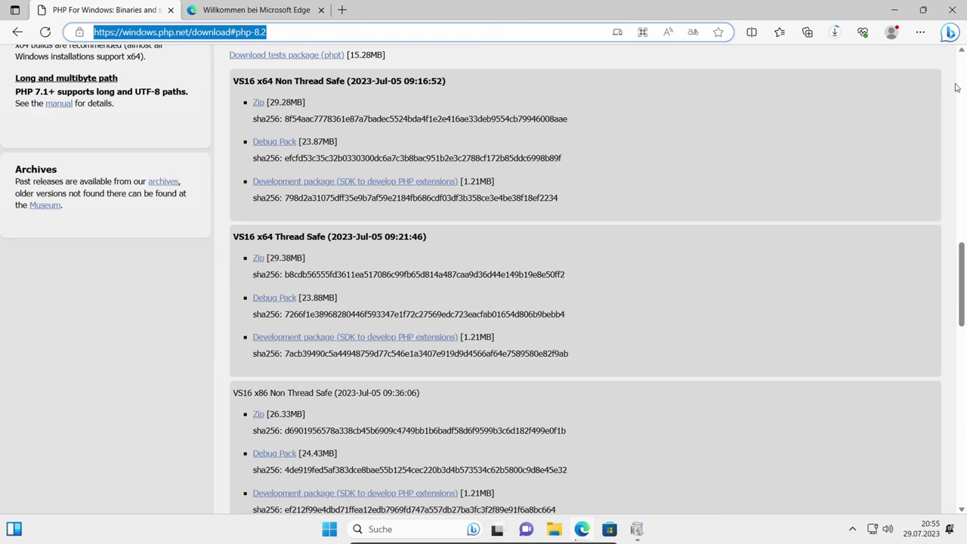
right_click(173, 36)
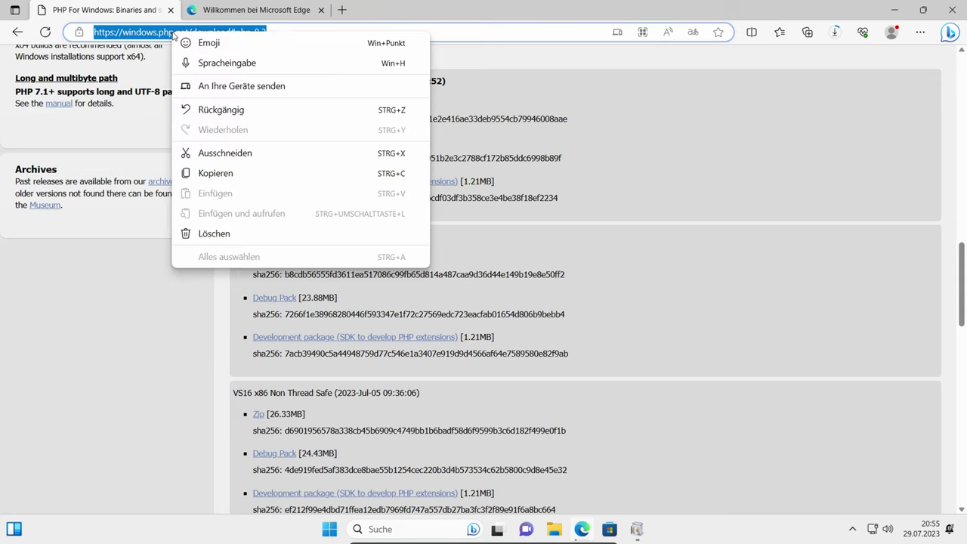
click(277, 43)
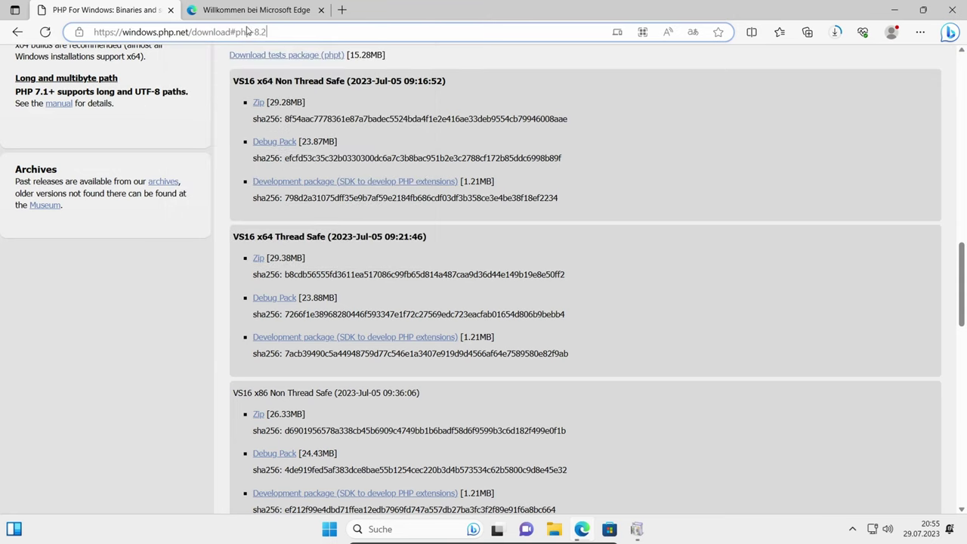
right_click(247, 30)
key(Escape)
key(ctrl+a)
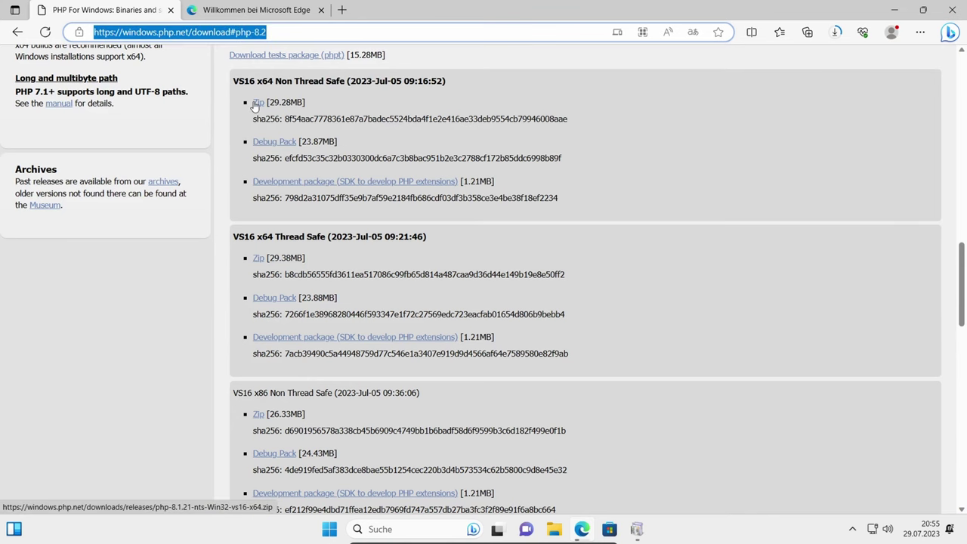
key(ctrl+v)
key(Return)
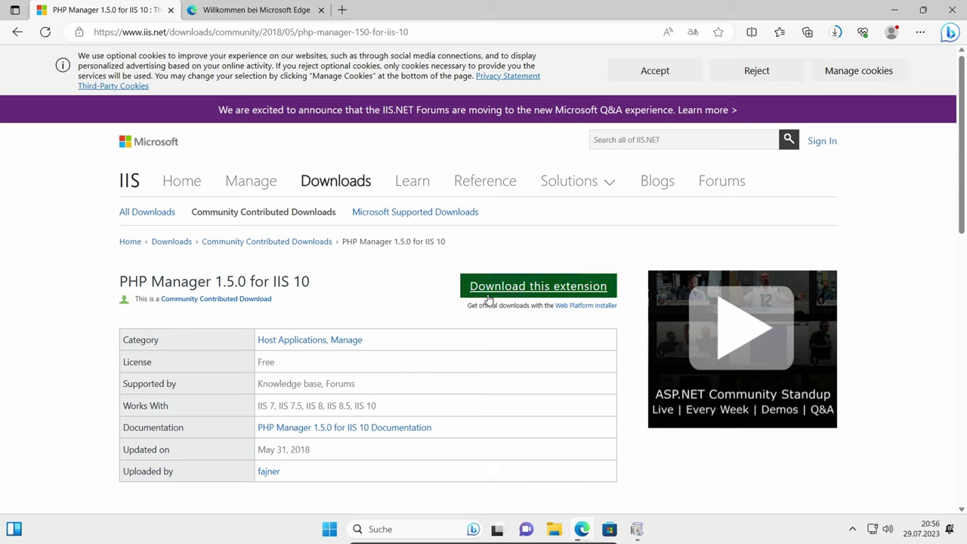
click(557, 294)
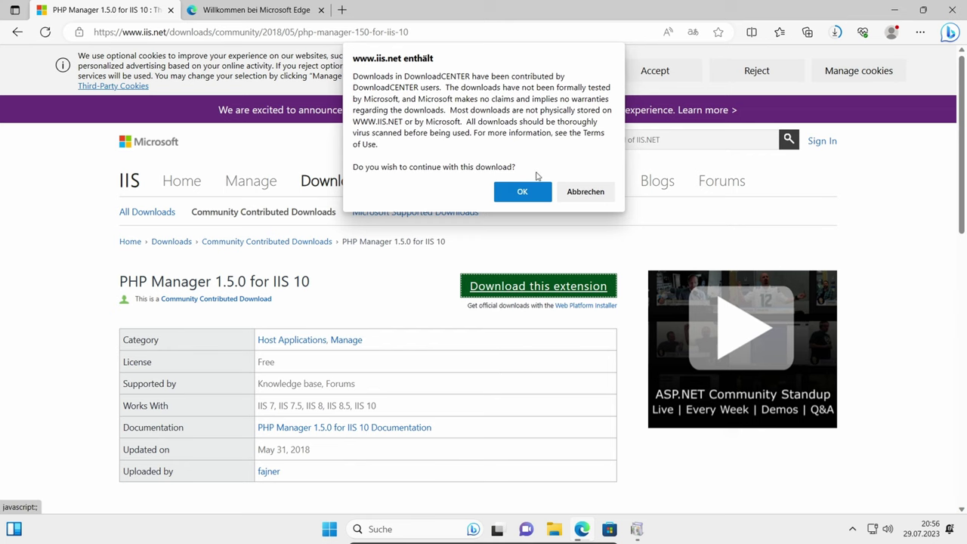
click(525, 194)
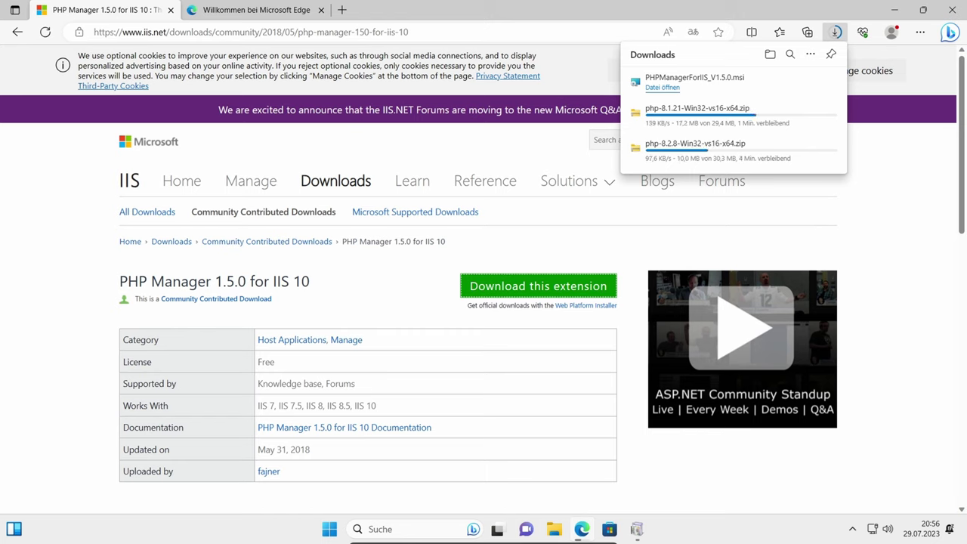
Open Microsoft Learn's latest supported Visual C++ Redistributable page from the copied address and download the X64 installer for Visual Studio 2015–2022.
right_click(261, 31)
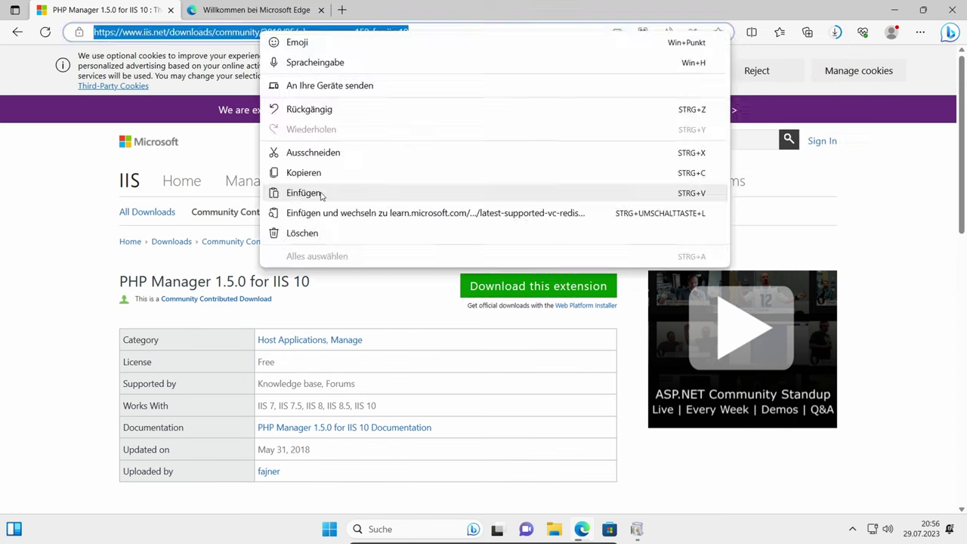
click(330, 183)
key(Return)
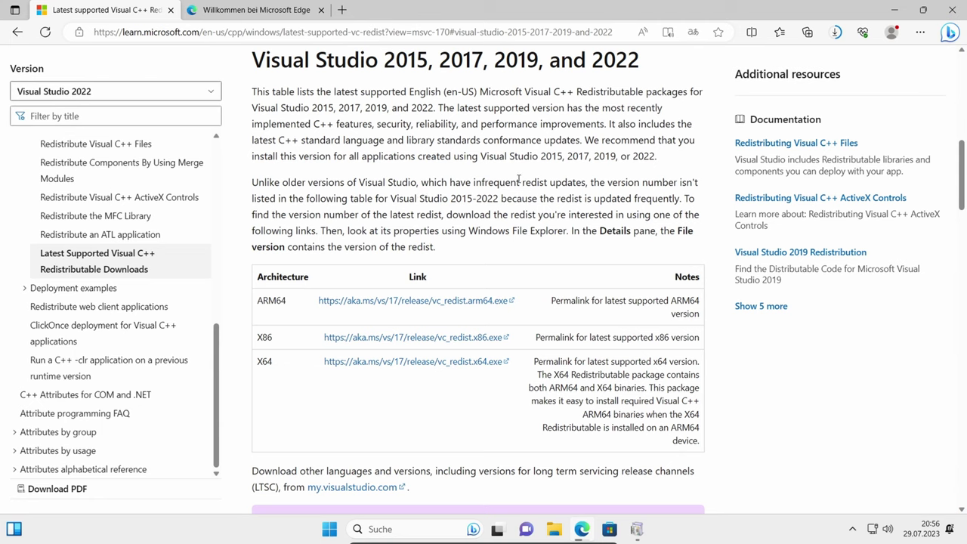
click(389, 363)
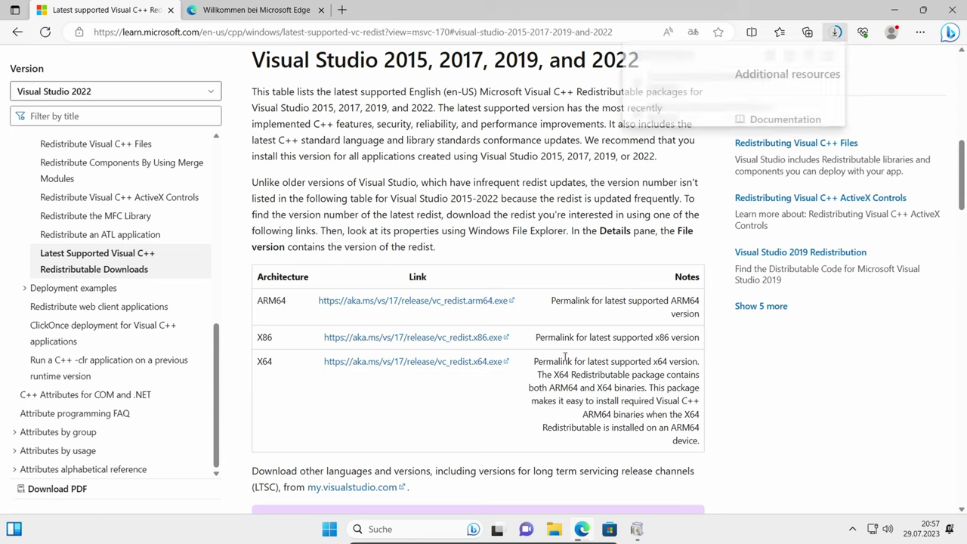
Switch to the Windows Features installation progress window and close it.
mouse_move(636, 531)
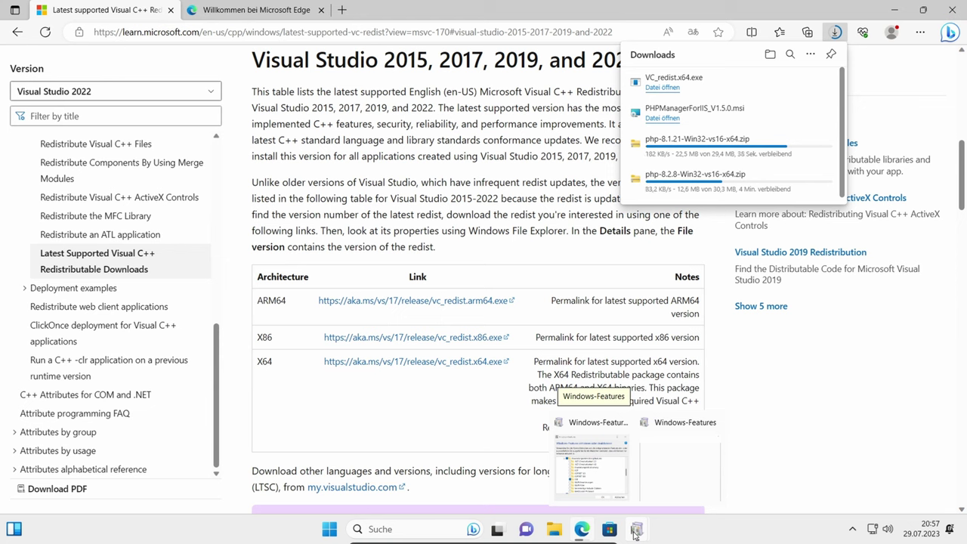
click(668, 497)
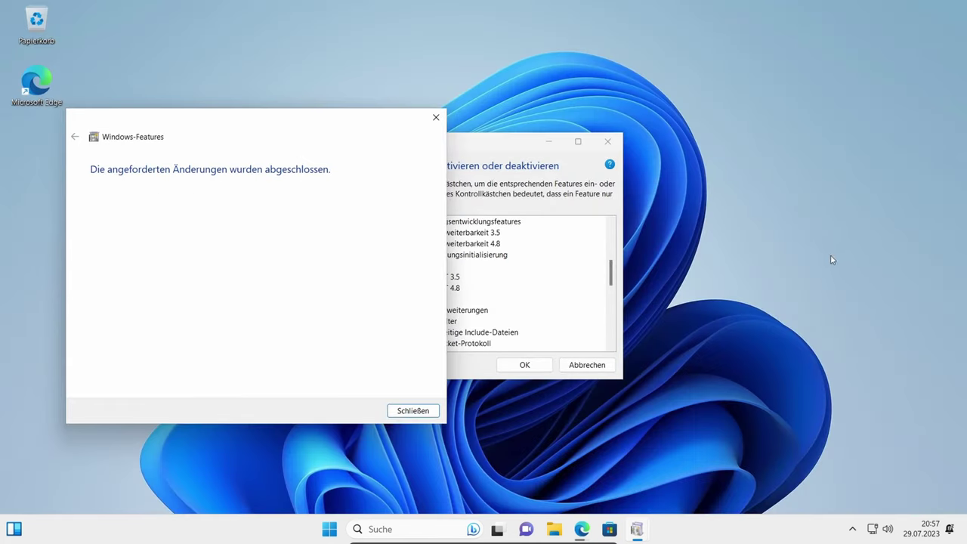
click(399, 412)
Install VC_redist.x64 from the Downloads folder, accepting the licence terms and allowing the changes to the device, and close its setup.
click(567, 531)
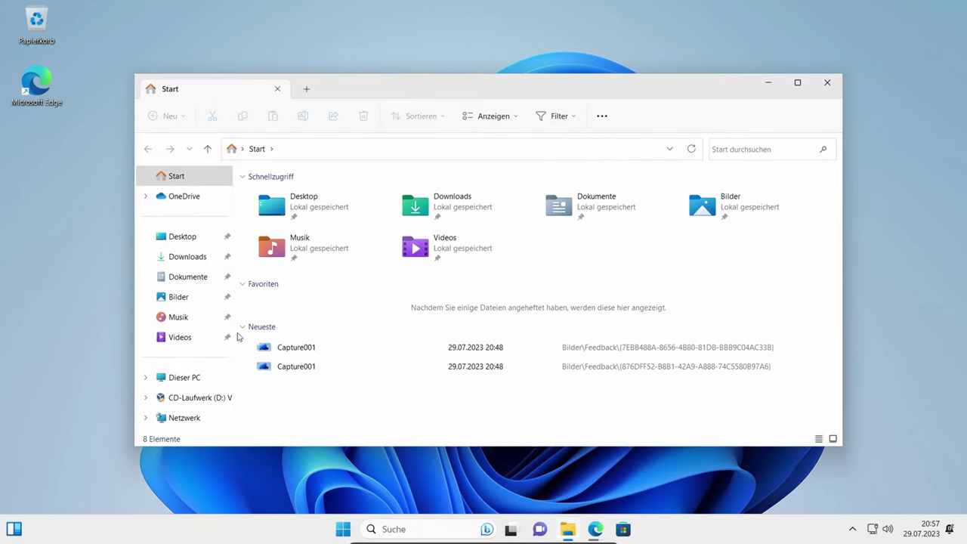
click(201, 261)
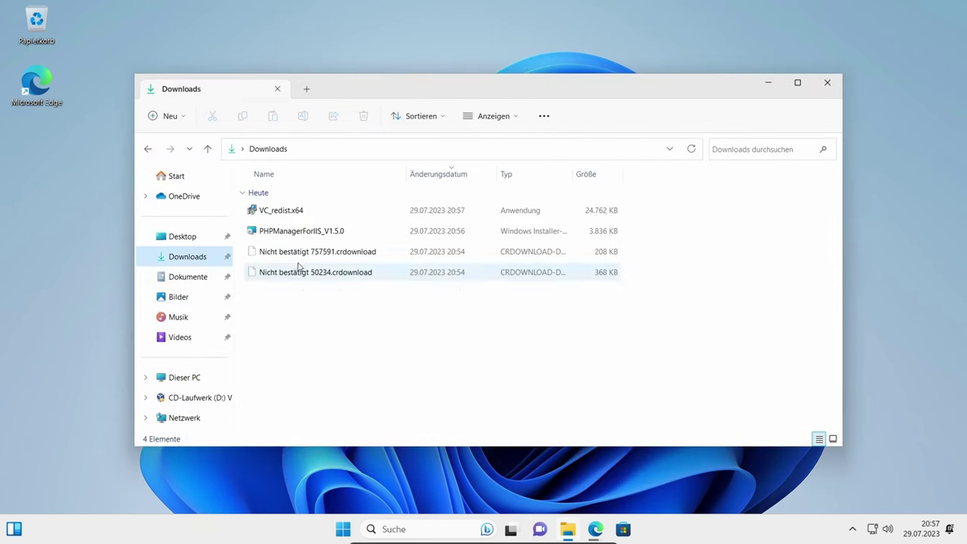
double_click(292, 210)
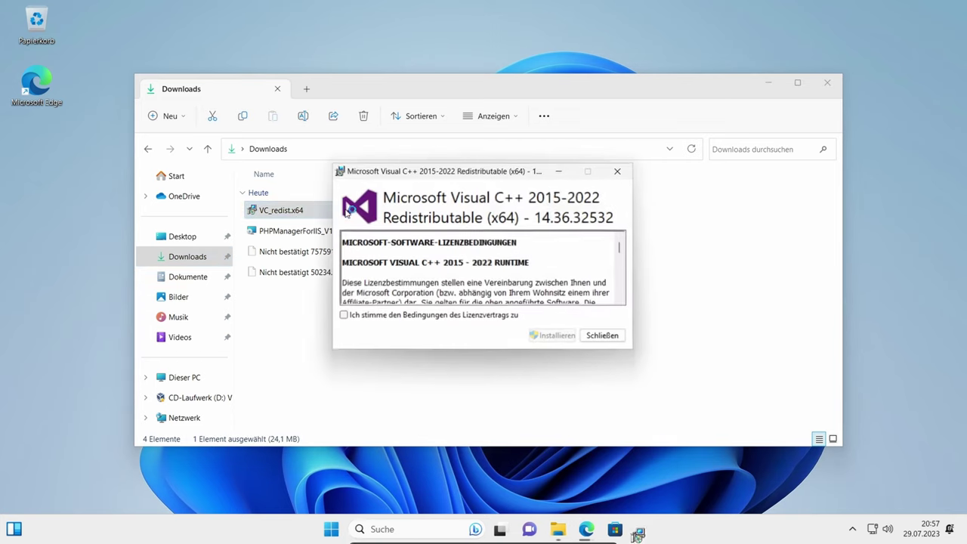
click(343, 317)
click(554, 337)
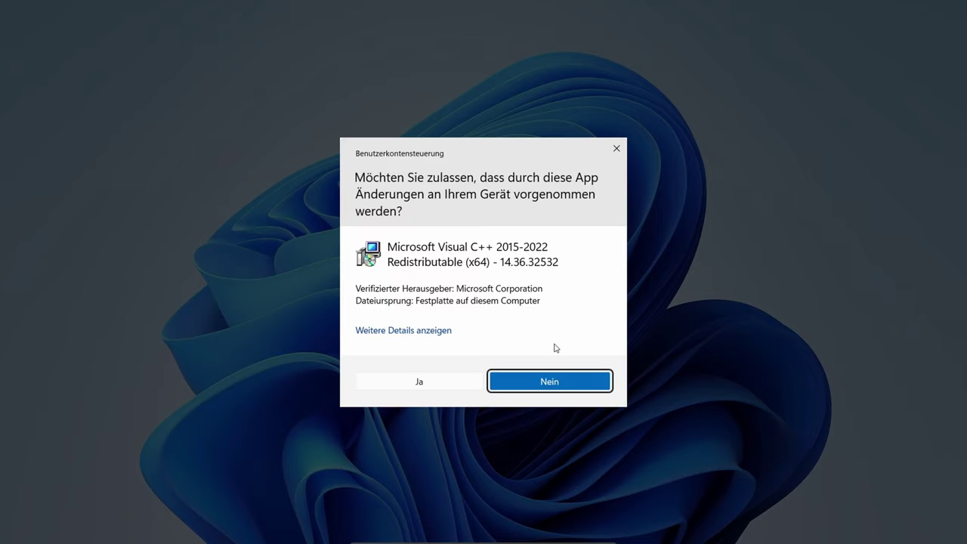
click(466, 380)
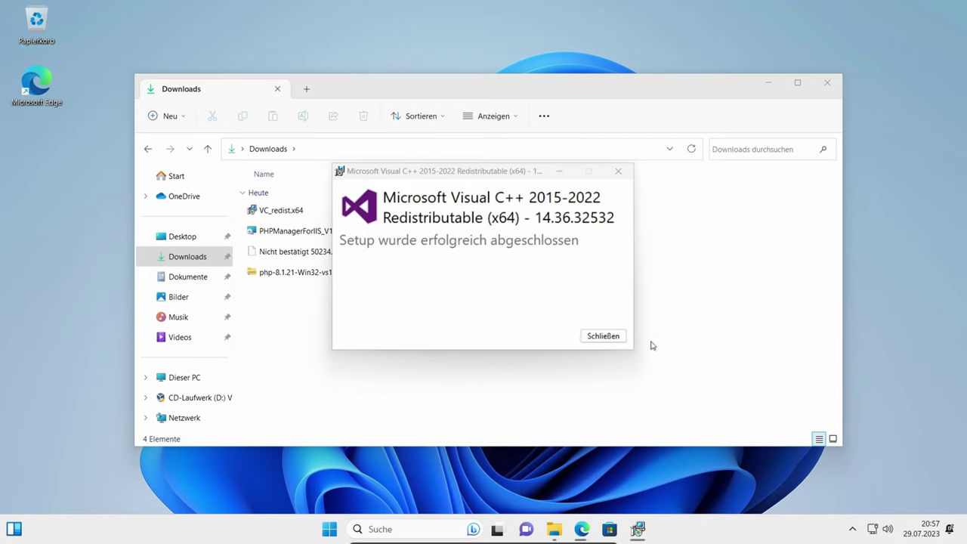
click(618, 337)
Install PHPManagerForIIS_V1.5.0, agreeing to its licence and allowing the unknown publisher's changes, and close the setup wizard.
click(317, 233)
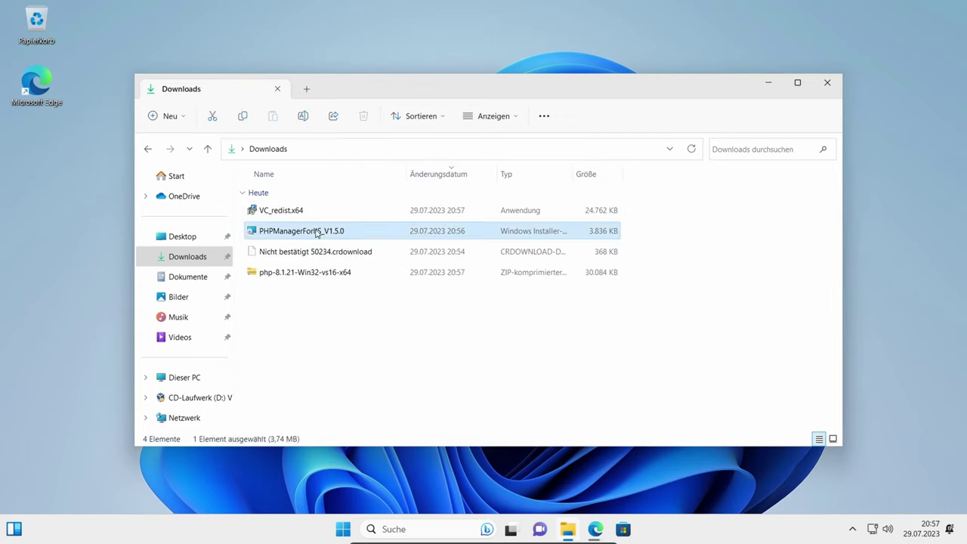
double_click(315, 233)
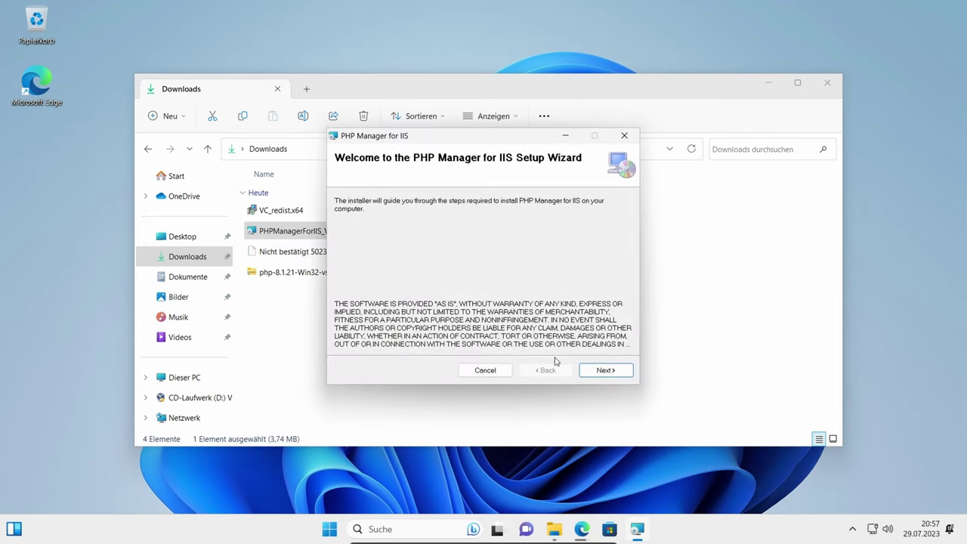
click(605, 371)
click(462, 344)
click(624, 371)
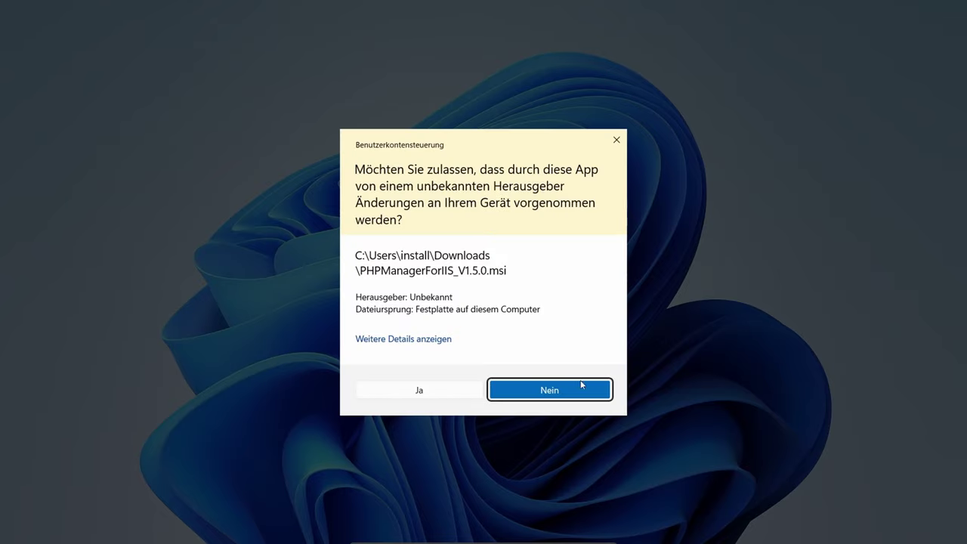
click(456, 392)
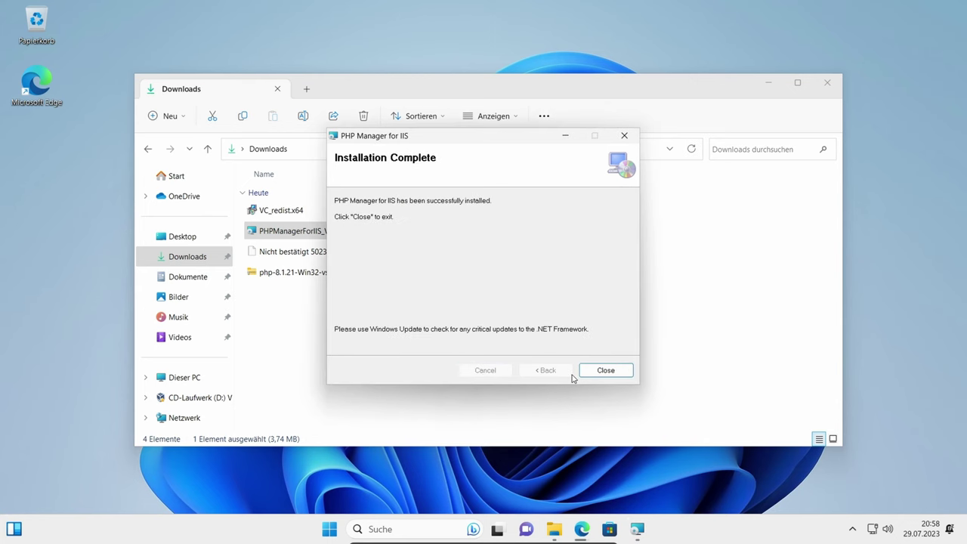
click(606, 370)
Check the progress of the PHP 8.2.8 download in Microsoft Edge and return to the Downloads folder.
click(596, 530)
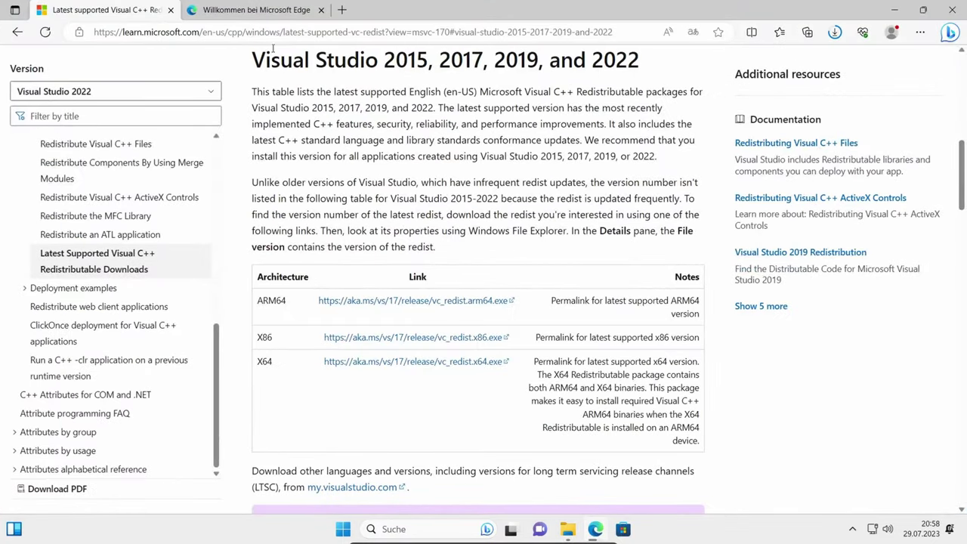
click(835, 32)
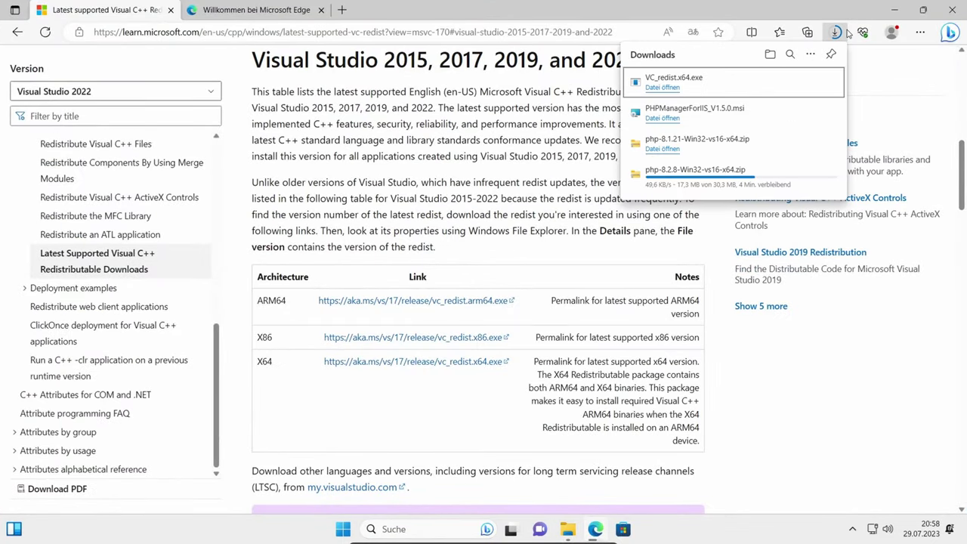
click(894, 10)
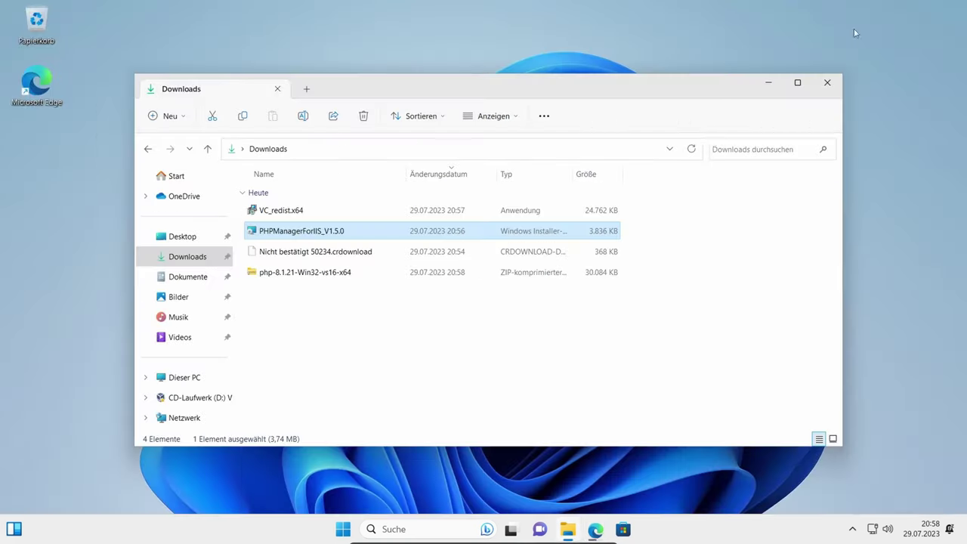
Extract the php-8.1.21-Win32-vs16-x64 archive within the Downloads folder and close the window showing the extracted files.
click(304, 277)
right_click(305, 277)
click(363, 299)
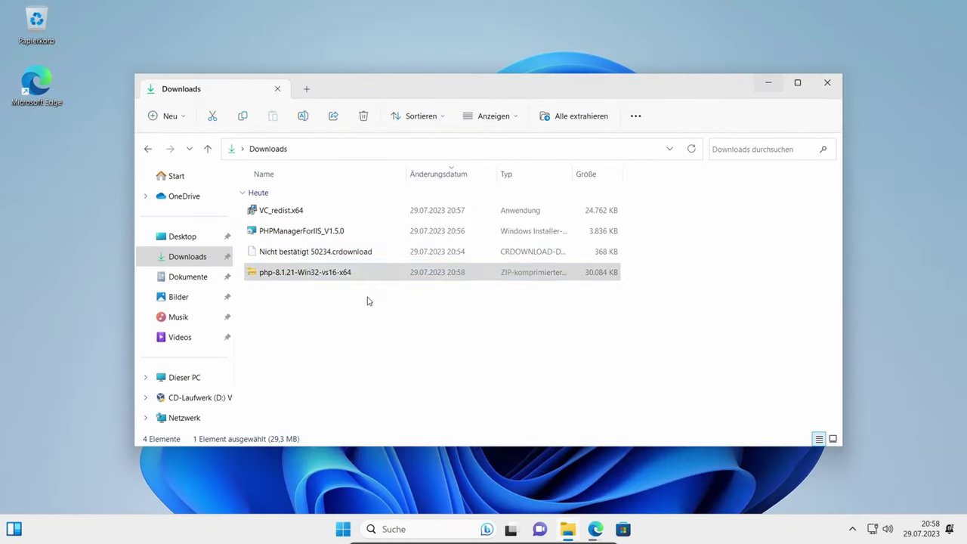
click(587, 383)
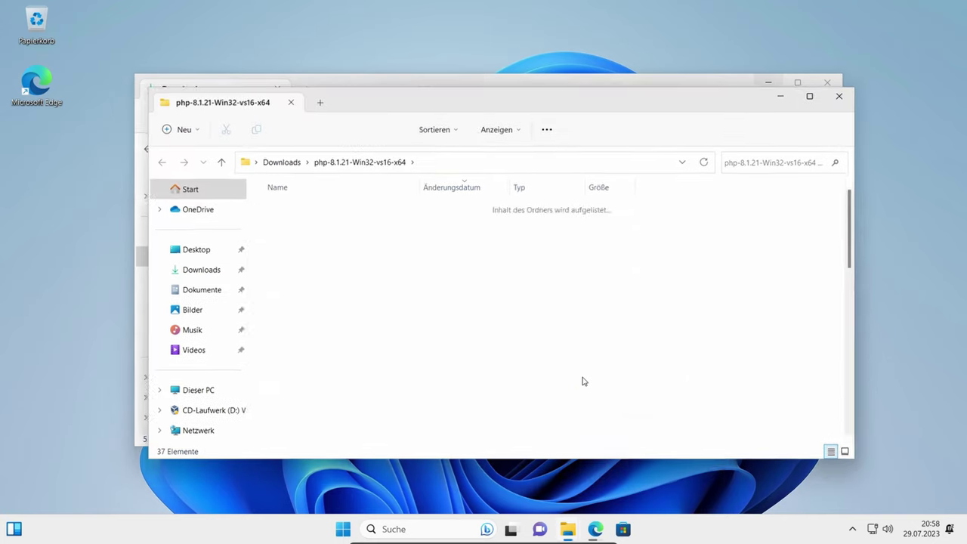
click(840, 95)
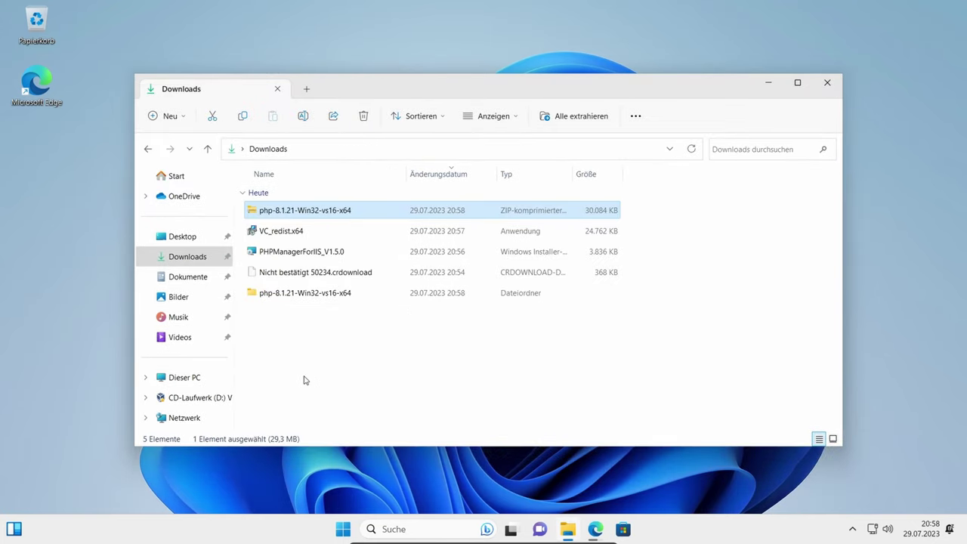
Open a second File Explorer window at drive C: and create a folder named PHP in its root.
right_click(571, 529)
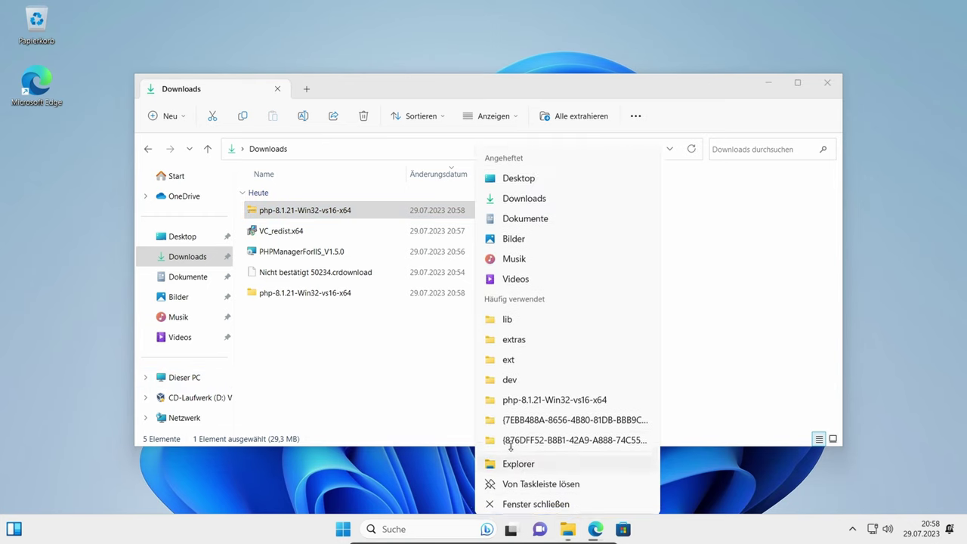
click(513, 457)
click(202, 408)
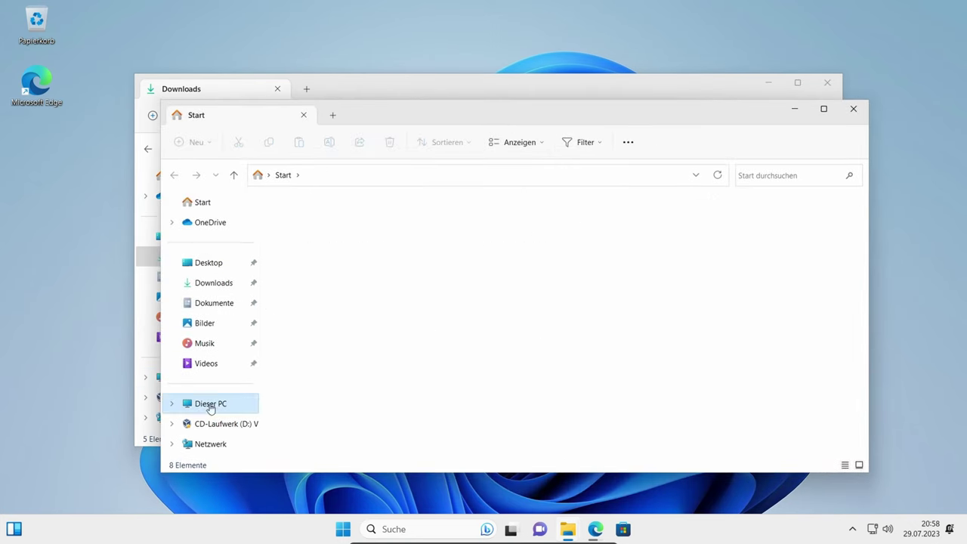
double_click(344, 241)
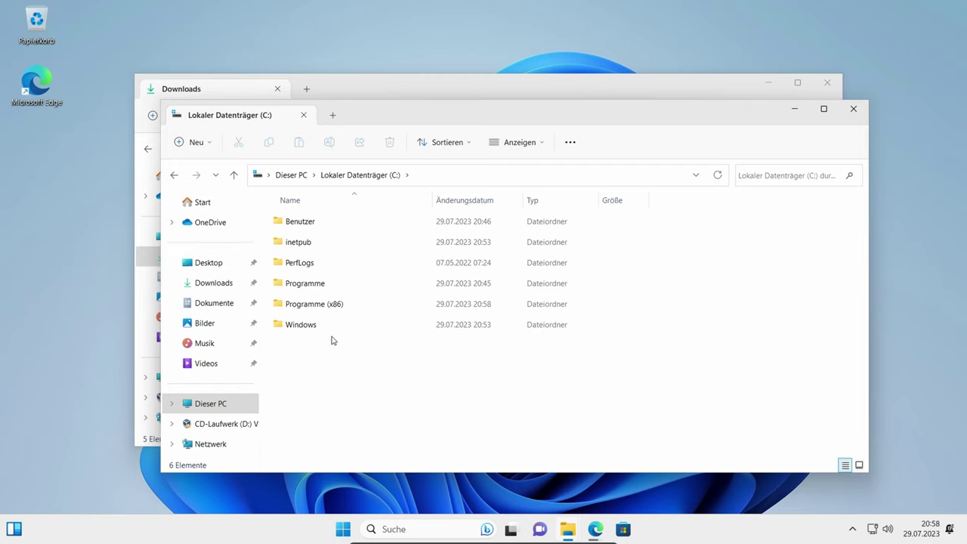
double_click(313, 286)
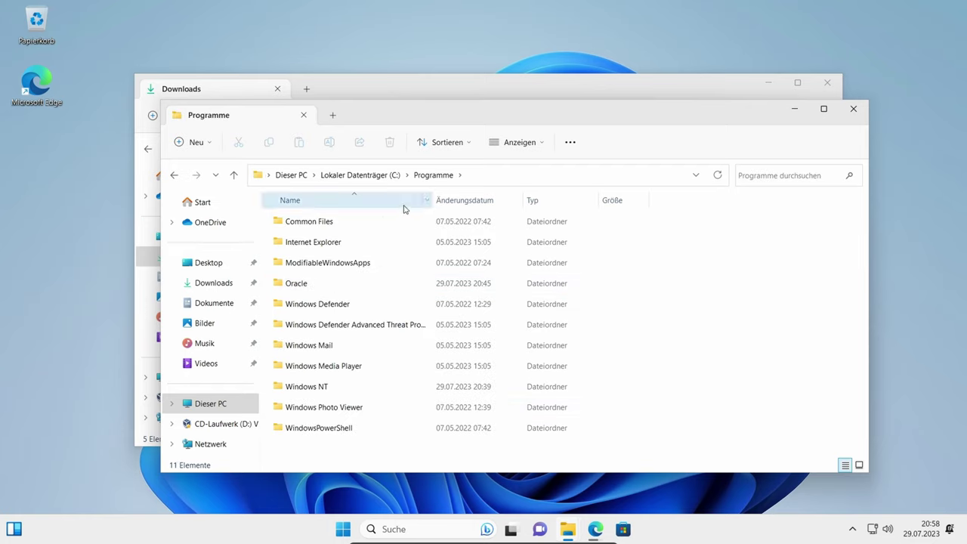
click(351, 175)
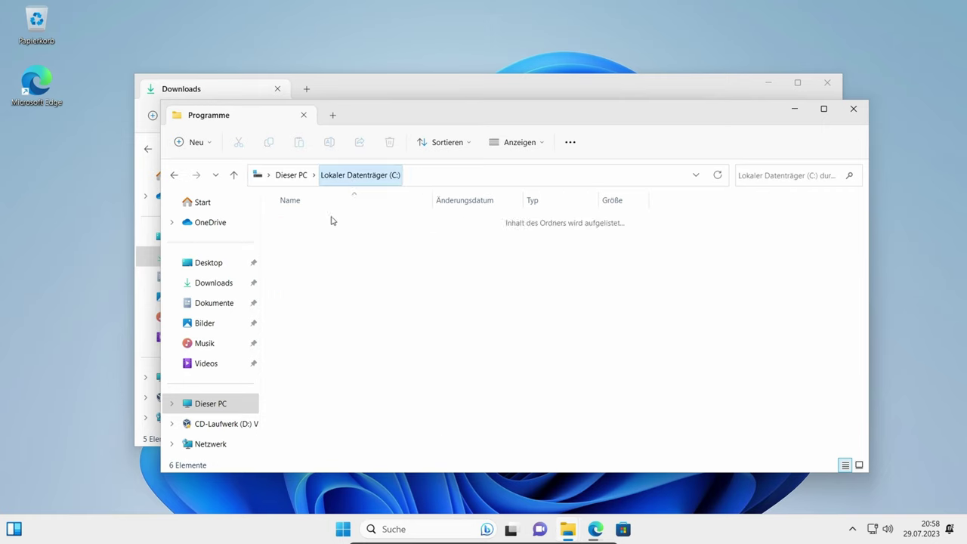
right_click(300, 368)
mouse_move(442, 312)
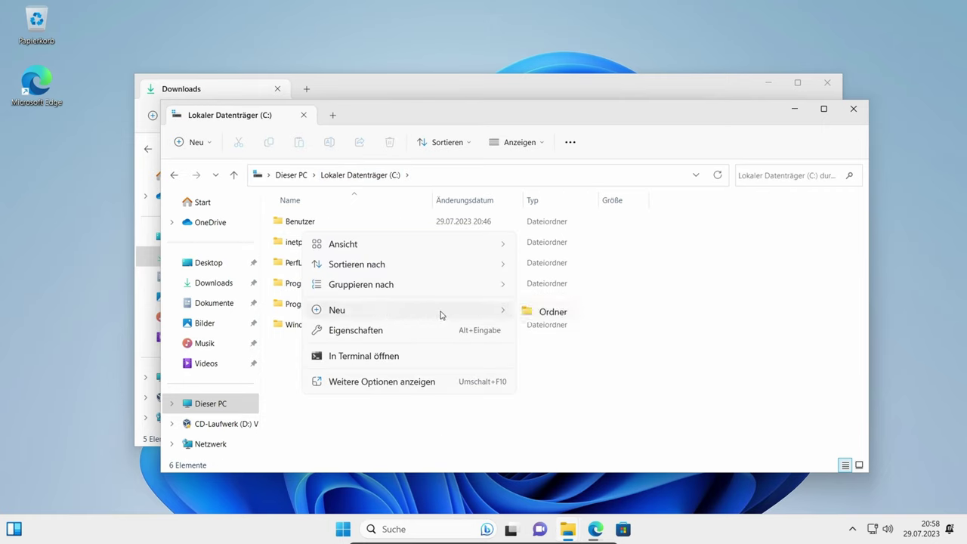
click(547, 312)
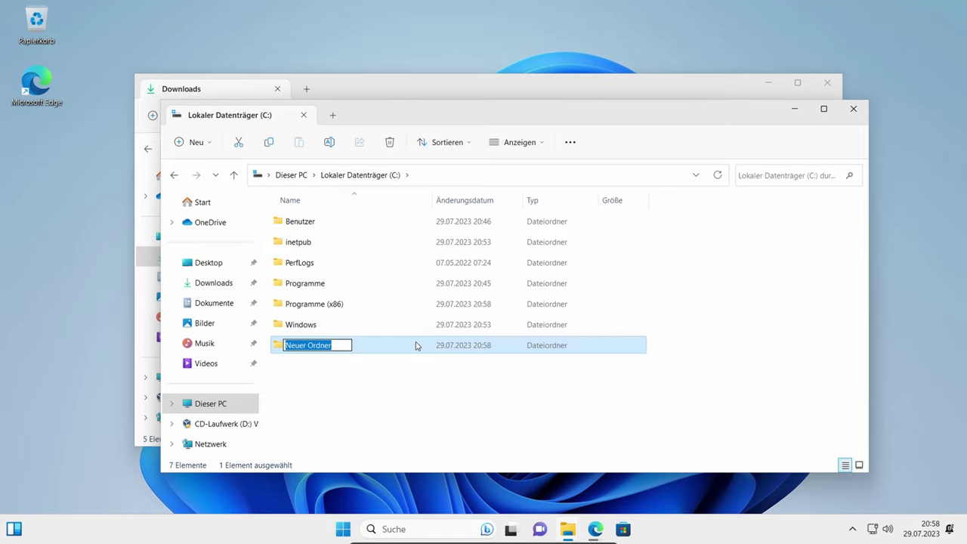
text(PHP)
click(323, 382)
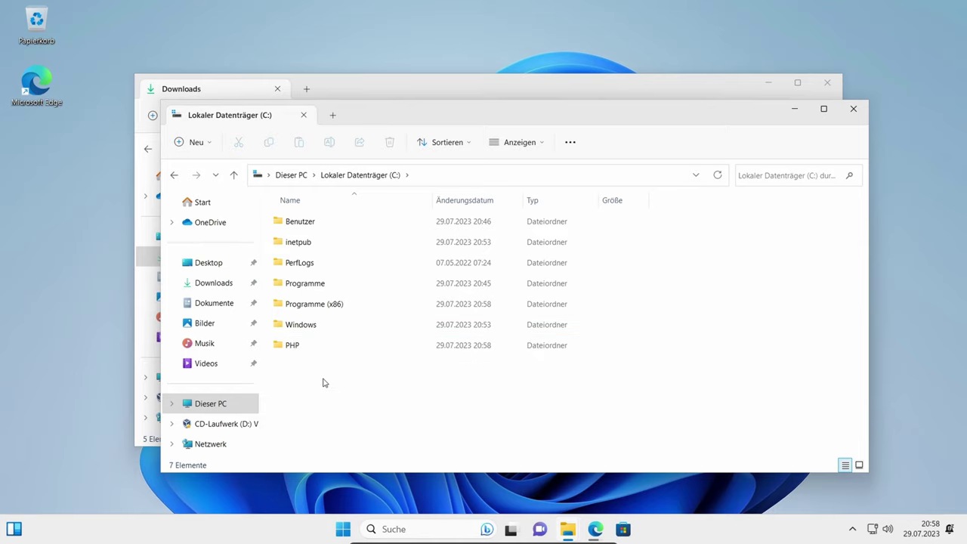
Open the PHP folder and bring the extracted php-8.1.21-Win32-vs16-x64 folder into it from Downloads.
double_click(291, 346)
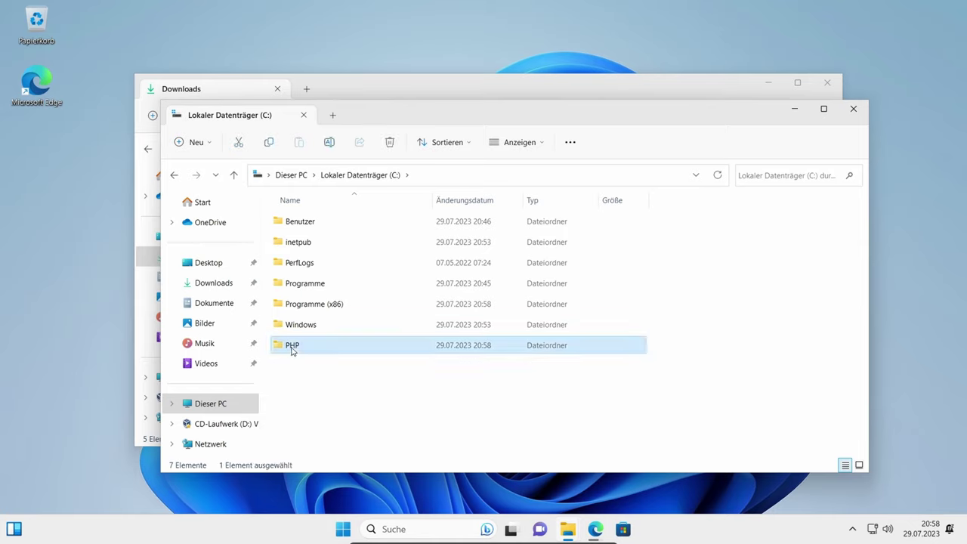
drag(458, 125, 602, 232)
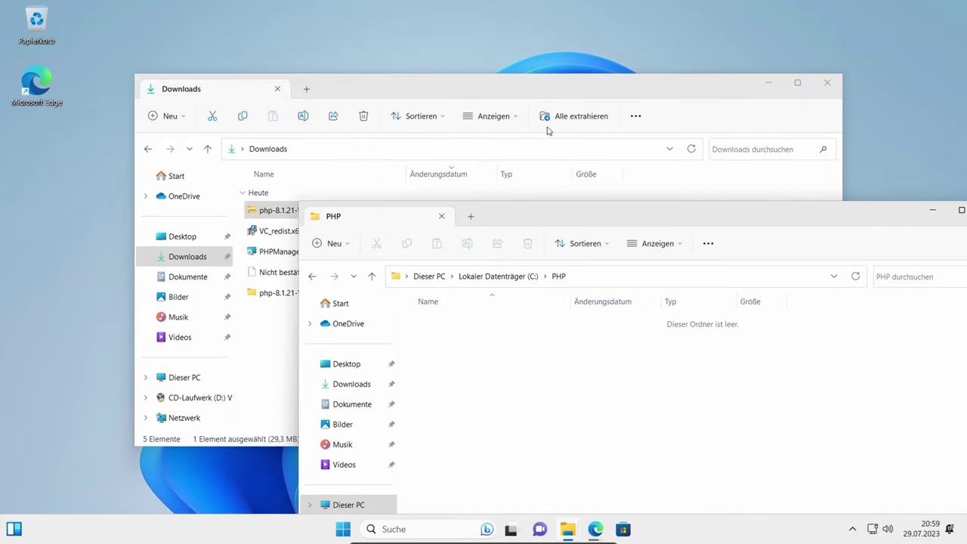
click(546, 84)
drag(335, 295, 564, 503)
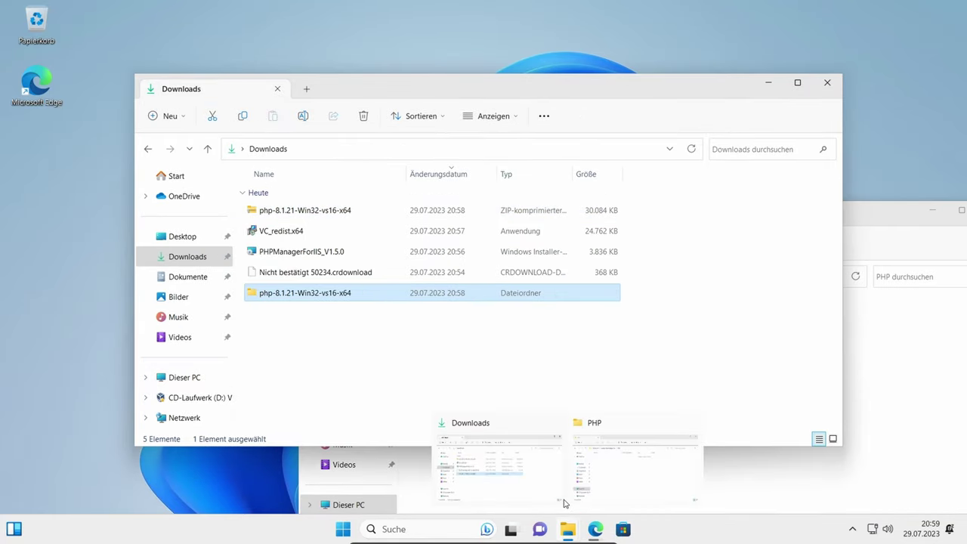
drag(332, 295, 522, 487)
click(545, 438)
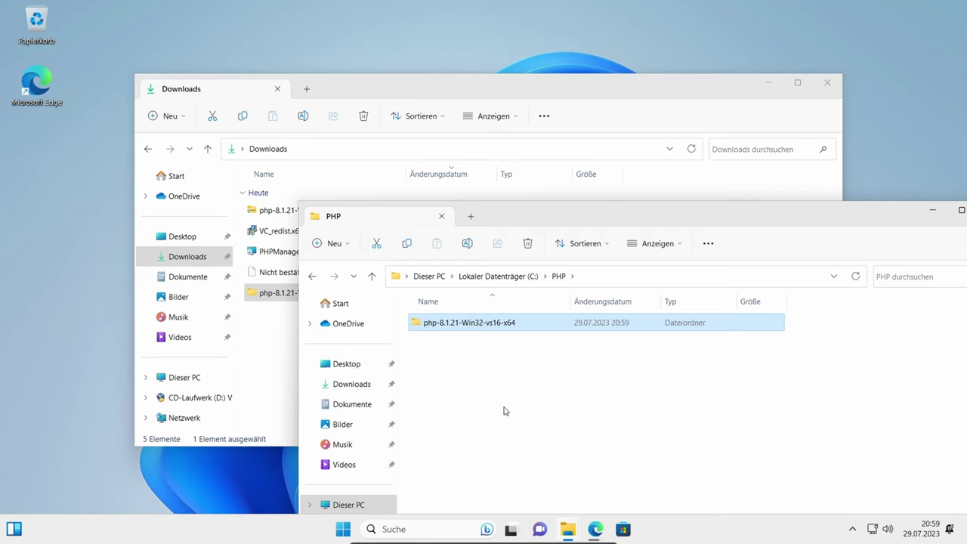
Check whether the php-8.2.8-Win32-vs16-x64.zip download has completed in Microsoft Edge and return to the Downloads folder.
click(283, 371)
click(594, 530)
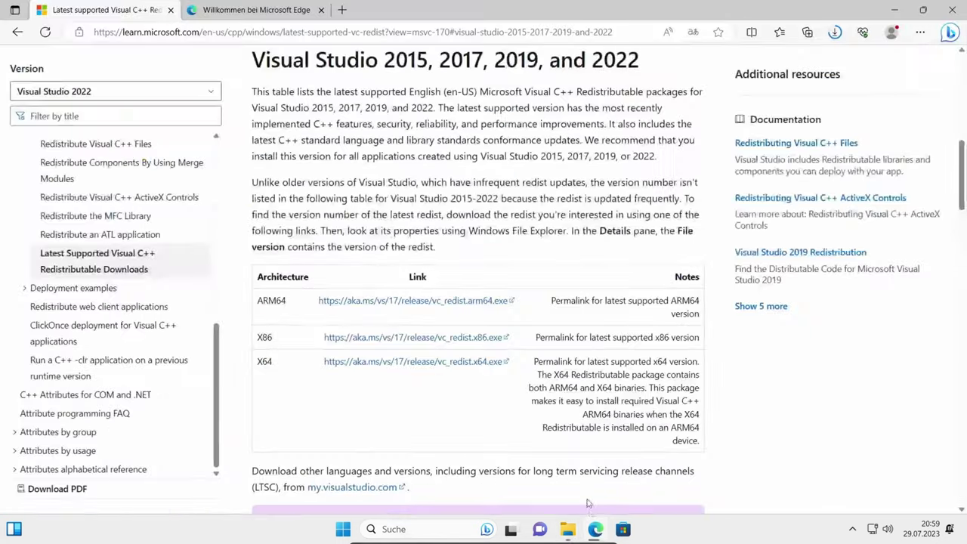
click(839, 34)
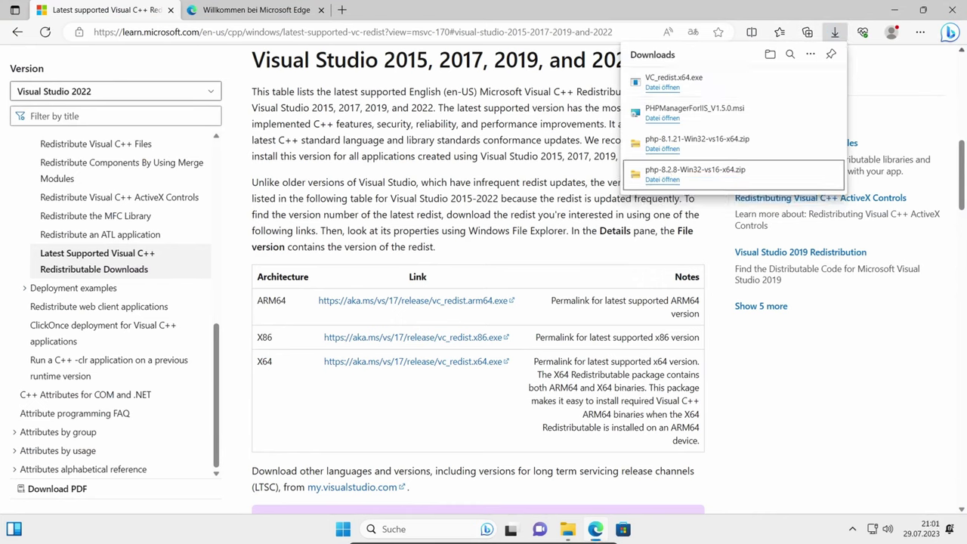
click(895, 10)
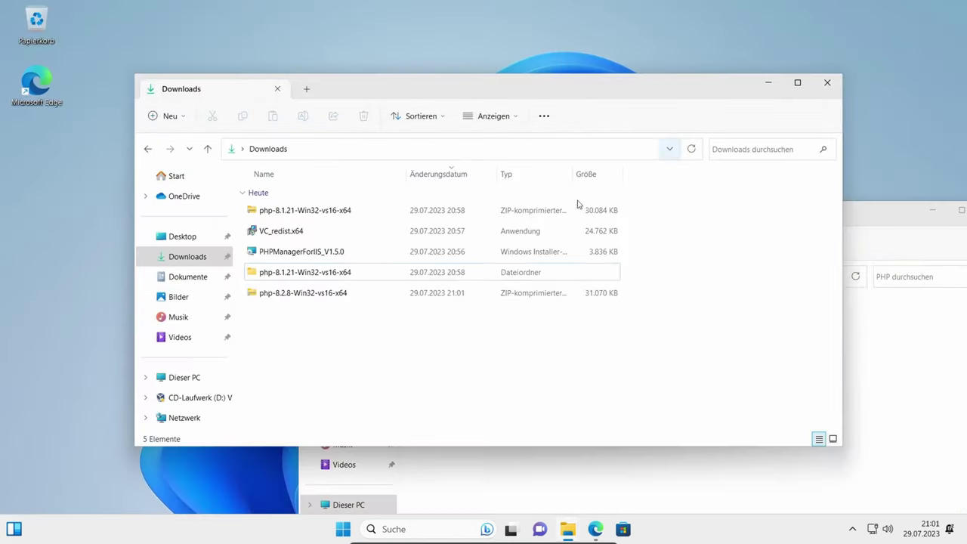
Extract the php-8.2.8-Win32-vs16-x64 archive in Downloads and move the extracted folder into C:\PHP.
right_click(283, 297)
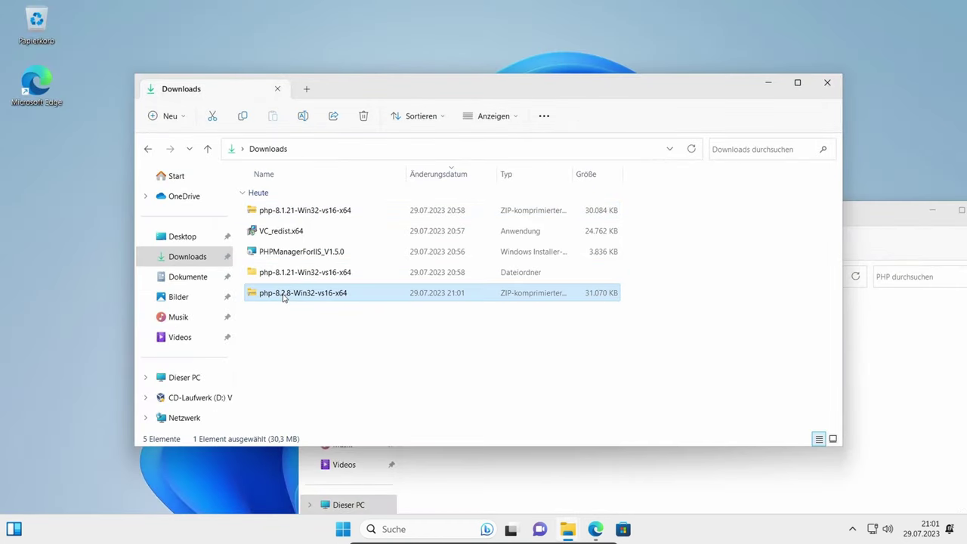
click(370, 303)
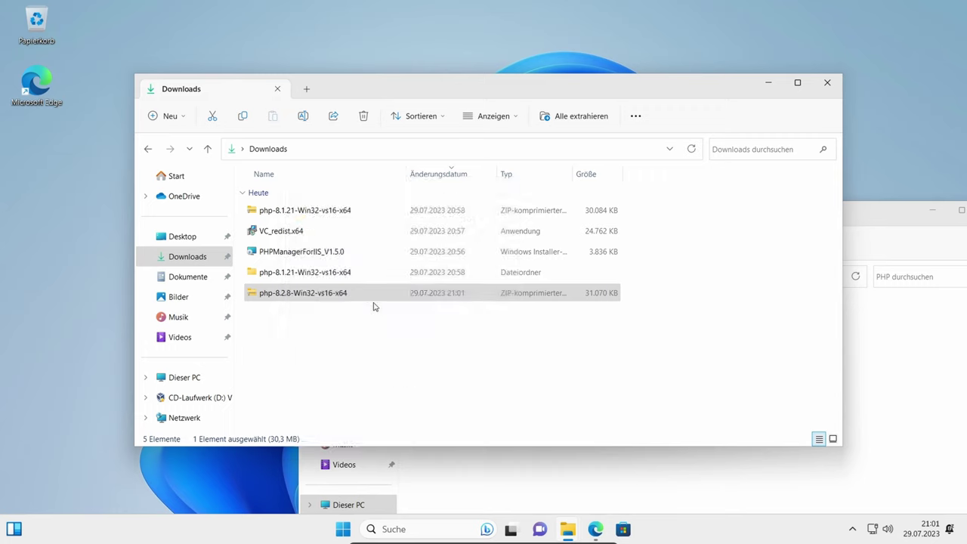
click(559, 384)
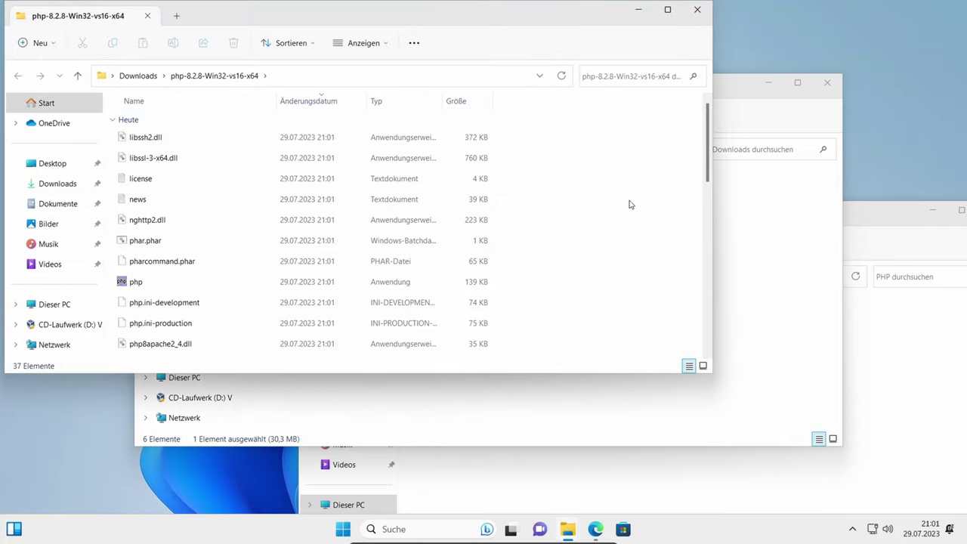
click(699, 13)
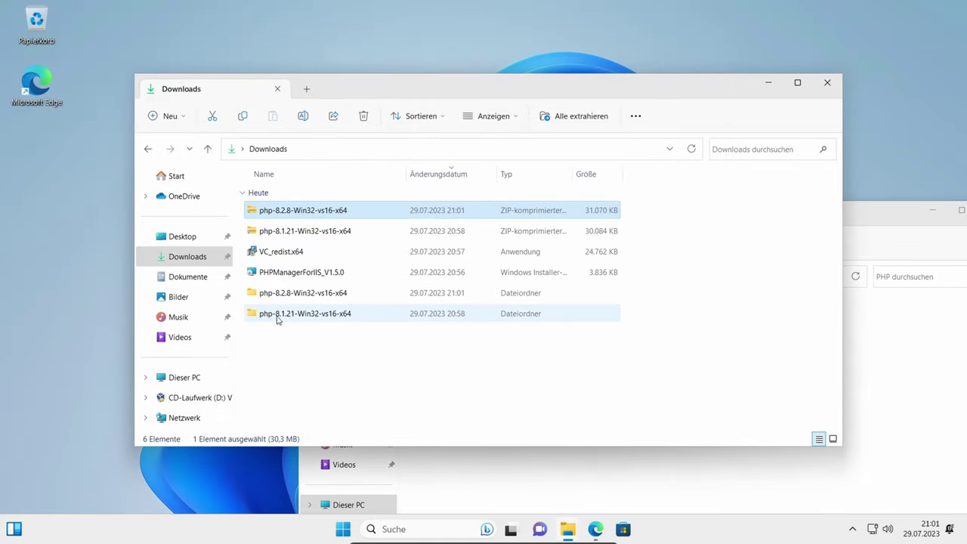
drag(281, 302, 468, 473)
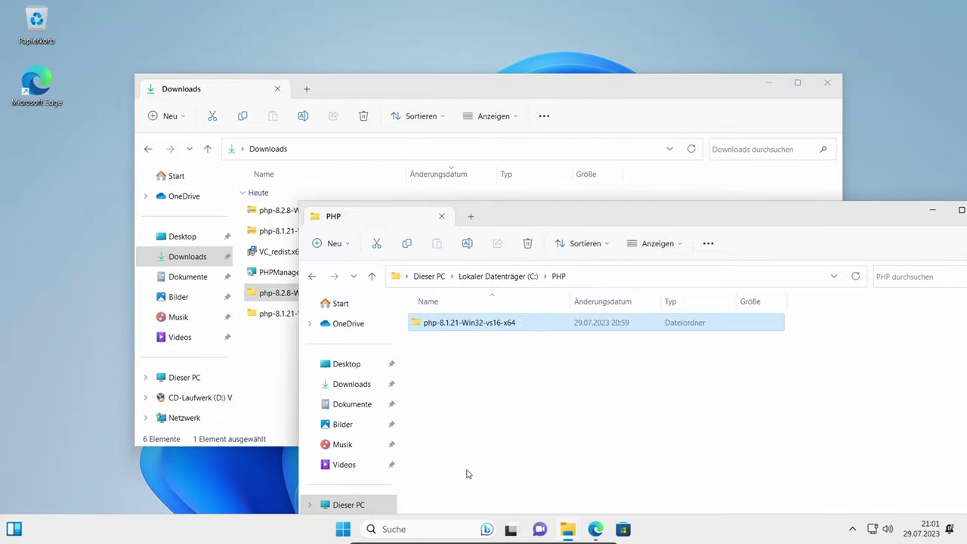
click(472, 465)
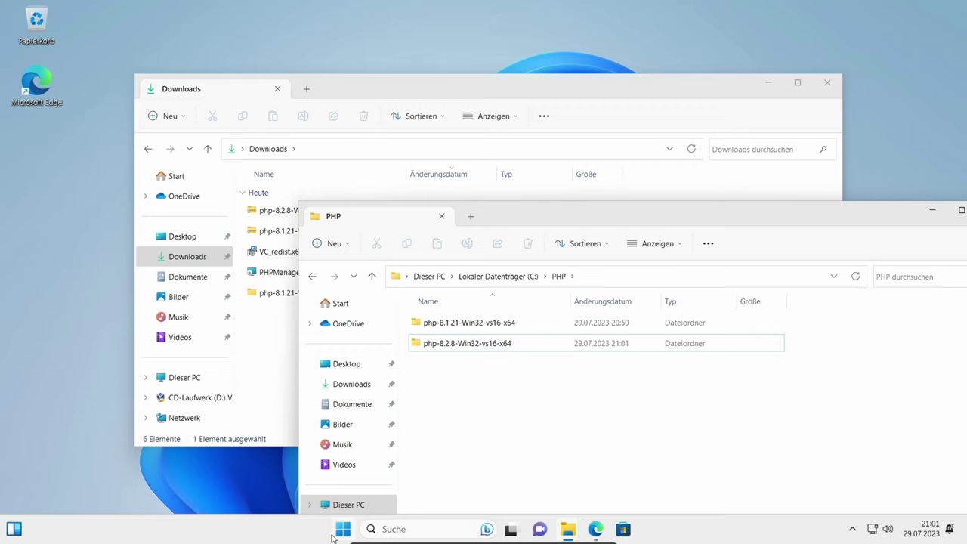
Search for iis and pin Internetinformationsdienste (IIS)-Manager to both Start and the taskbar.
click(343, 531)
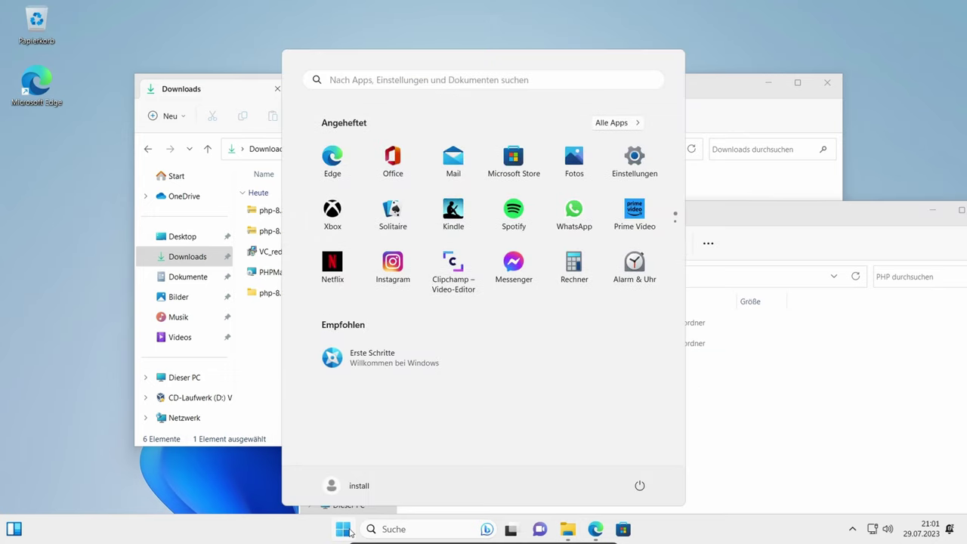
text(iis)
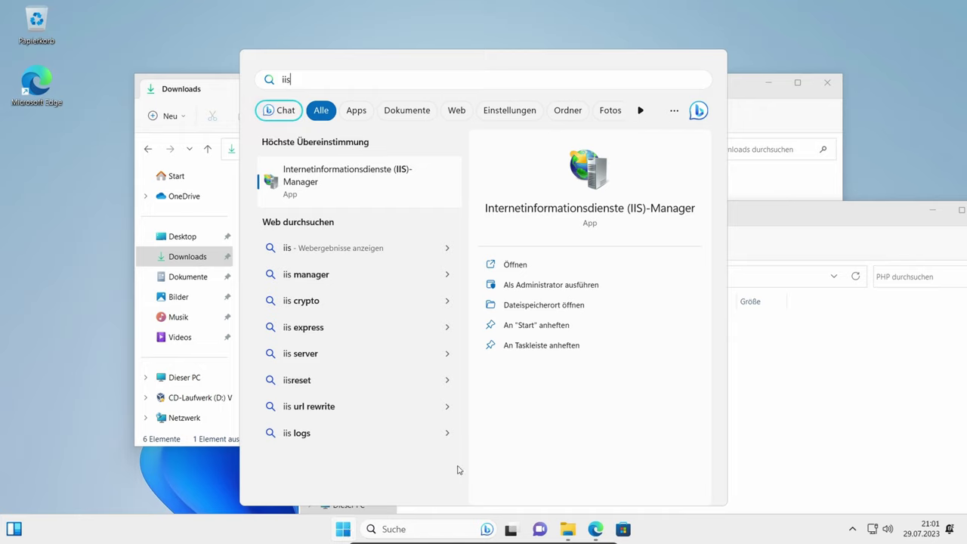
click(523, 327)
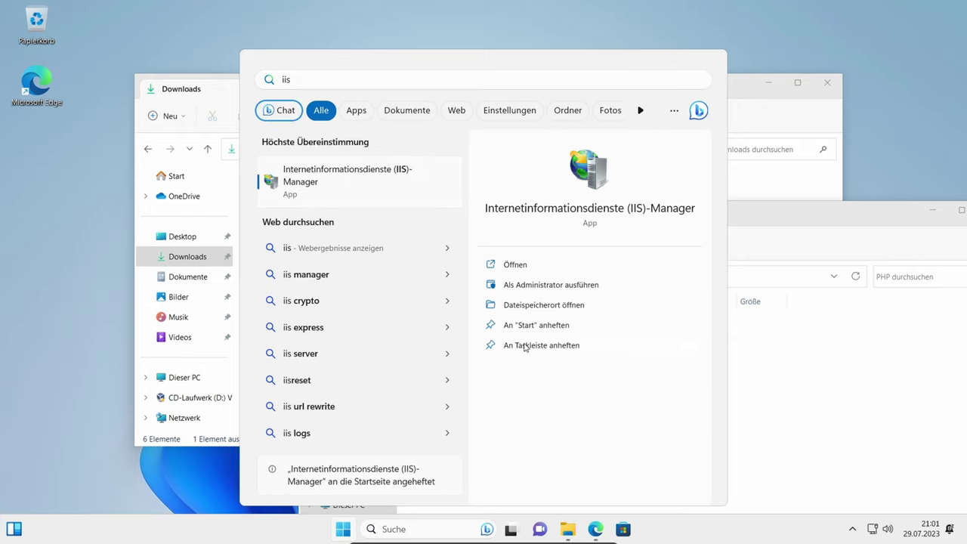
click(524, 345)
click(747, 473)
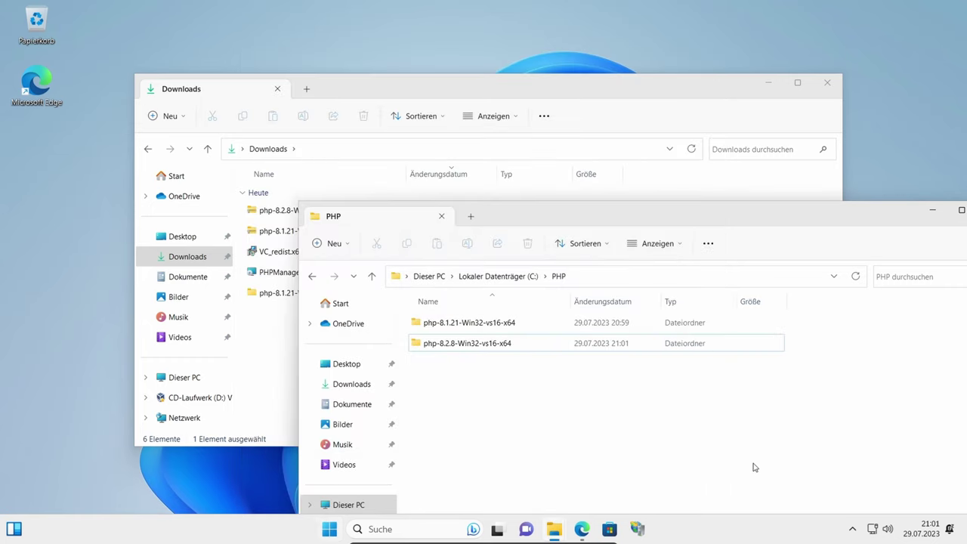
Start a new module mapping in the IIS Manager server's Handlerzuordnungen with request path *.php and module FastCgiModule.
click(637, 529)
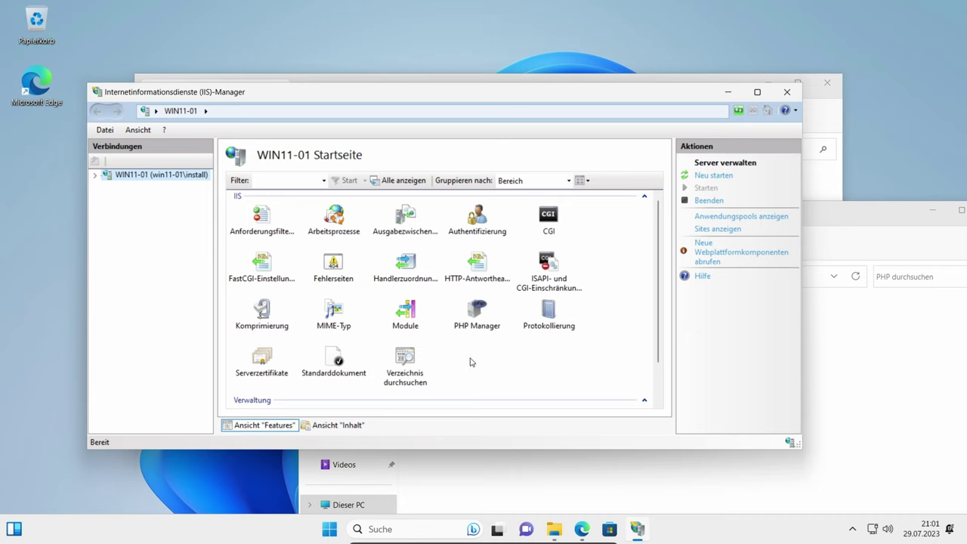
double_click(415, 266)
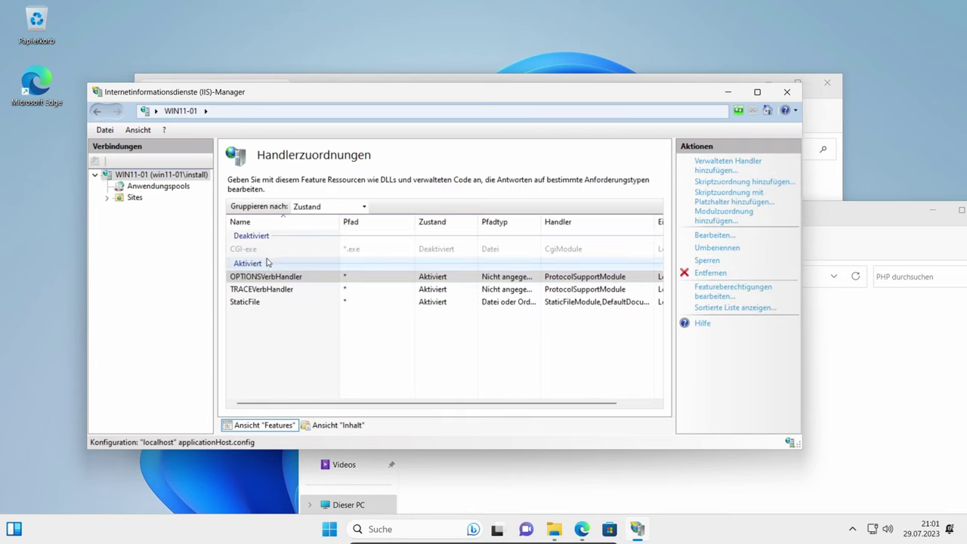
click(709, 220)
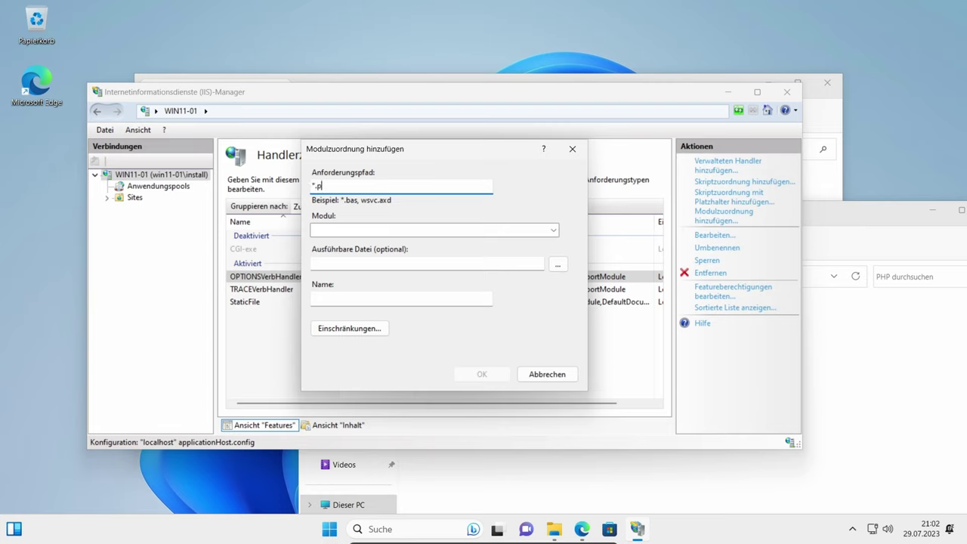
click(549, 230)
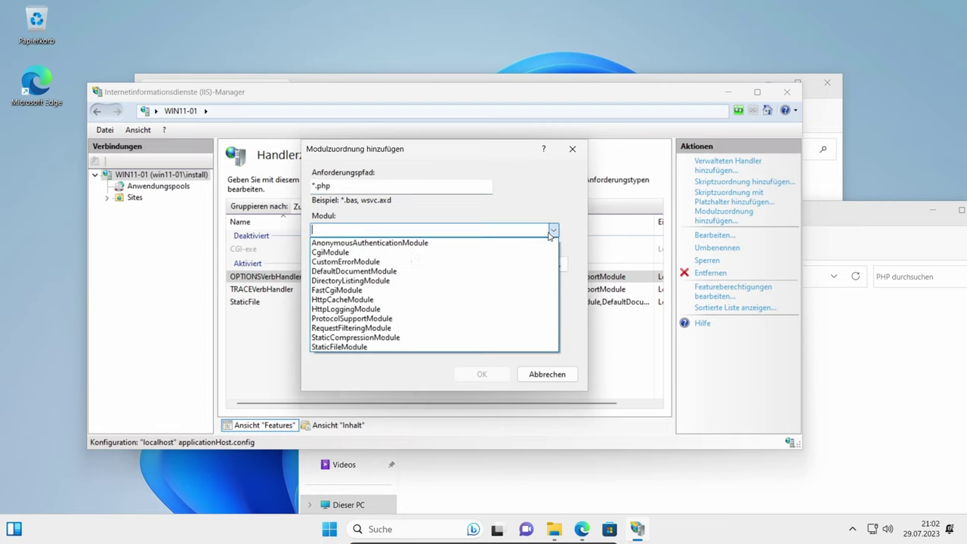
click(380, 294)
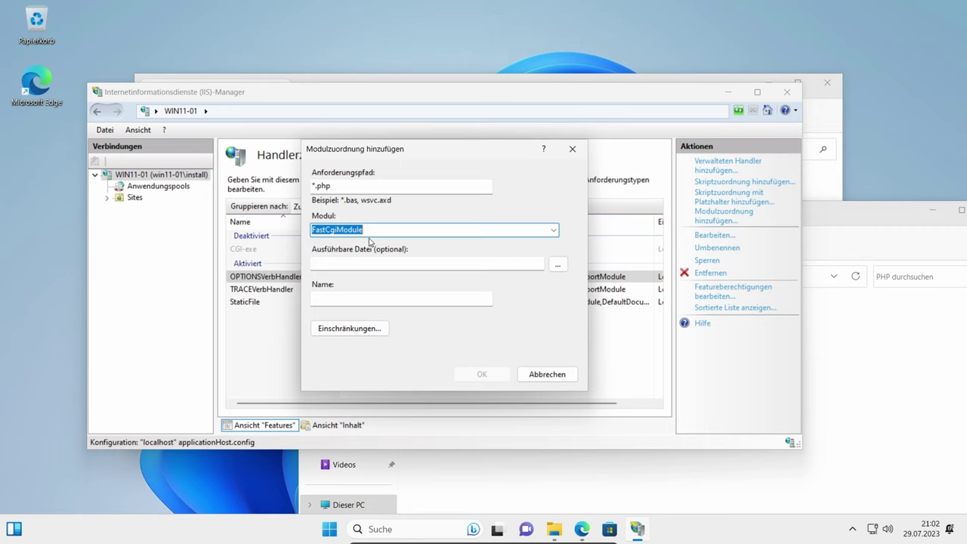
Set the module mapping's executable to php-cgi.exe from C:\PHP\php-8.2.8-Win32-vs16-x64, filtering the files by *.exe.
click(558, 263)
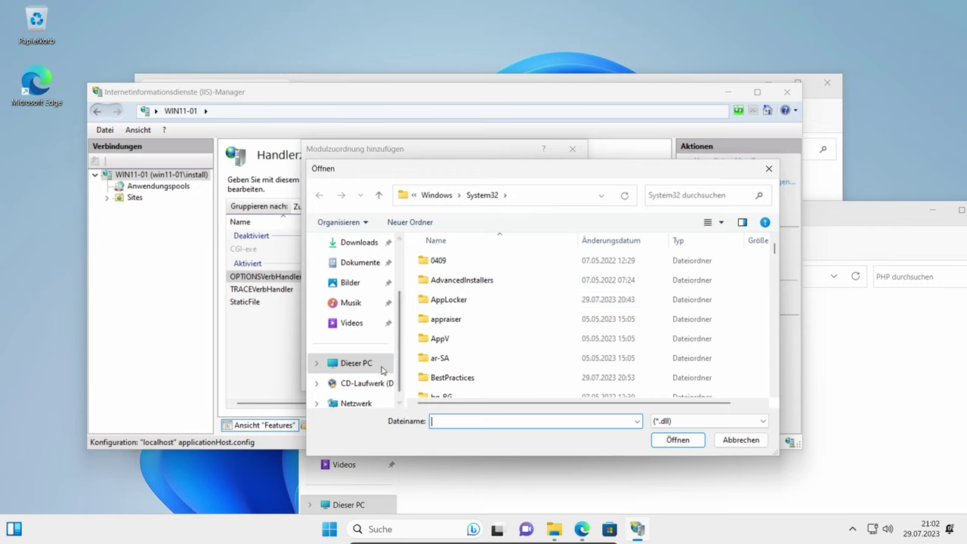
click(350, 364)
double_click(492, 276)
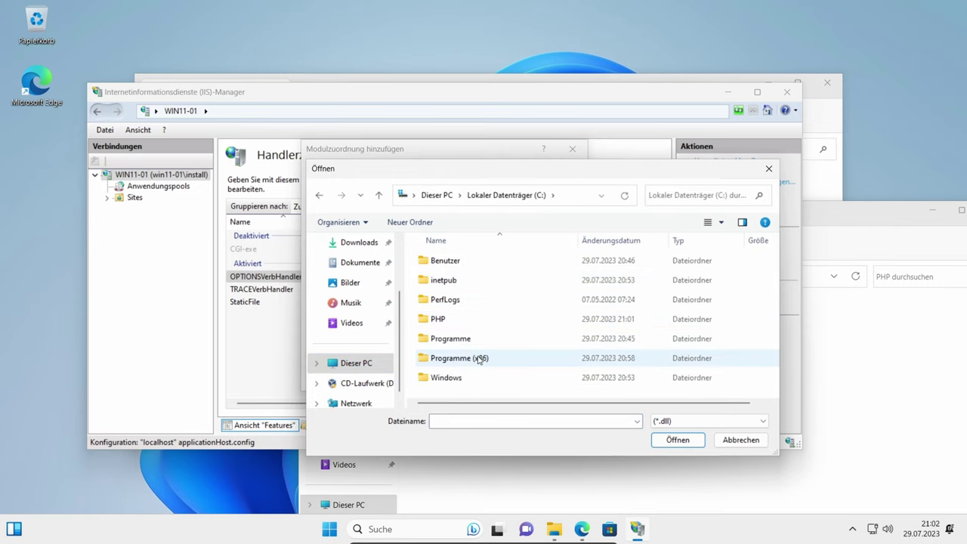
double_click(447, 320)
double_click(451, 281)
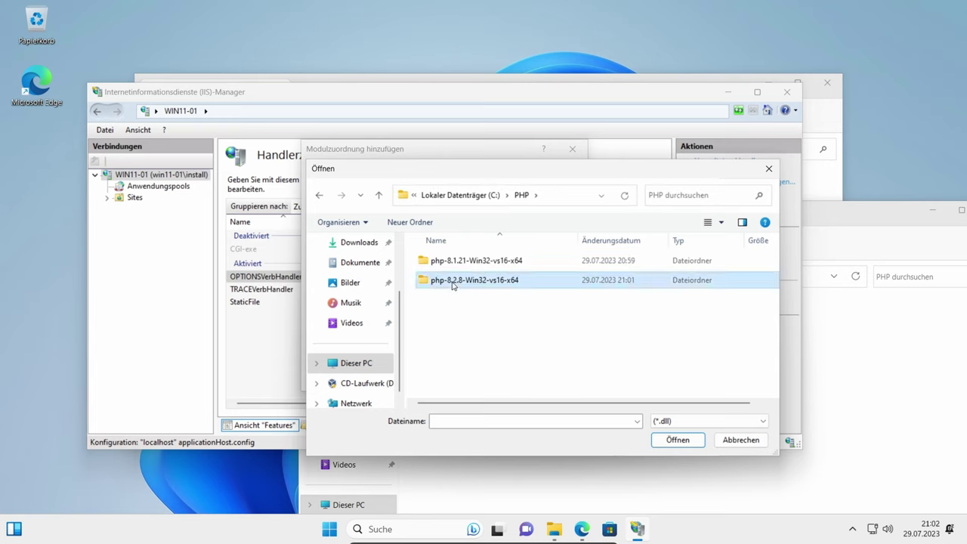
scroll(461, 317, down, 1)
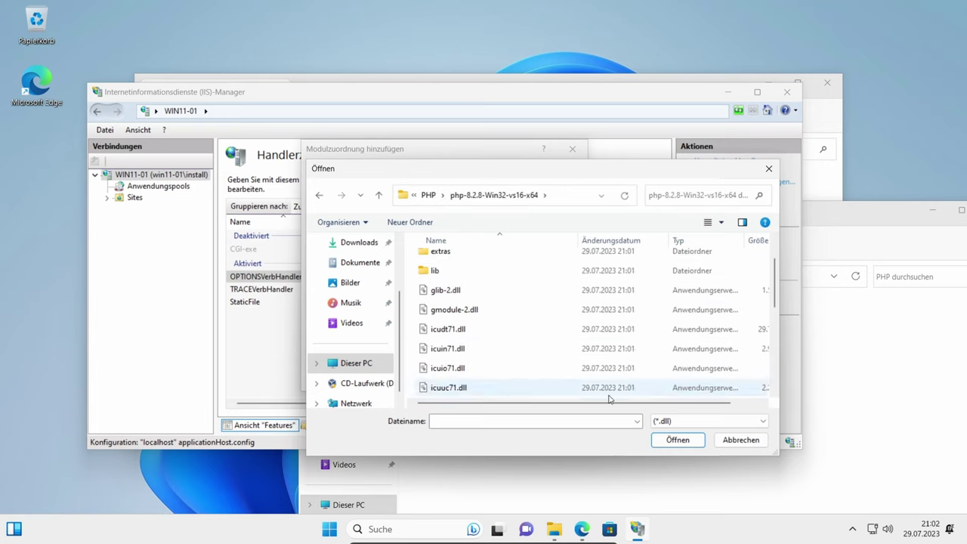
click(662, 422)
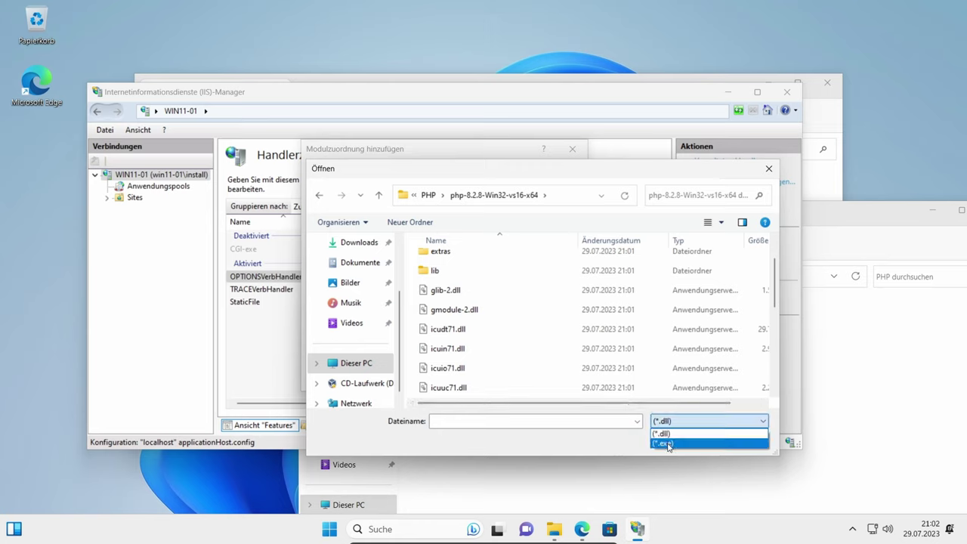
click(668, 444)
scroll(522, 330, down, 1)
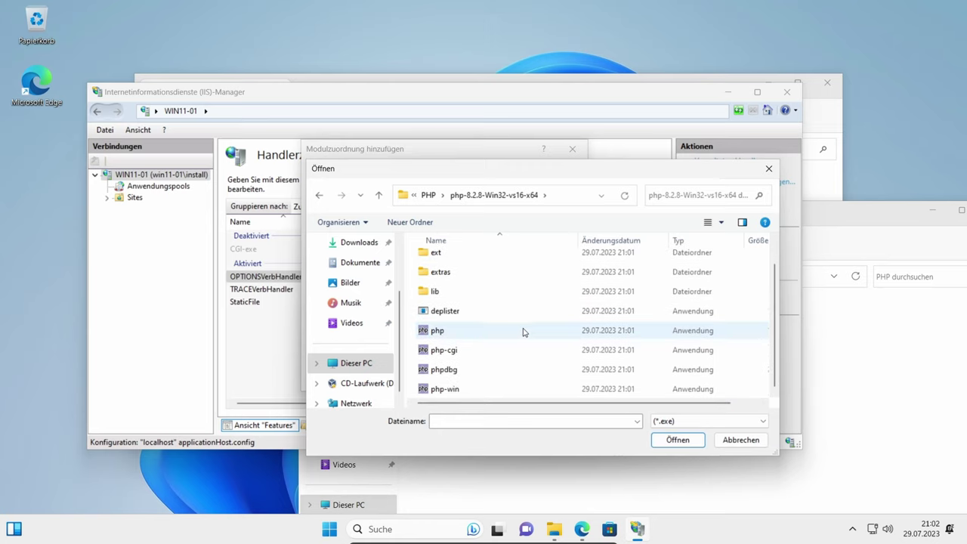
click(455, 352)
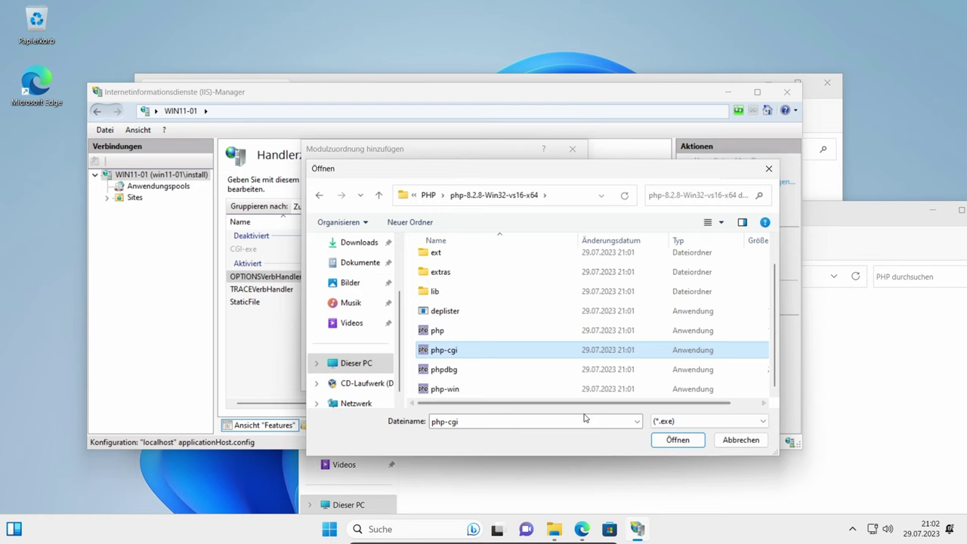
click(677, 441)
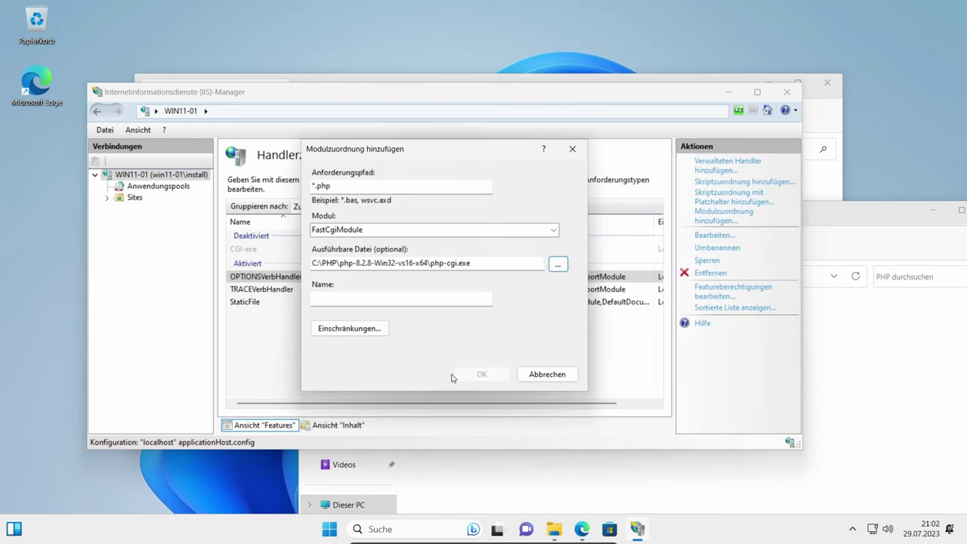
Name the module mapping PHPFastCGI, save it and agree to create a FastCGI application for the executable.
click(405, 299)
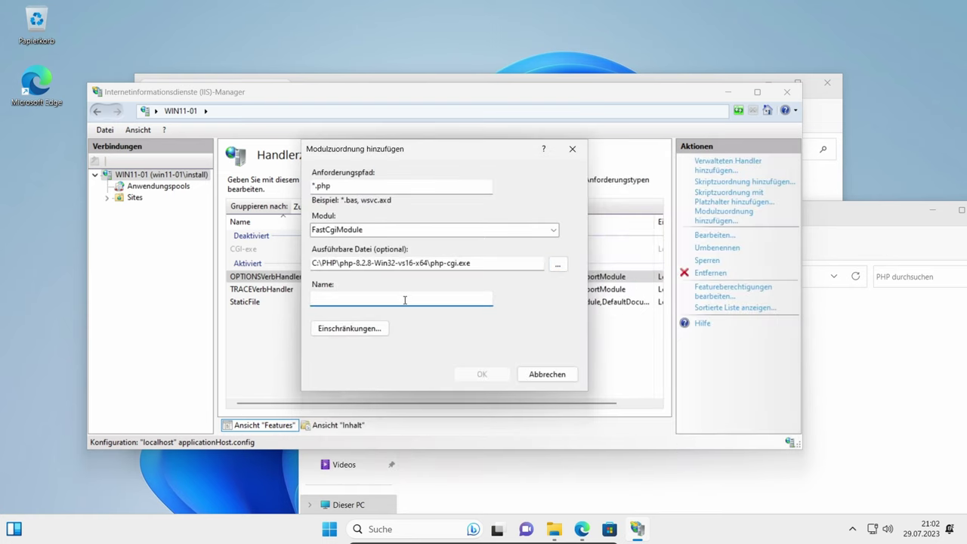
text(PHPFastCGI)
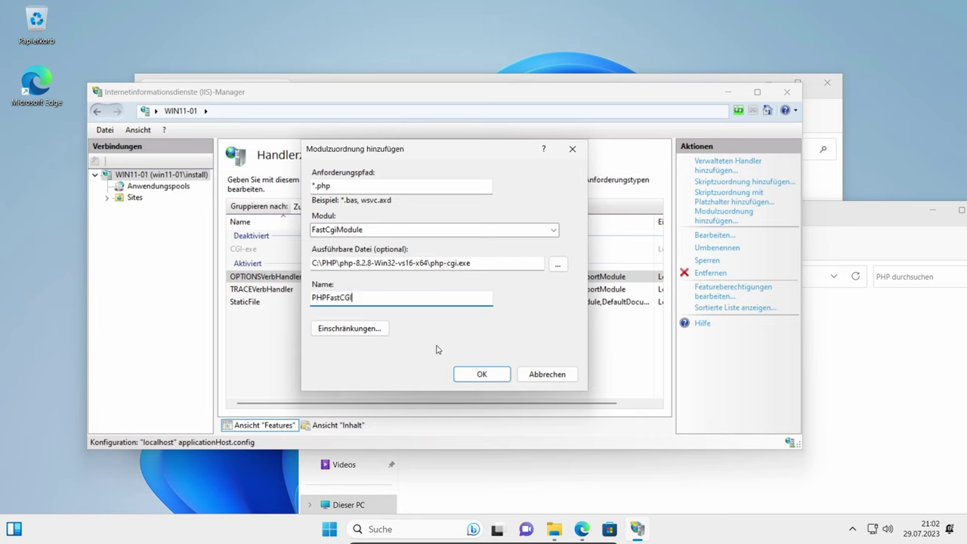
click(470, 373)
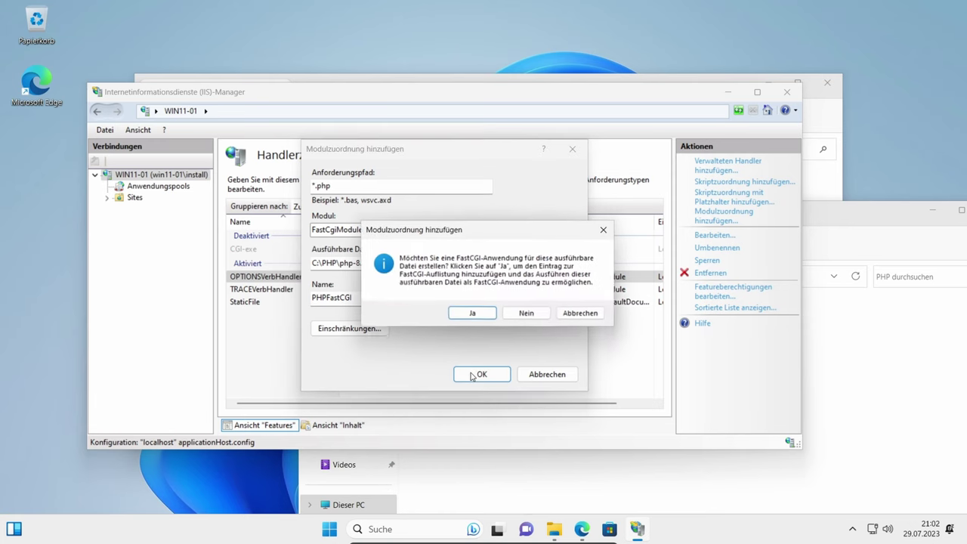
click(474, 313)
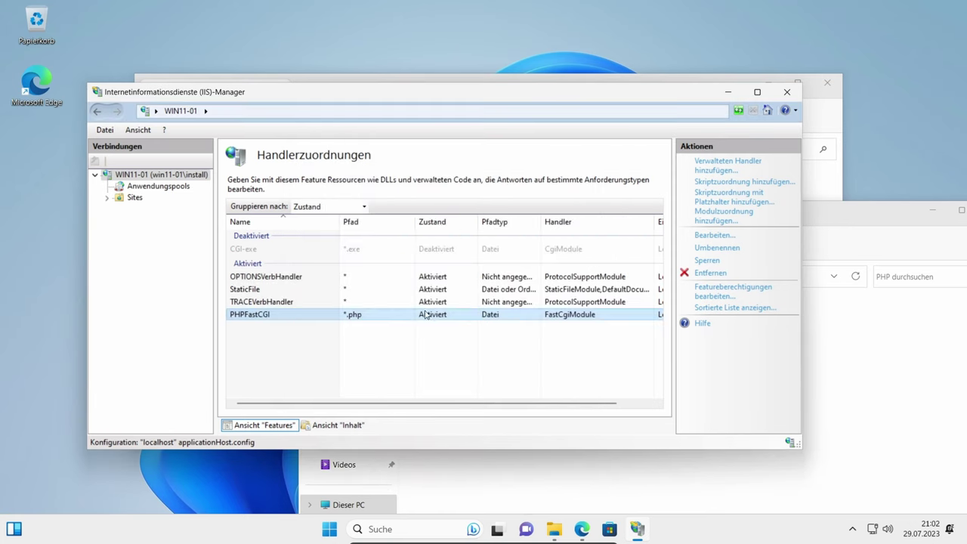
Return to the WIN11-01 server start page and open PHP Manager.
click(177, 176)
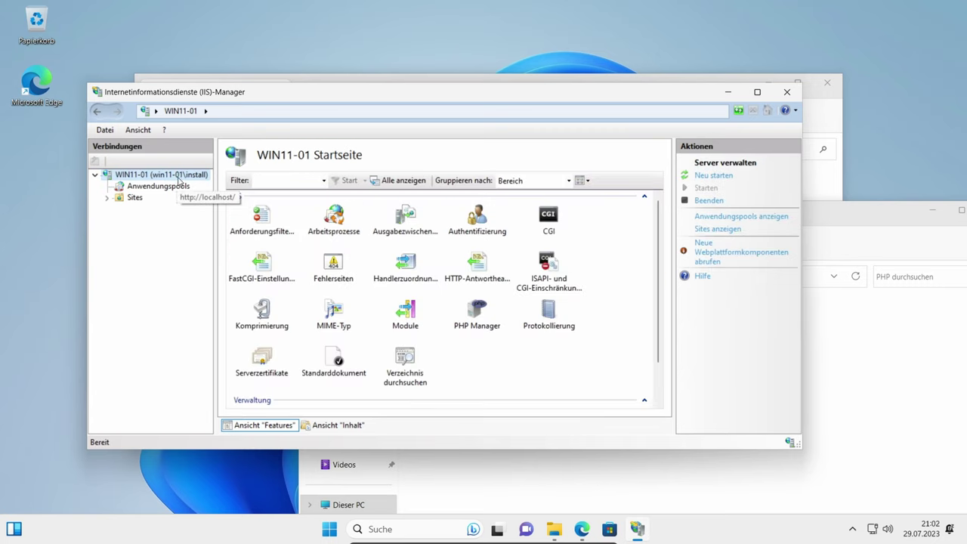
double_click(466, 321)
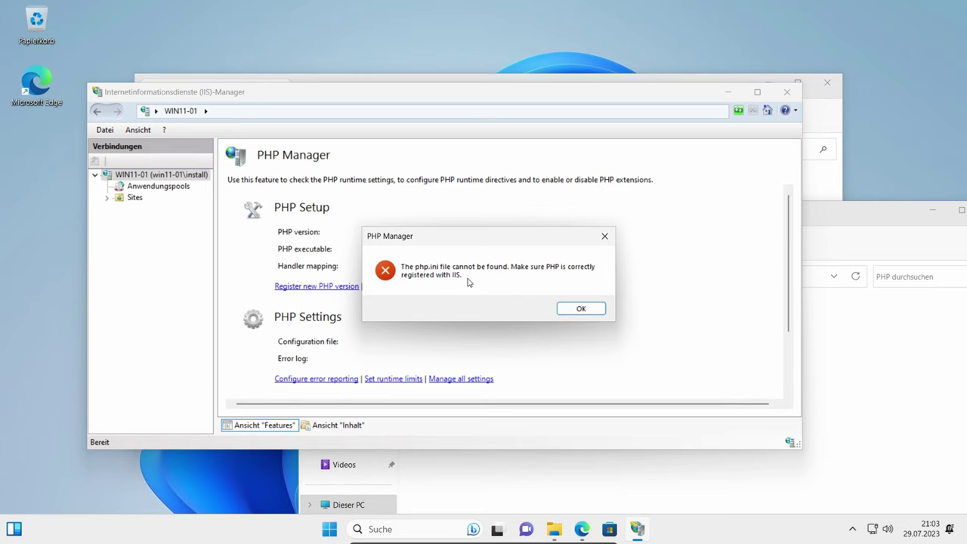
Switch to File Explorer, open php-8.2.8-Win32-vs16-x64 in C:\PHP and select the php.ini-production file.
click(859, 368)
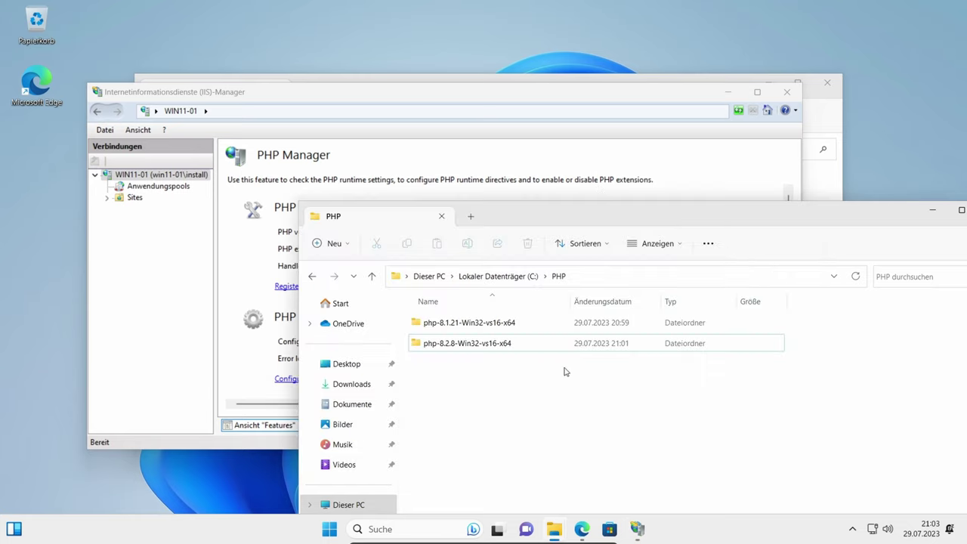
double_click(487, 346)
scroll(542, 378, down, 5)
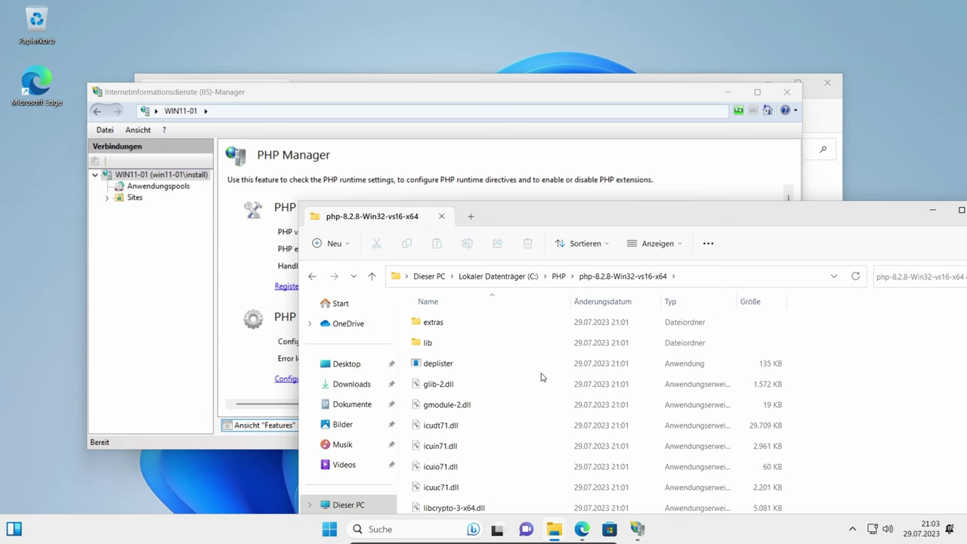
scroll(541, 378, down, 3)
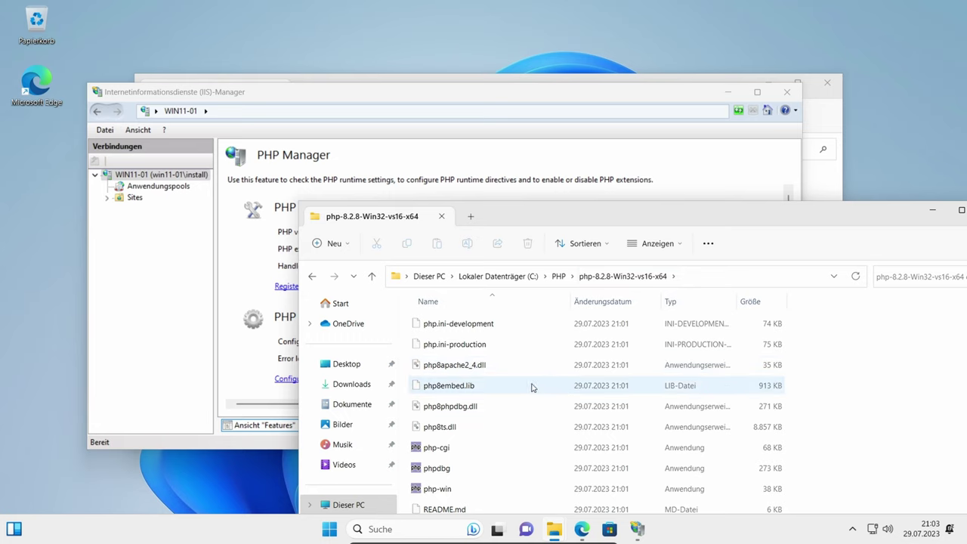
scroll(531, 388, up, 1)
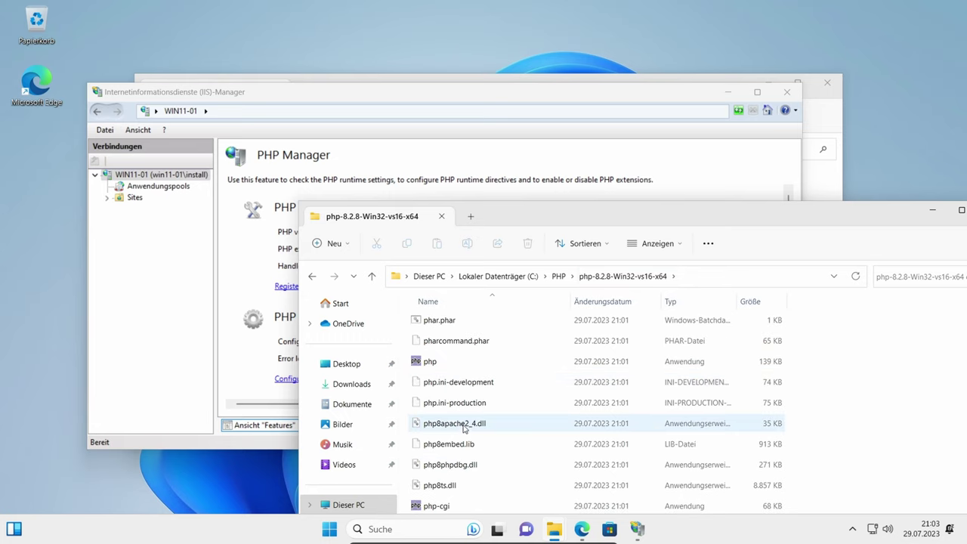
click(469, 382)
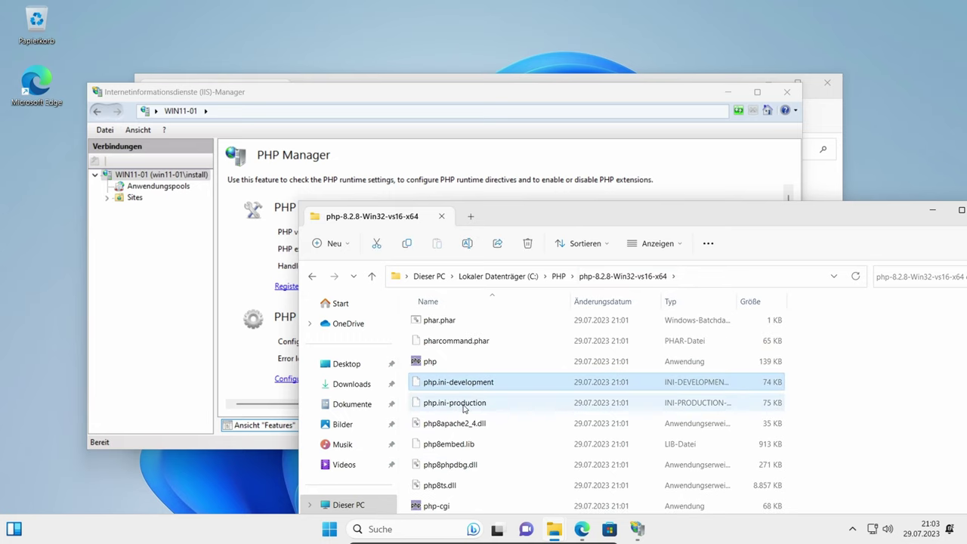
click(441, 407)
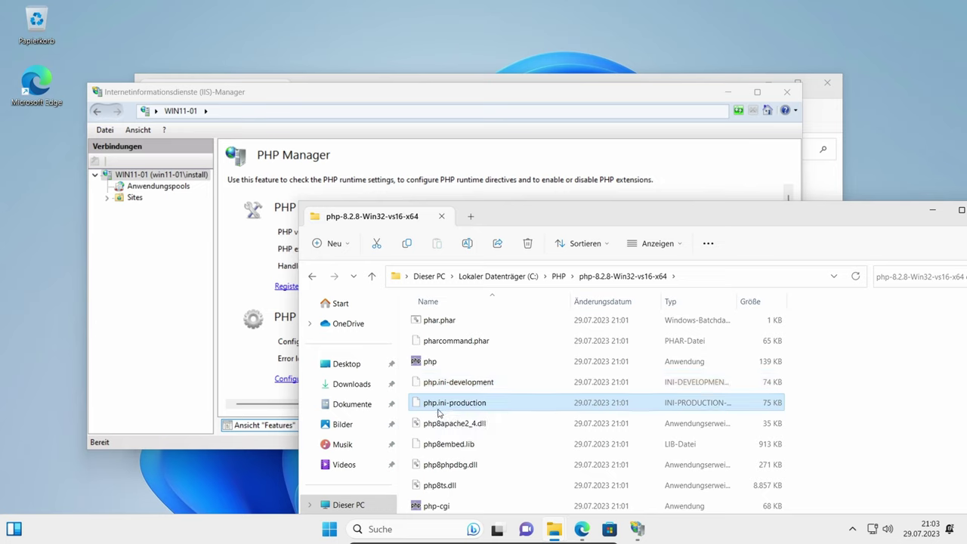
click(448, 404)
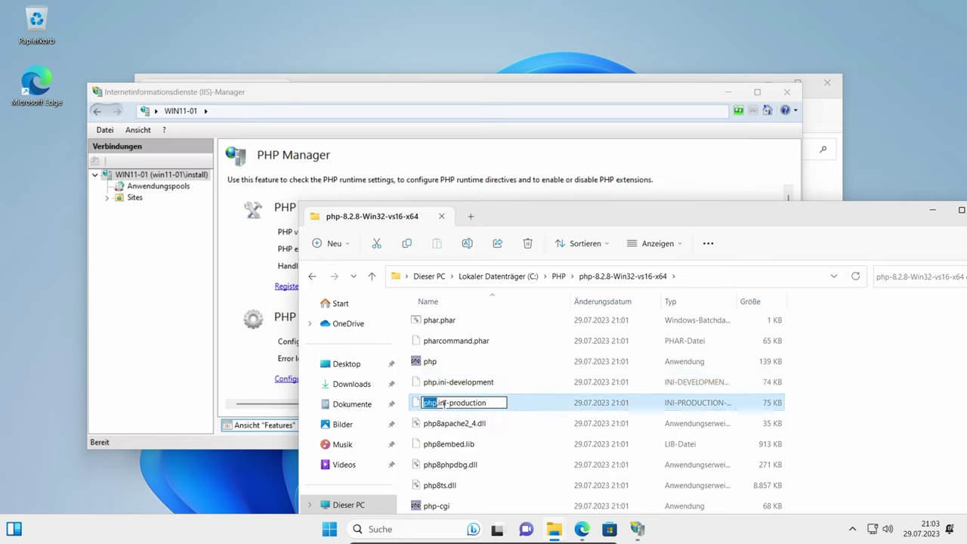
key(Escape)
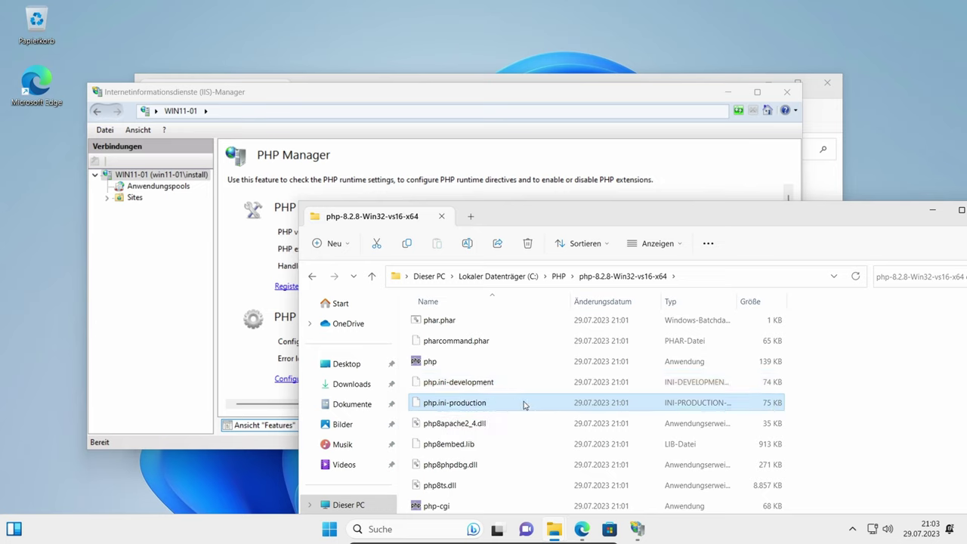
Duplicate php.ini-production in the same folder and rename the copy to php.ini, accepting the extension change.
key(ctrl+c)
key(ctrl+v)
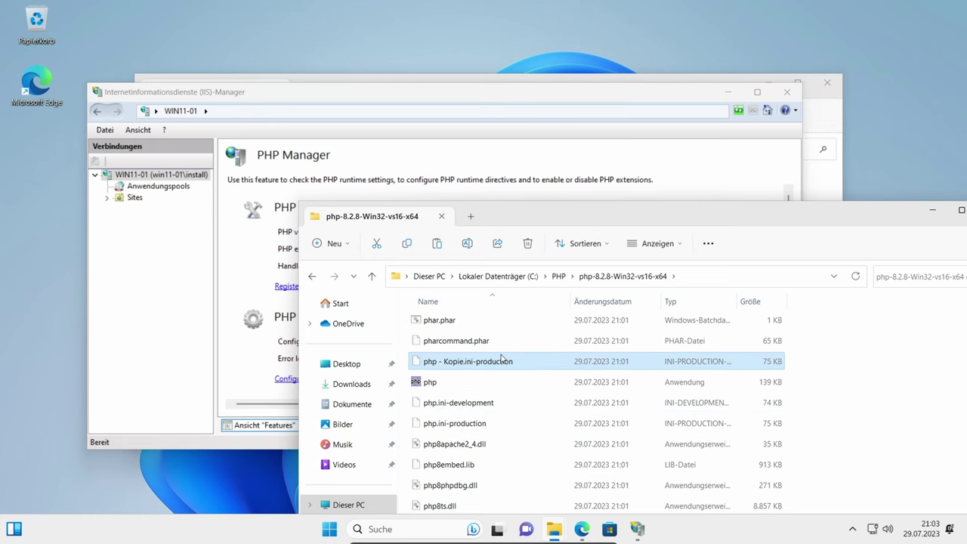
click(450, 365)
drag(436, 363, 463, 365)
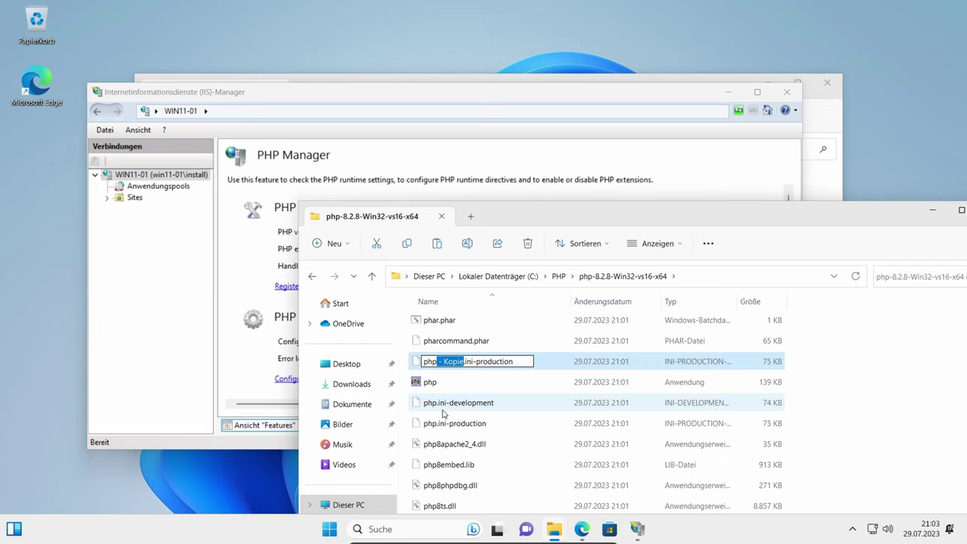
key(BackSpace)
key(shift+End)
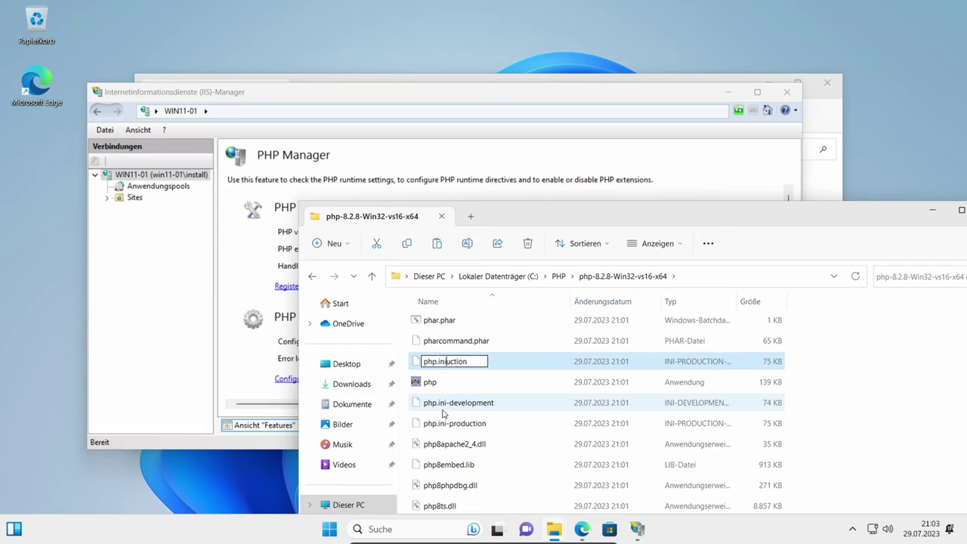
key(BackSpace)
key(Return)
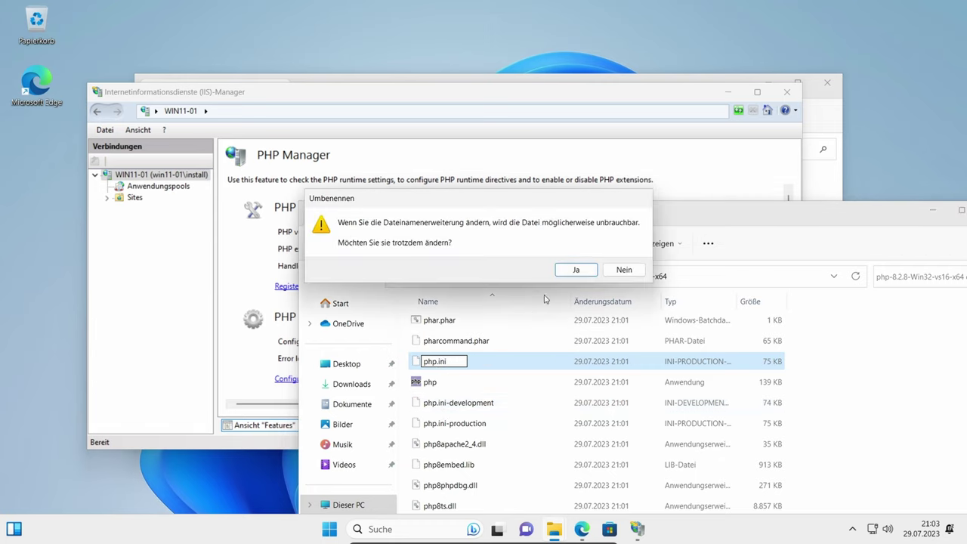
click(571, 273)
Dismiss the PHP Manager error, restart IIS Manager and reopen PHP Manager for the WIN11-01 server.
click(219, 278)
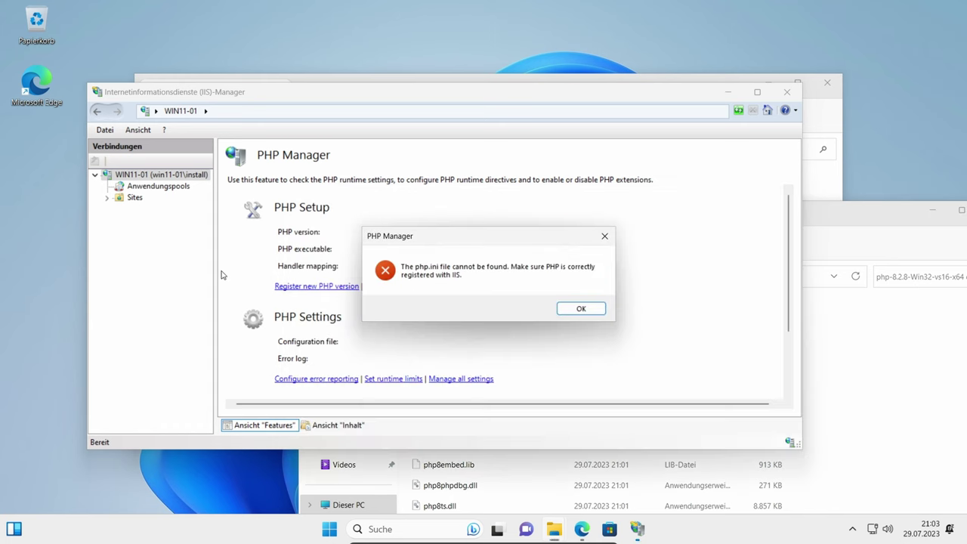
click(581, 309)
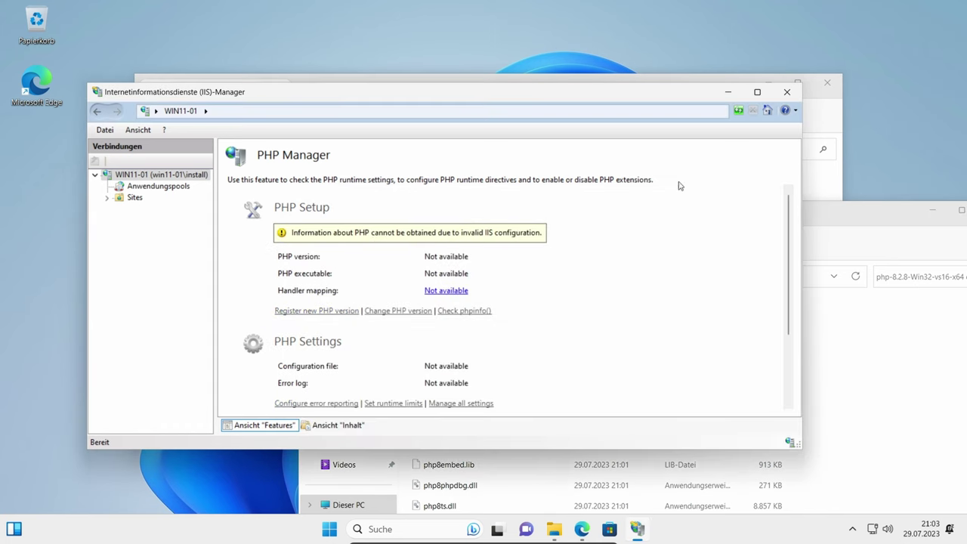
click(787, 91)
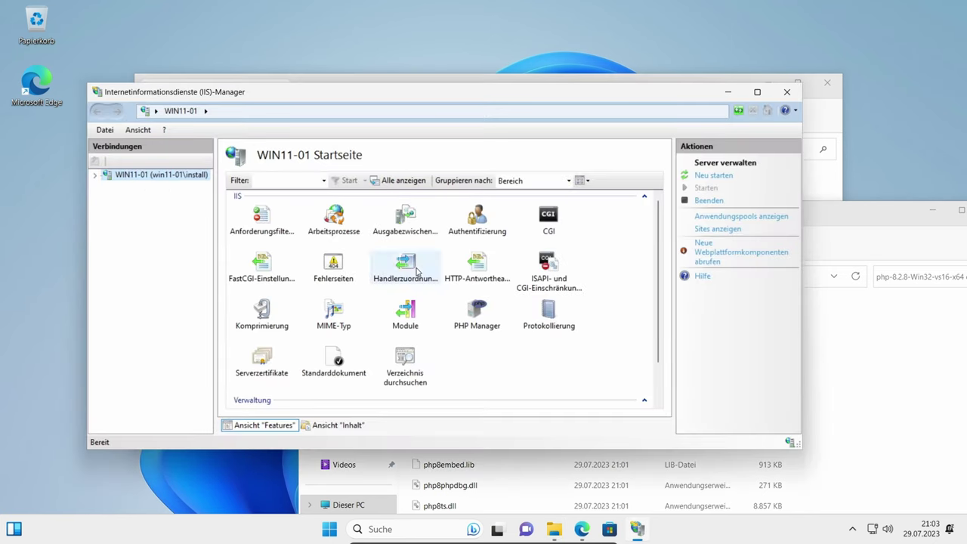
double_click(489, 317)
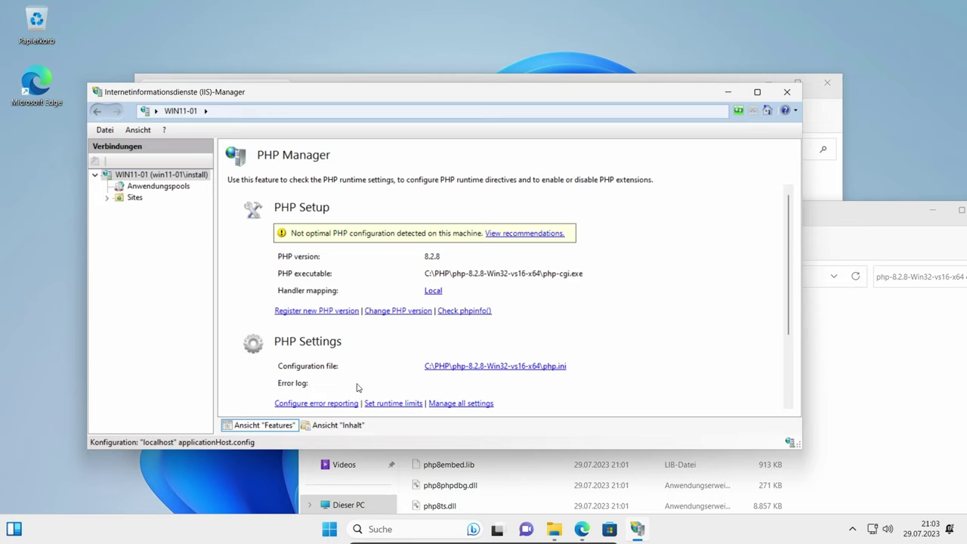
Register a new PHP version in PHP Manager using php-cgi.exe from C:\PHP\php-8.2.8-Win32-vs16-x64.
click(330, 314)
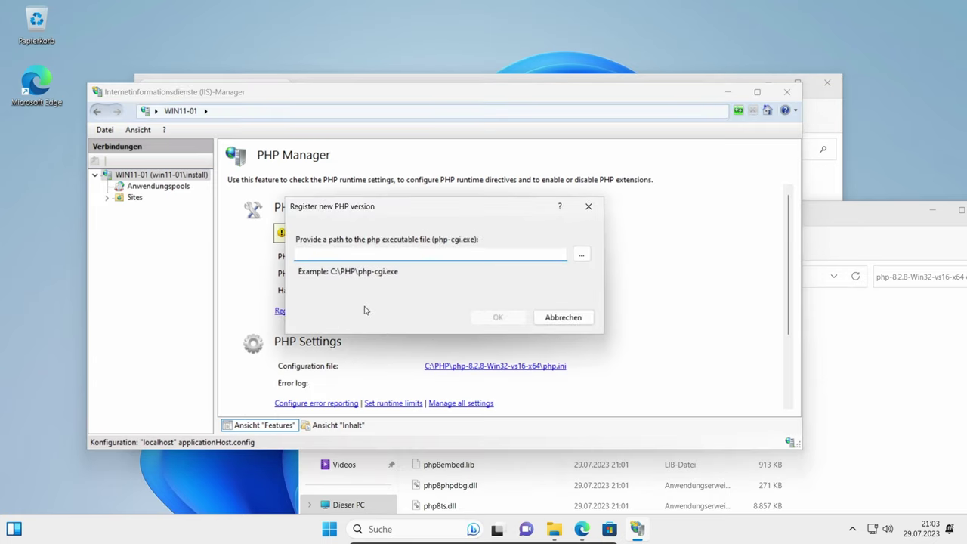
click(582, 256)
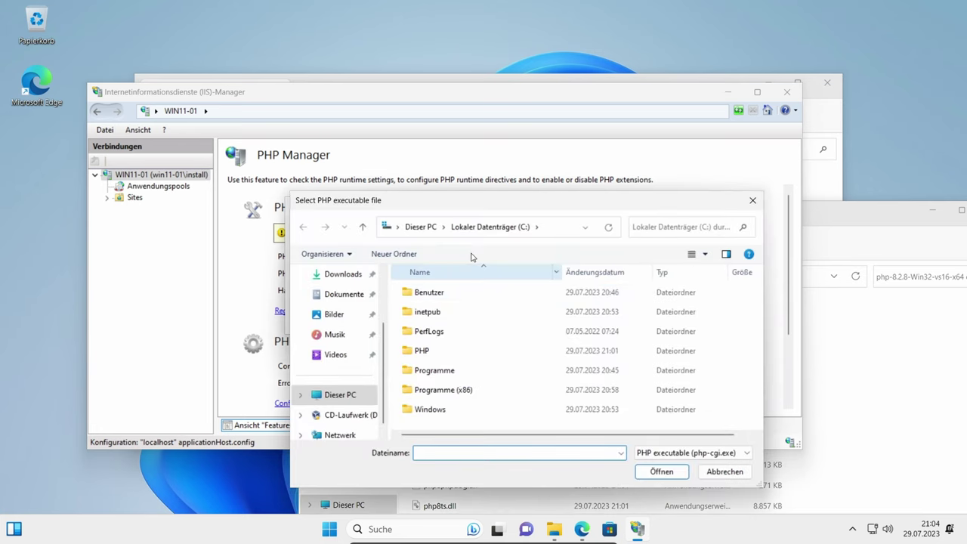
click(429, 352)
double_click(429, 351)
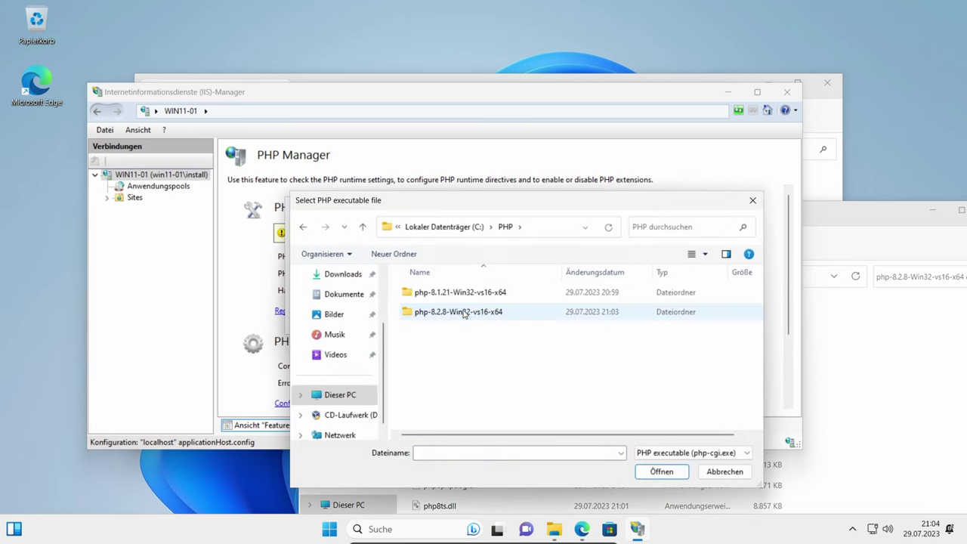
double_click(458, 313)
click(434, 371)
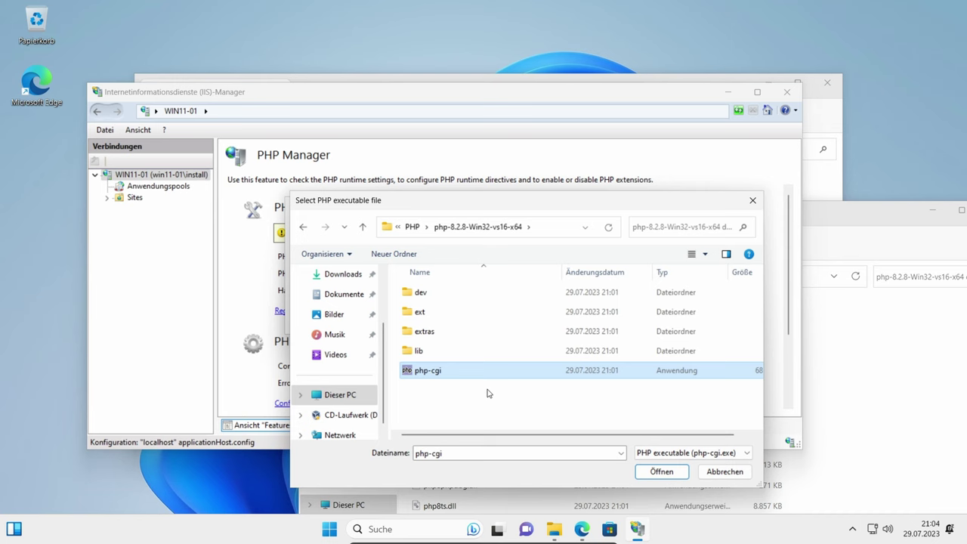
click(660, 471)
click(508, 318)
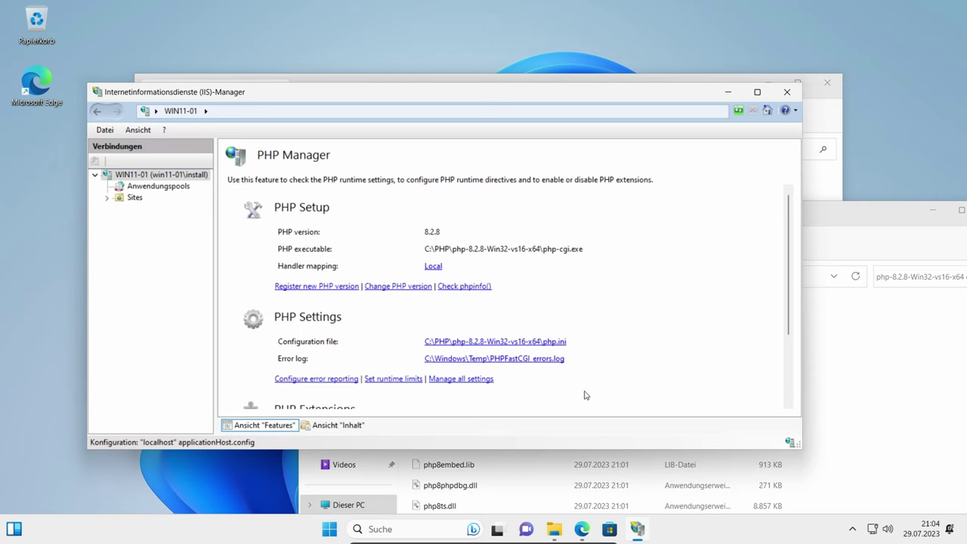
click(472, 288)
click(572, 241)
click(528, 253)
click(506, 287)
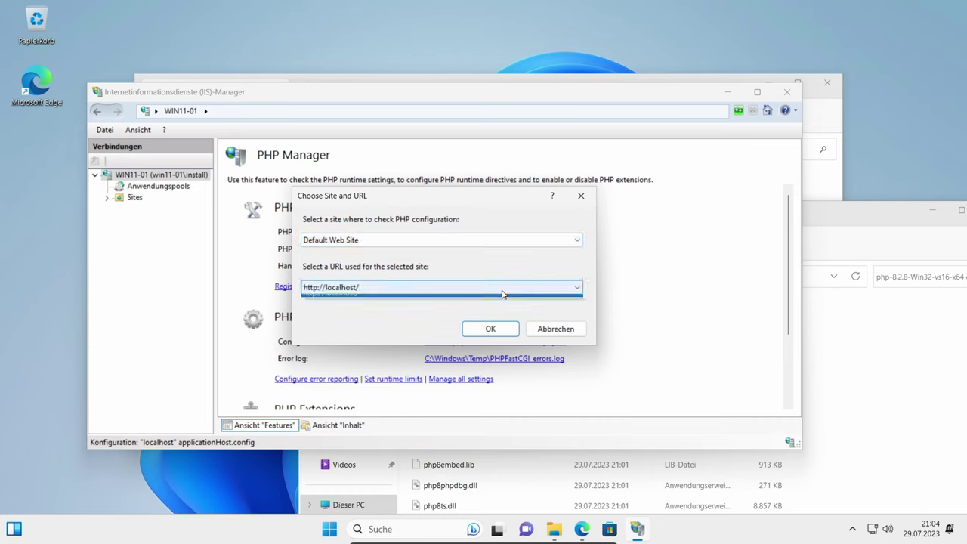
click(508, 327)
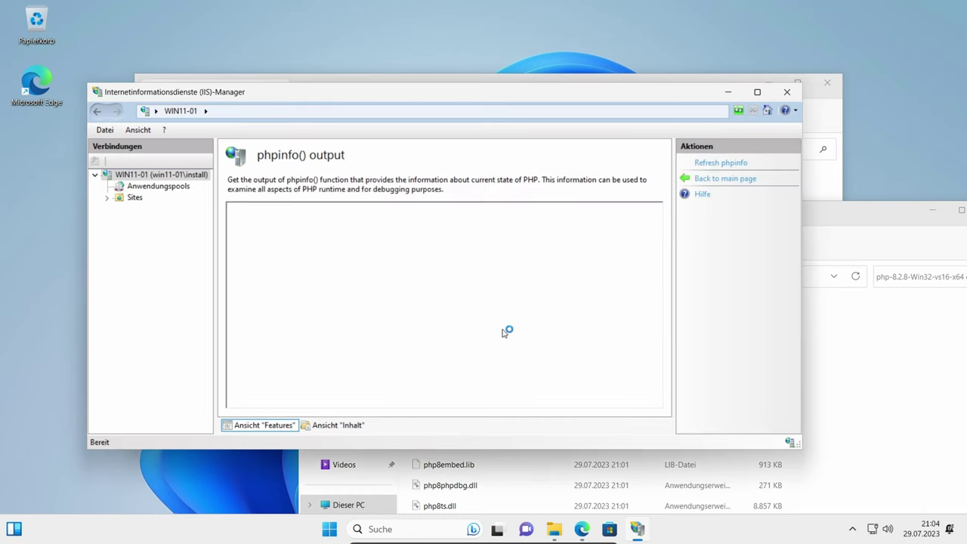
scroll(502, 327, down, 20)
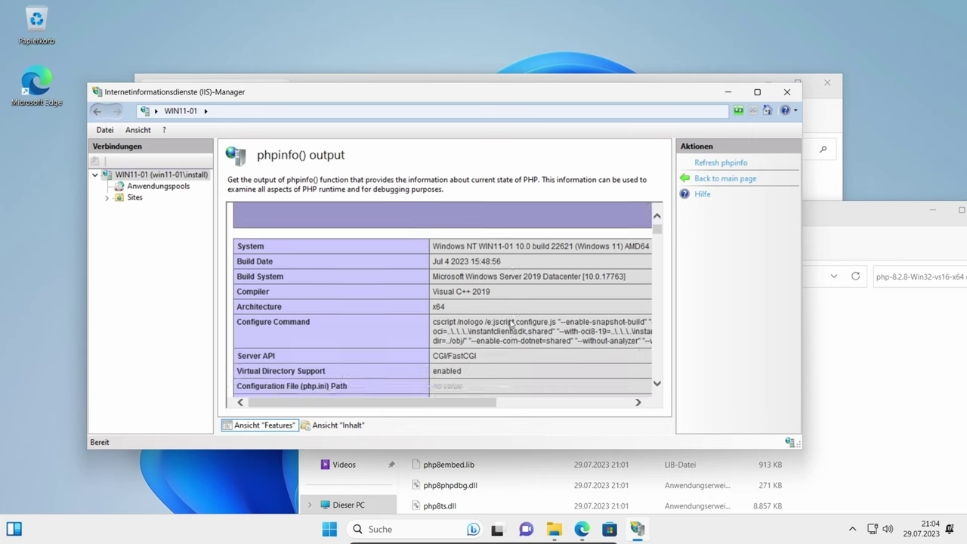
scroll(511, 324, down, 3)
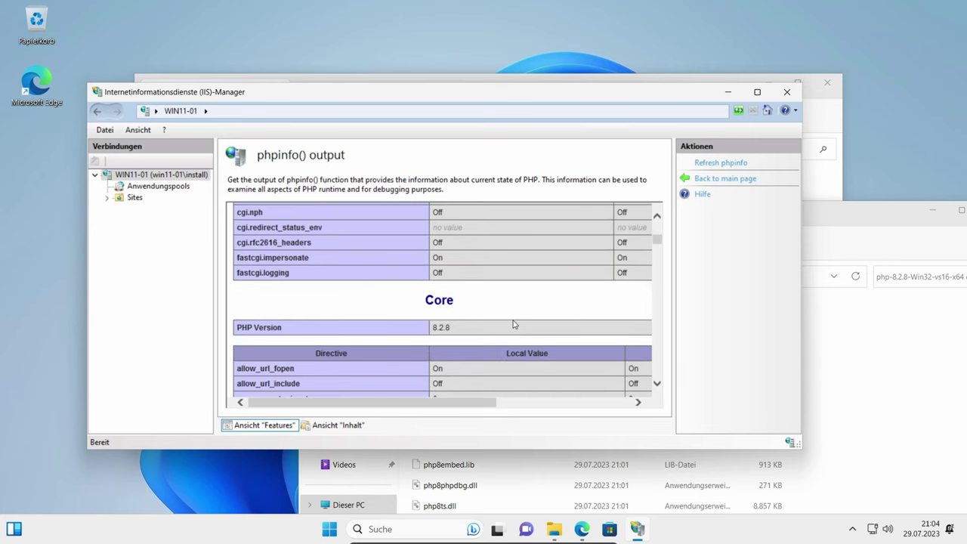
scroll(509, 323, up, 10)
Reopen PHP Manager for the WIN11-01 server and register a new PHP version using php-cgi.exe from C:\PHP\php-8.1.21-Win32-vs16-x64.
click(174, 176)
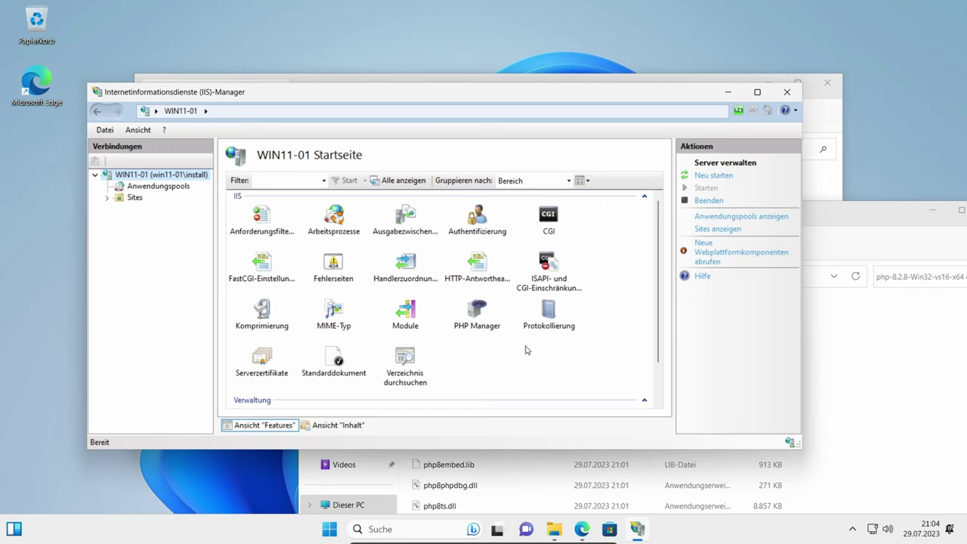
double_click(479, 319)
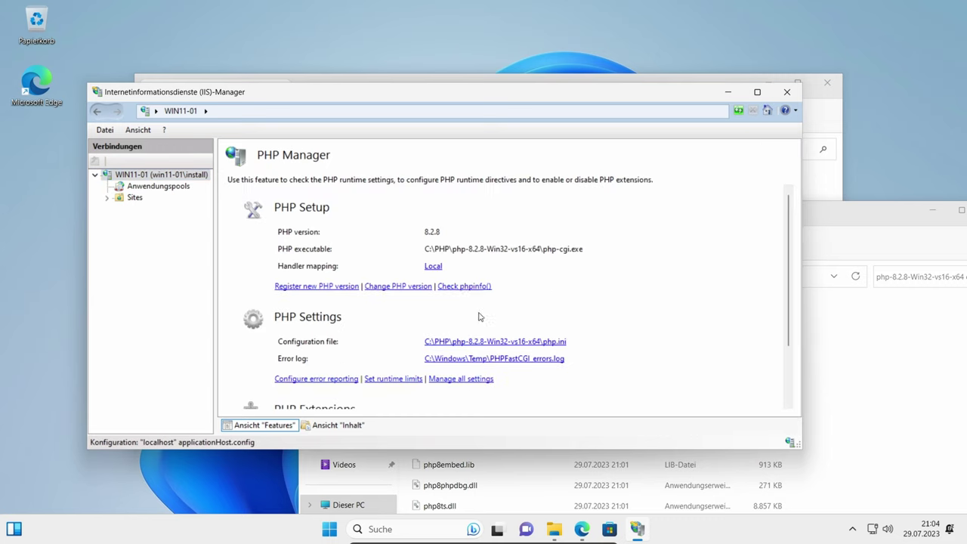
click(312, 290)
click(582, 256)
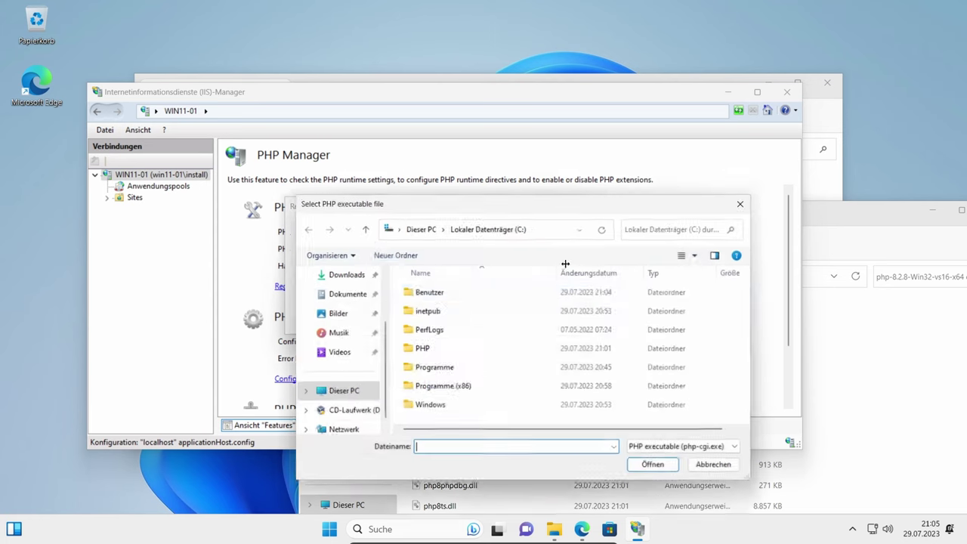
double_click(419, 352)
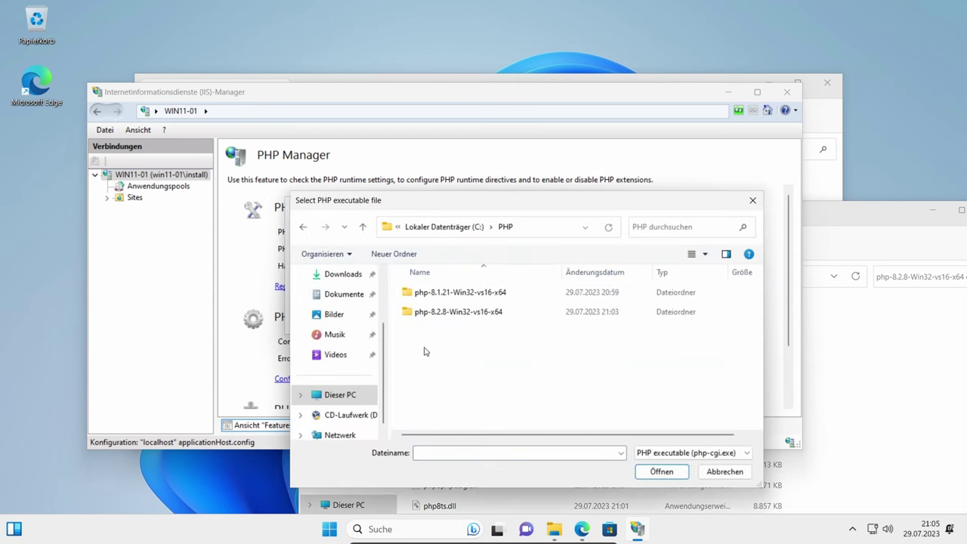
double_click(463, 291)
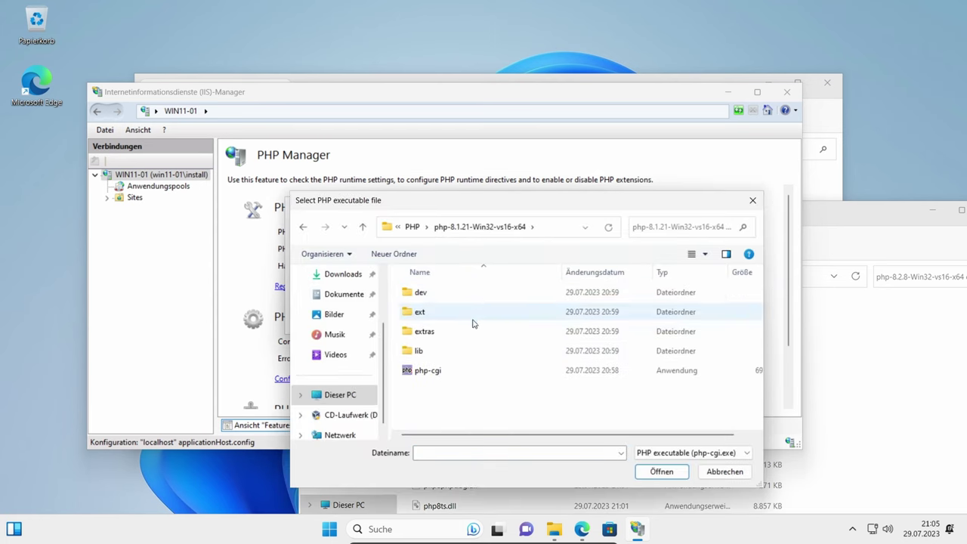
click(431, 371)
click(657, 472)
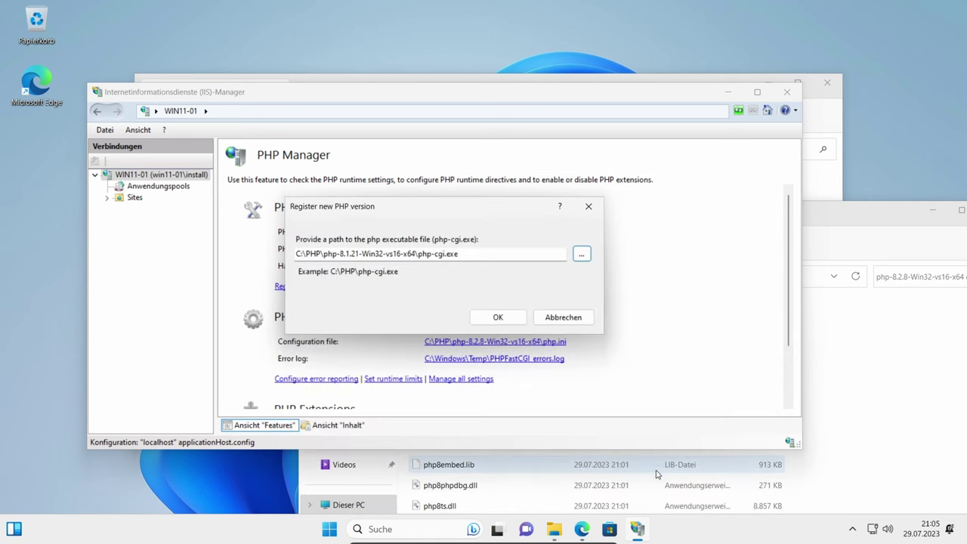
click(513, 317)
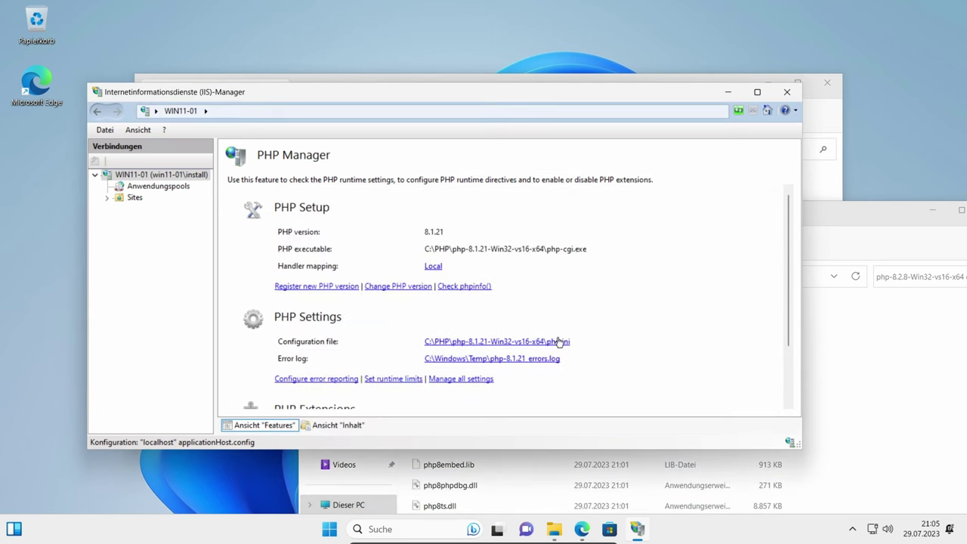
Switch to File Explorer, inspect the php configuration file in C:\PHP\php-8.1.21-Win32-vs16-x64, and minimize the window.
click(848, 389)
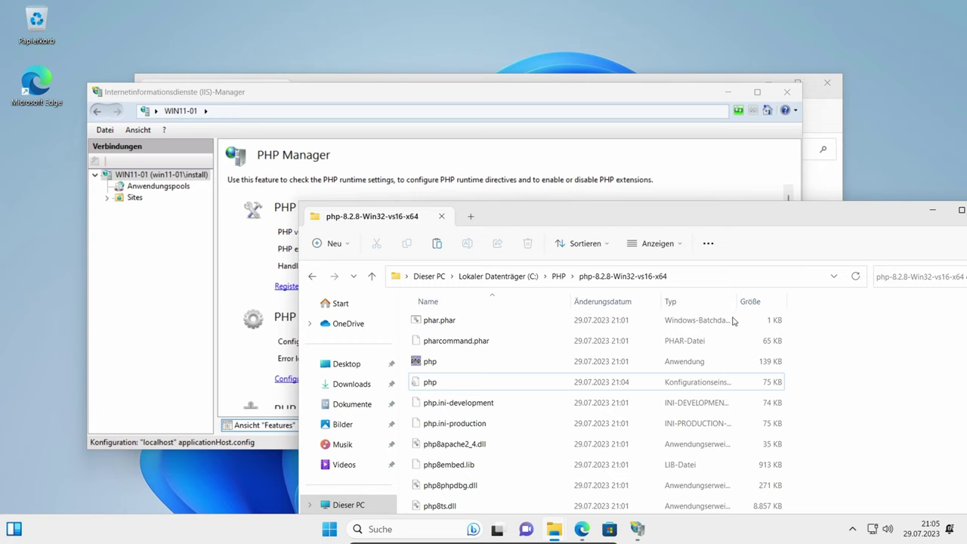
click(557, 276)
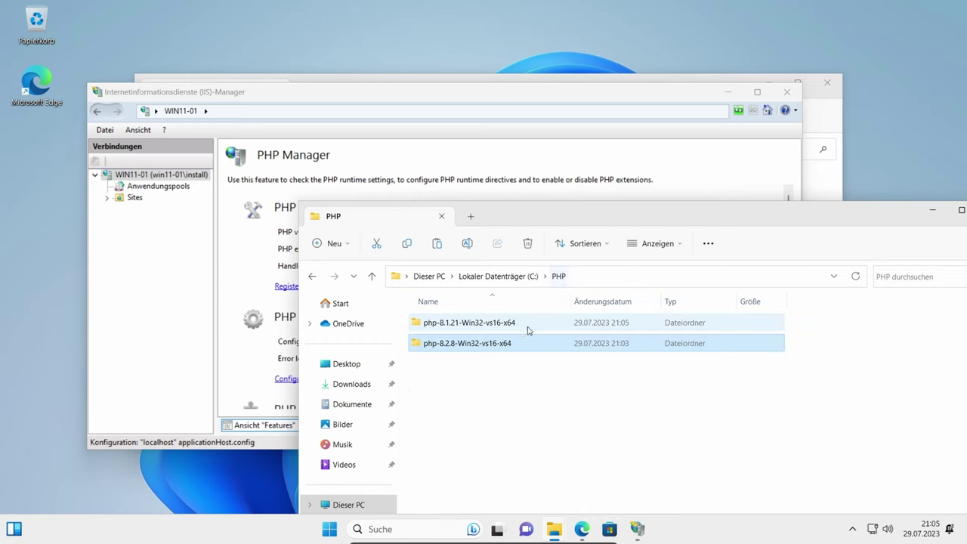
double_click(494, 327)
scroll(535, 373, down, 9)
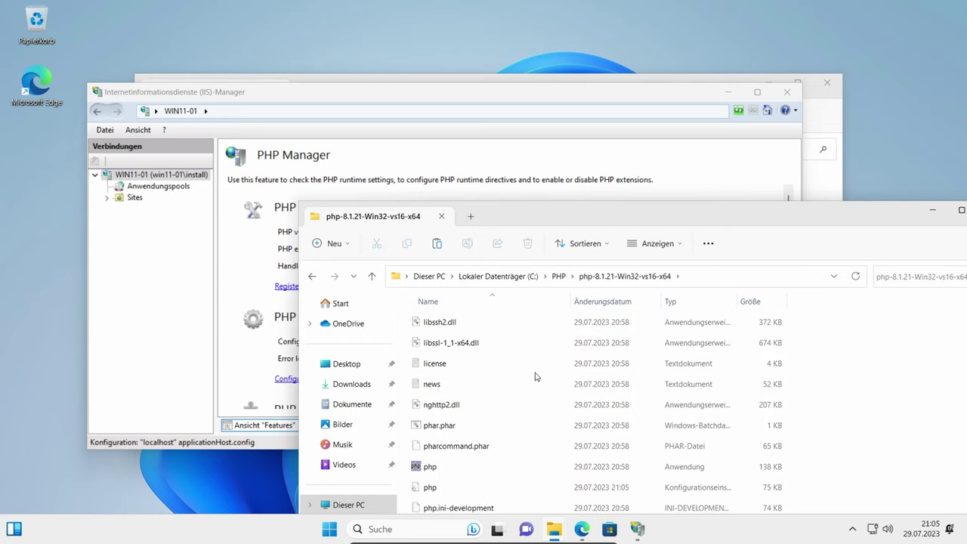
scroll(535, 377, up, 1)
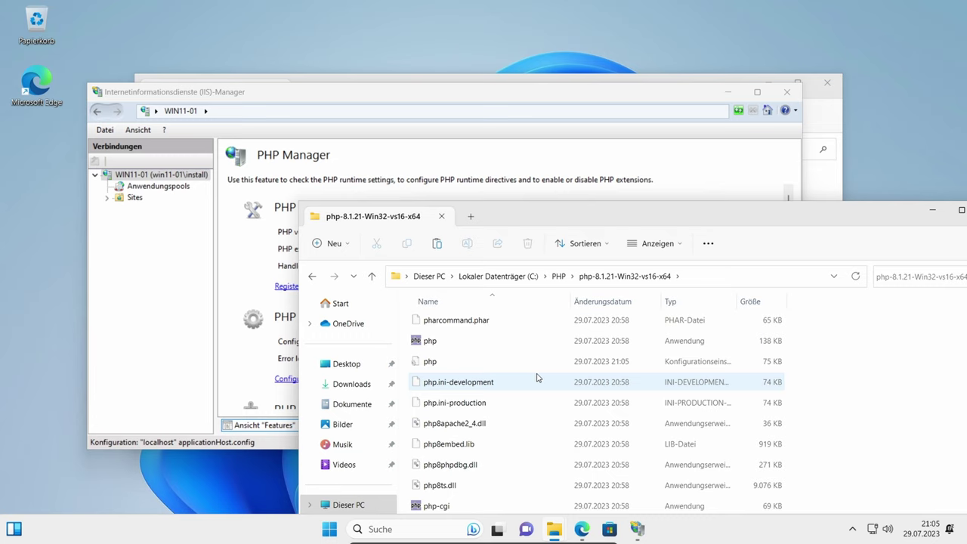
click(443, 363)
click(933, 211)
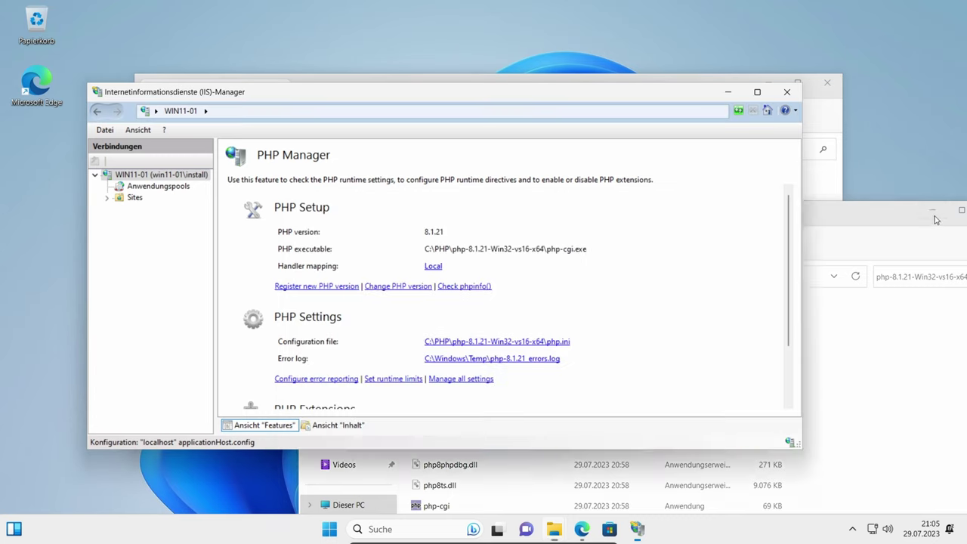
Change the active PHP version in PHP Manager to 8.2.8.
click(382, 287)
click(415, 265)
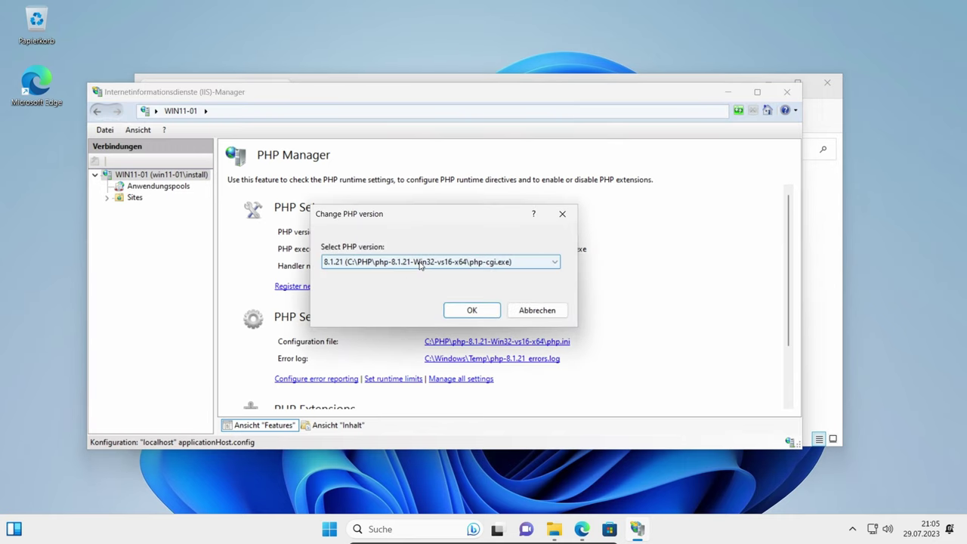
click(409, 282)
click(459, 311)
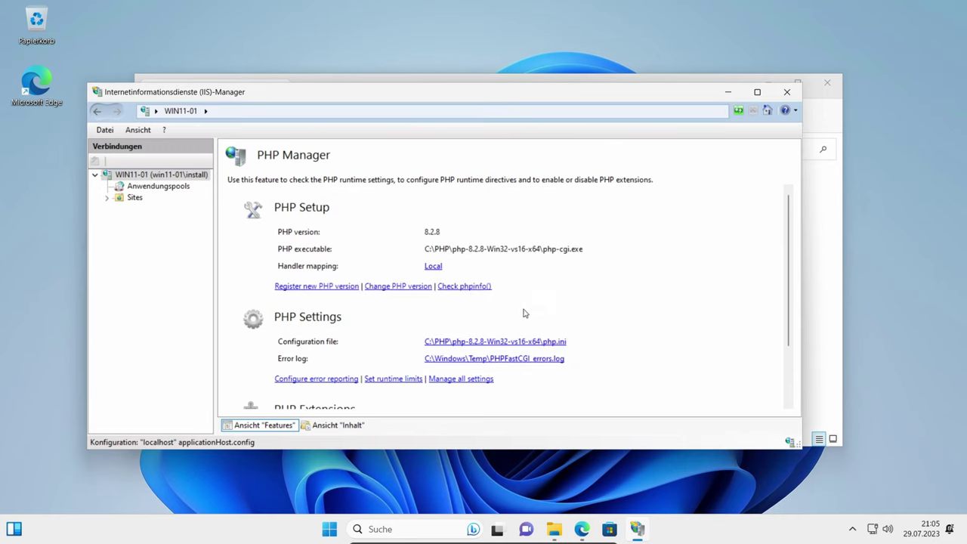
Enable the php_gd.dll extension in the PHP extensions list and disable it again.
scroll(595, 303, down, 3)
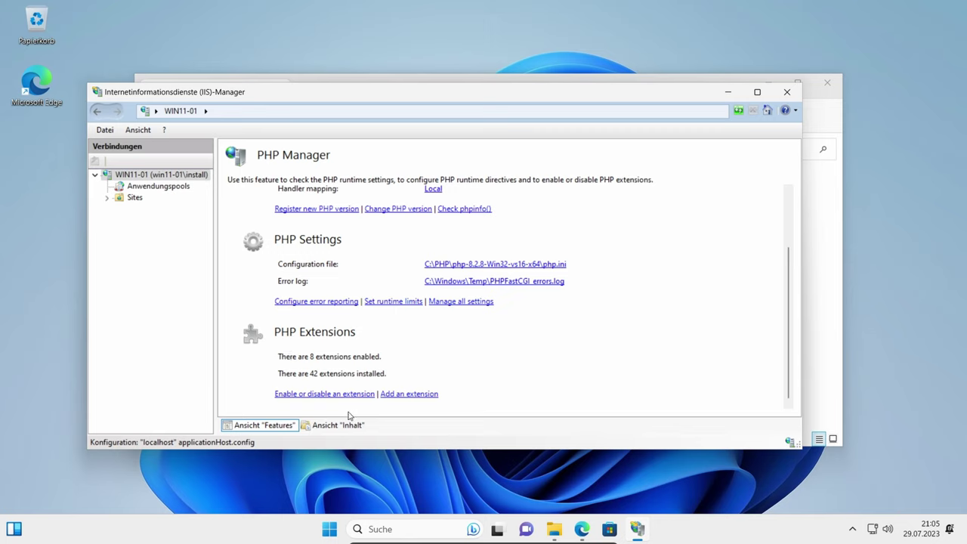
click(347, 394)
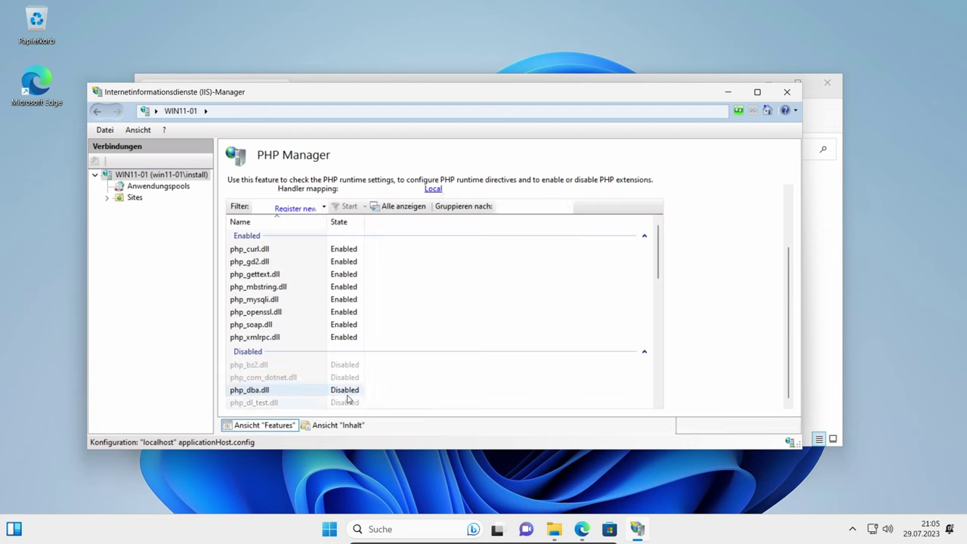
scroll(325, 307, down, 1)
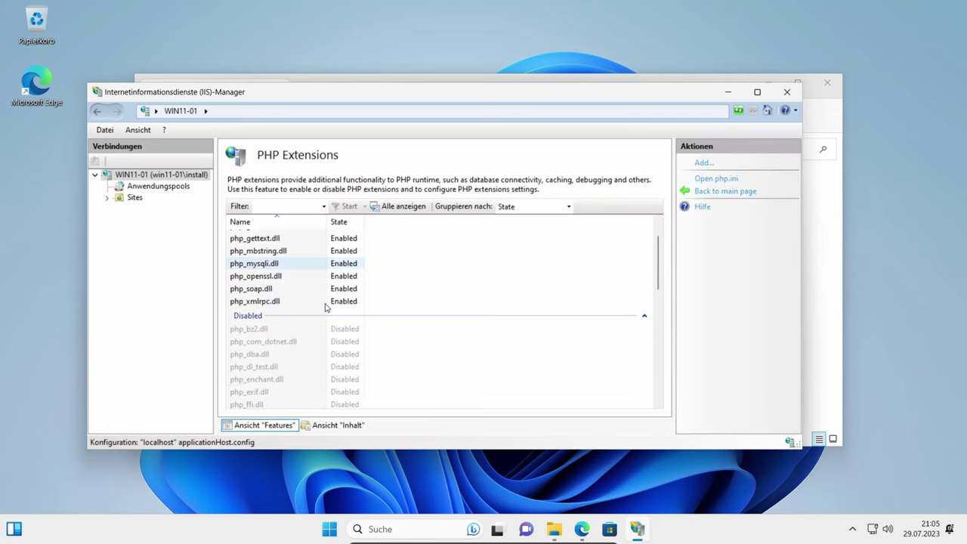
scroll(329, 302, up, 1)
scroll(308, 321, down, 5)
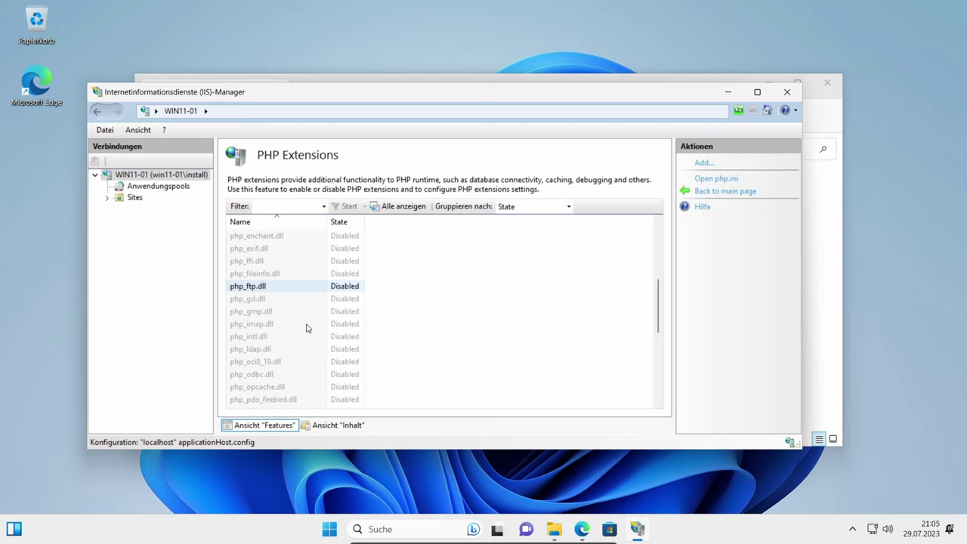
click(263, 300)
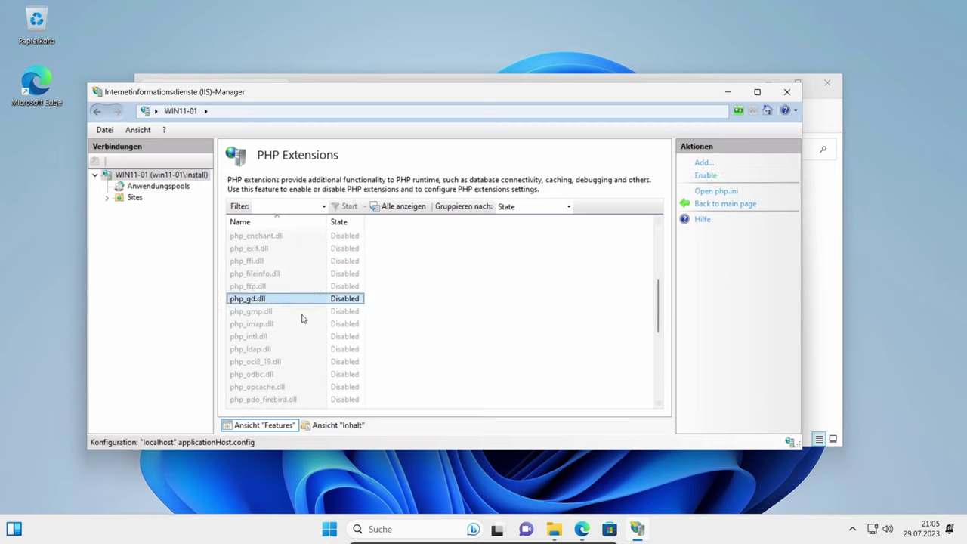
click(707, 176)
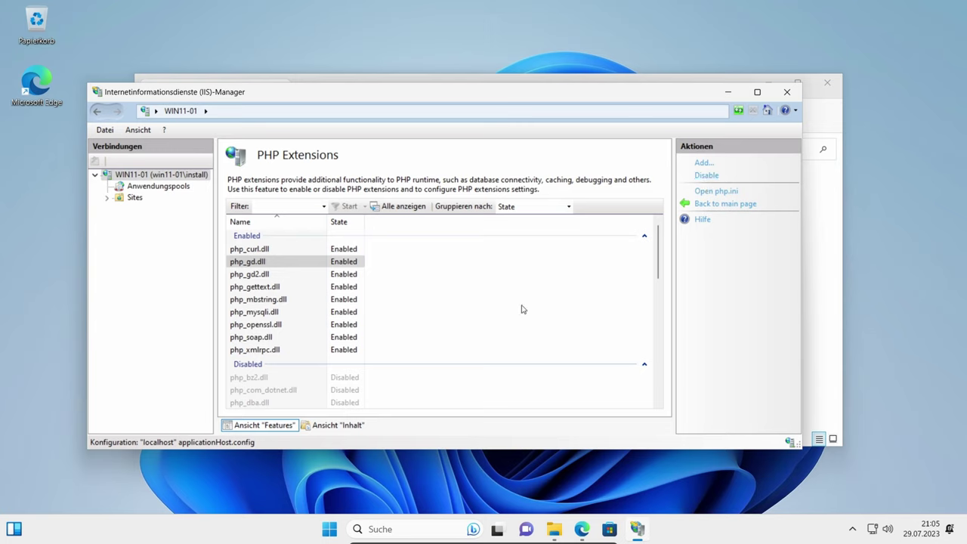
click(346, 262)
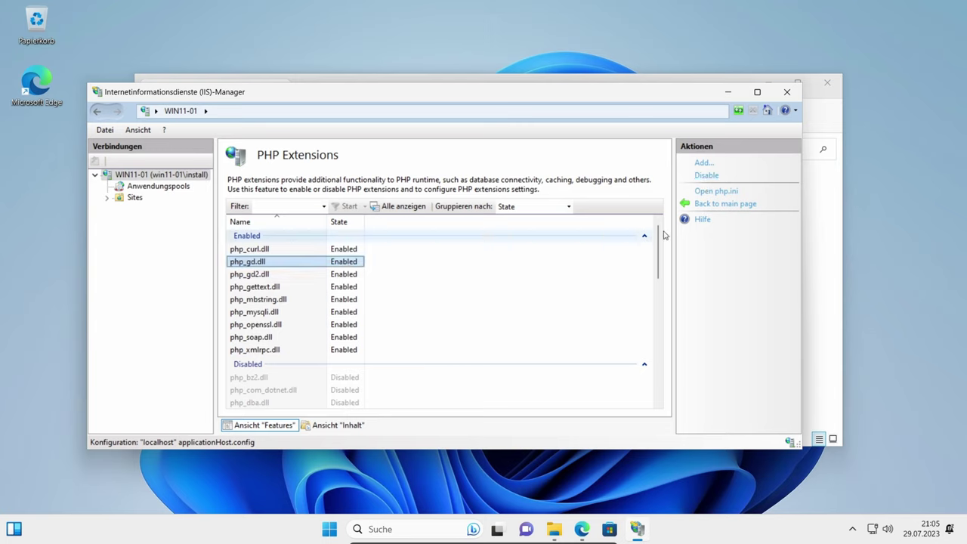
click(710, 177)
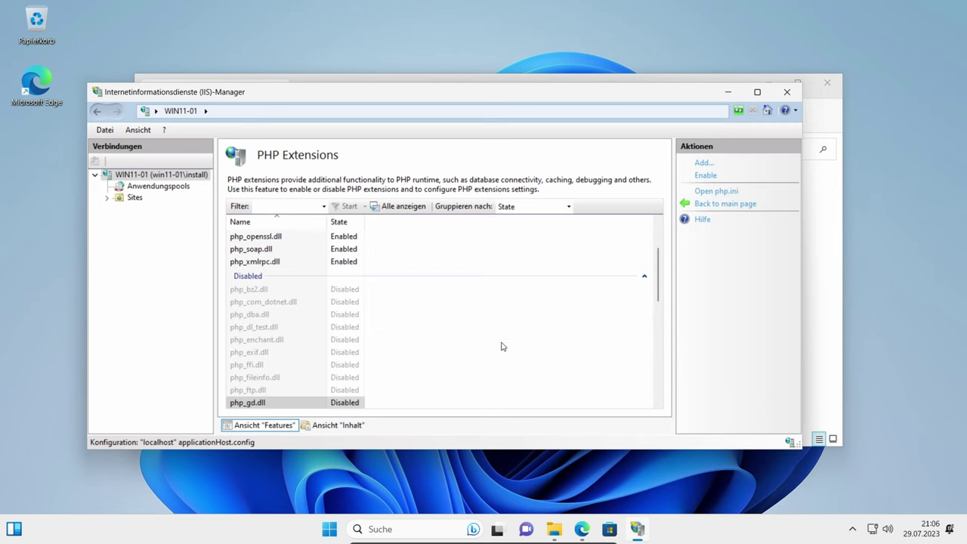
Return to the WIN11-01 server home page and expand its Sites node.
click(155, 176)
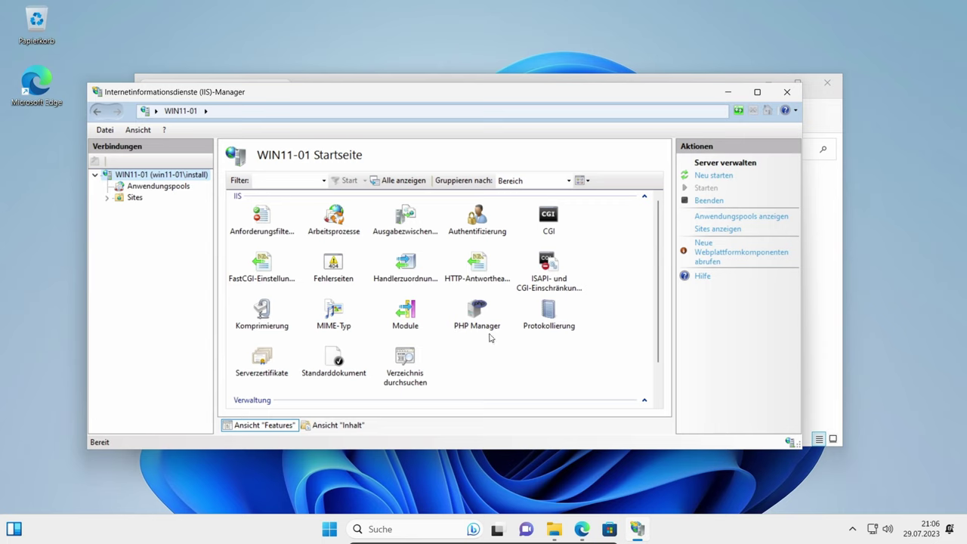
click(107, 199)
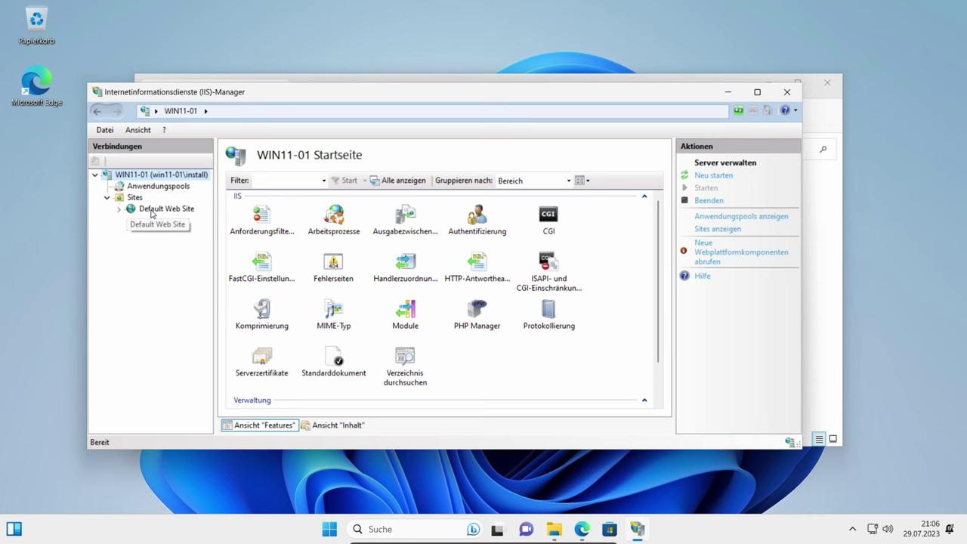
Switch to File Explorer and create a folder named web directly on the C: drive.
mouse_move(556, 530)
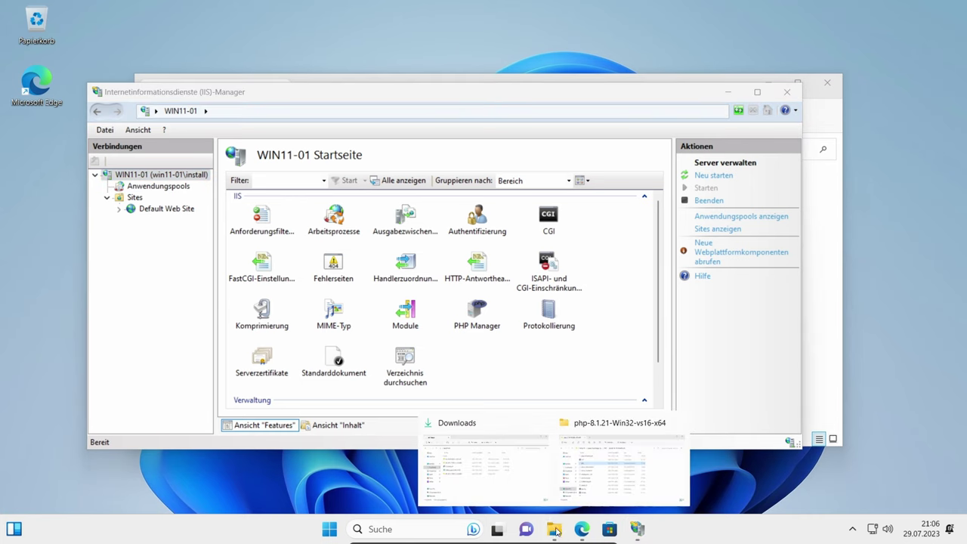
click(561, 491)
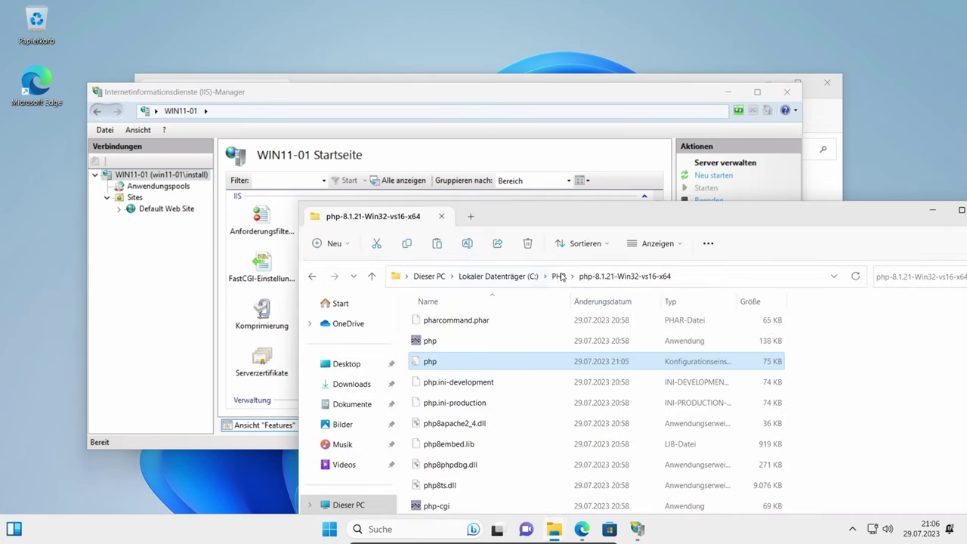
click(519, 277)
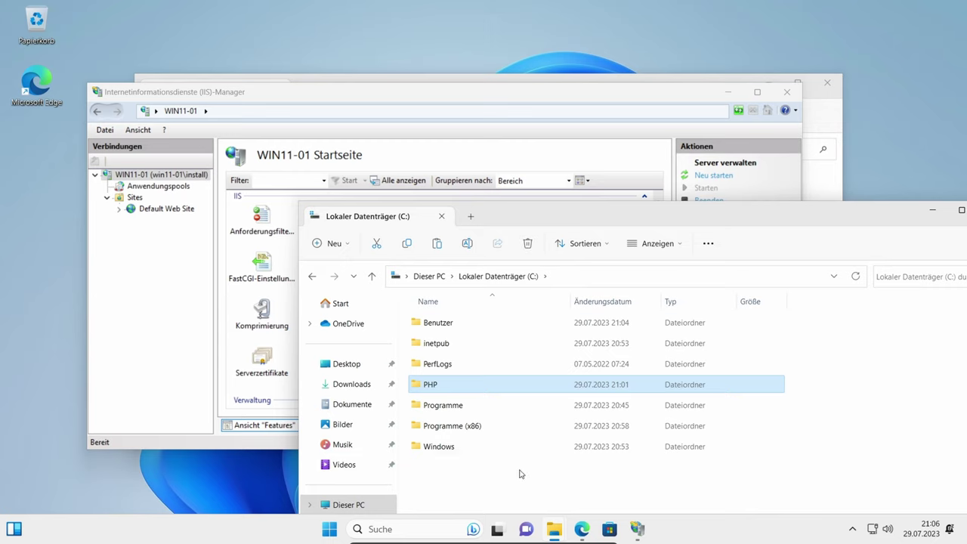
right_click(435, 493)
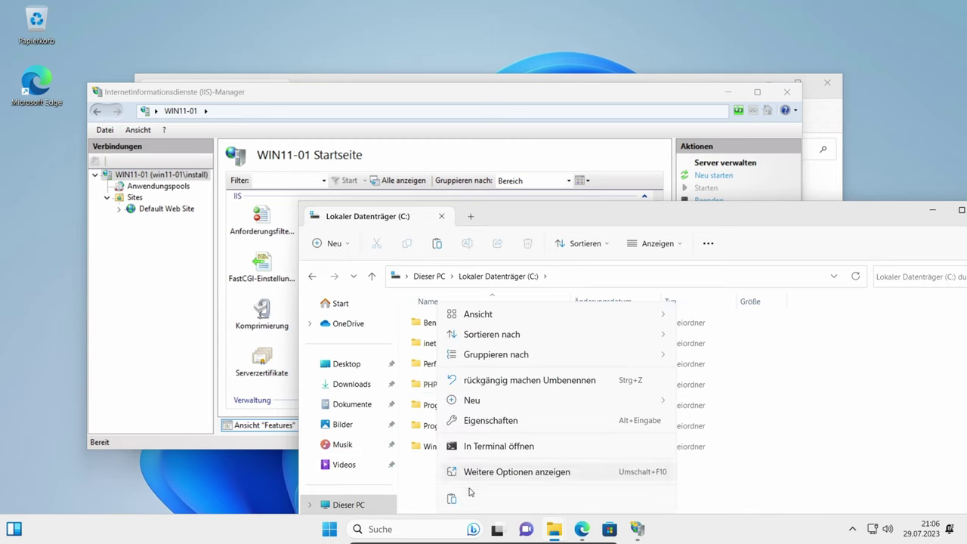
mouse_move(555, 400)
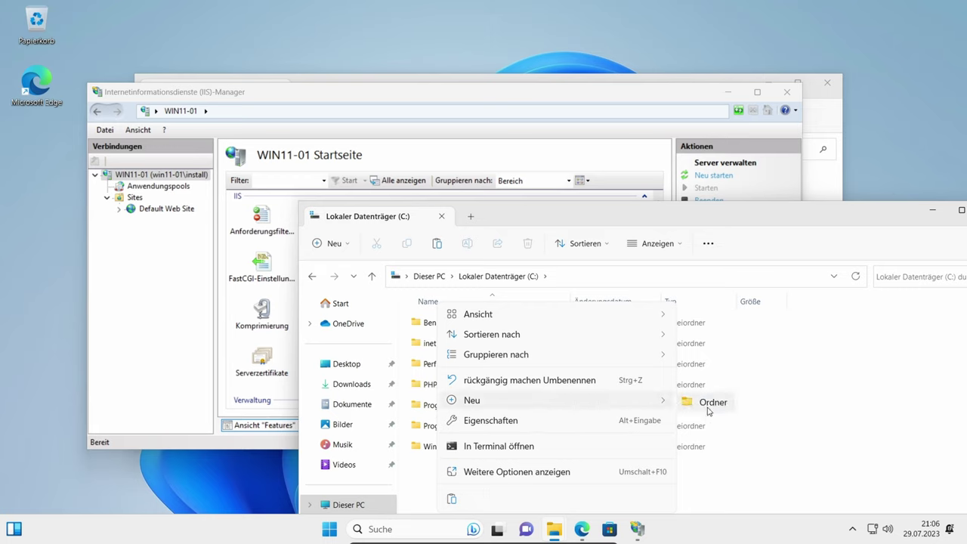
click(708, 406)
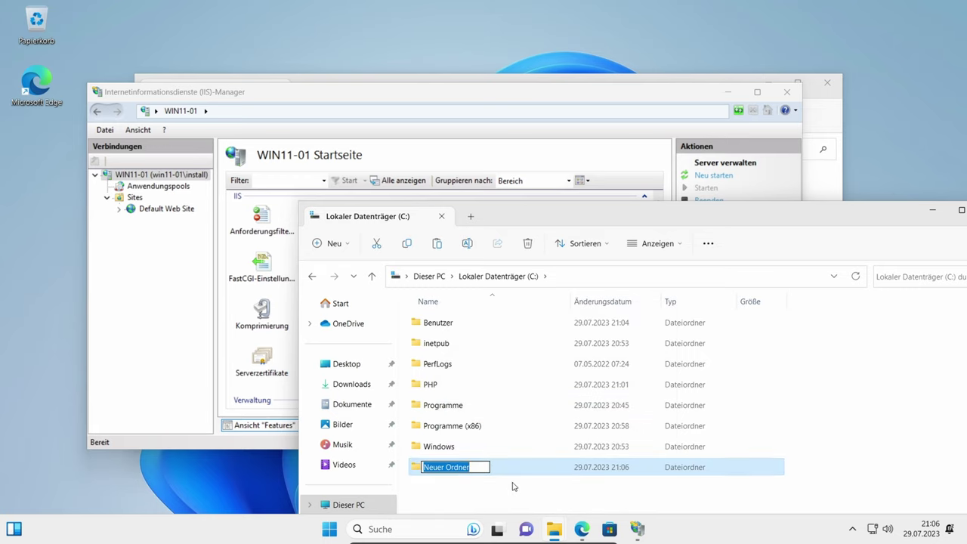
text(web)
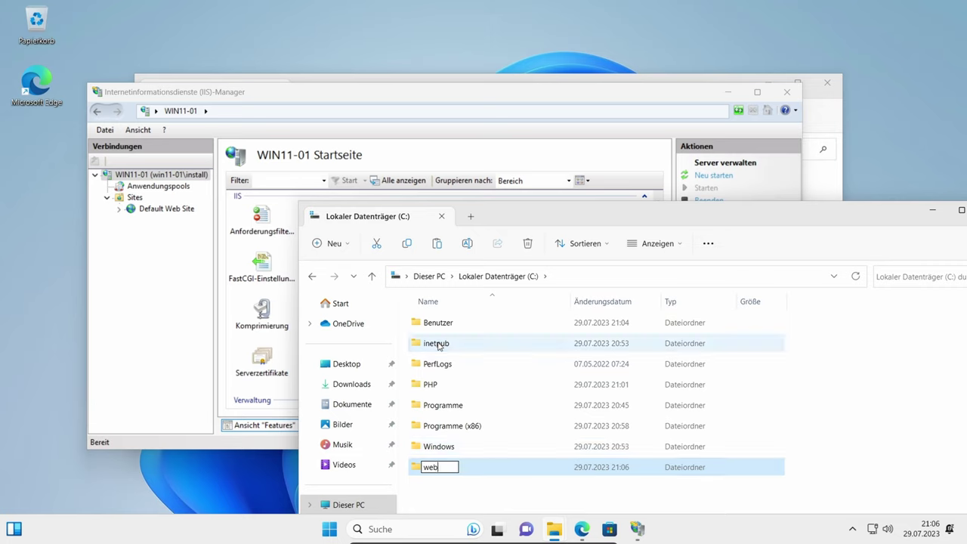
click(438, 345)
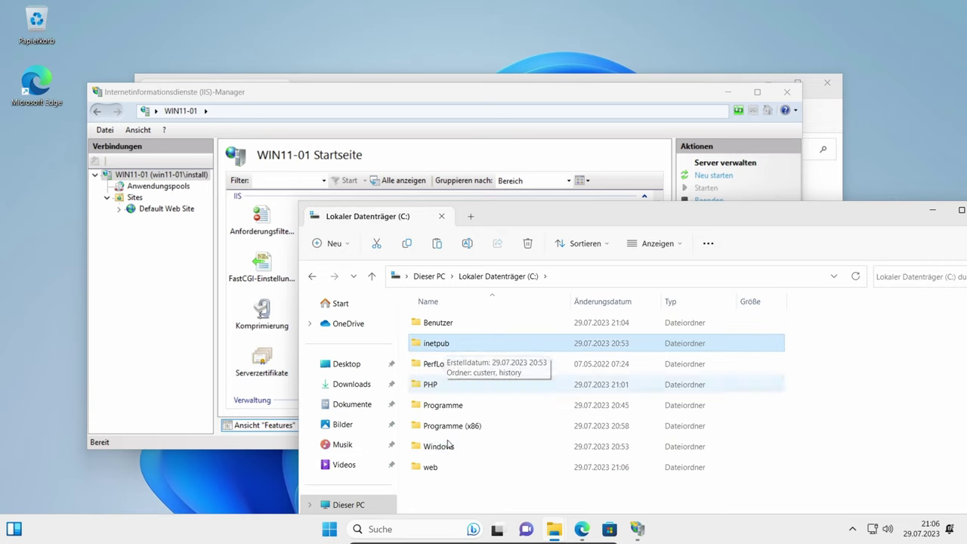
Open the web folder and create a subfolder named test1 inside it.
click(443, 470)
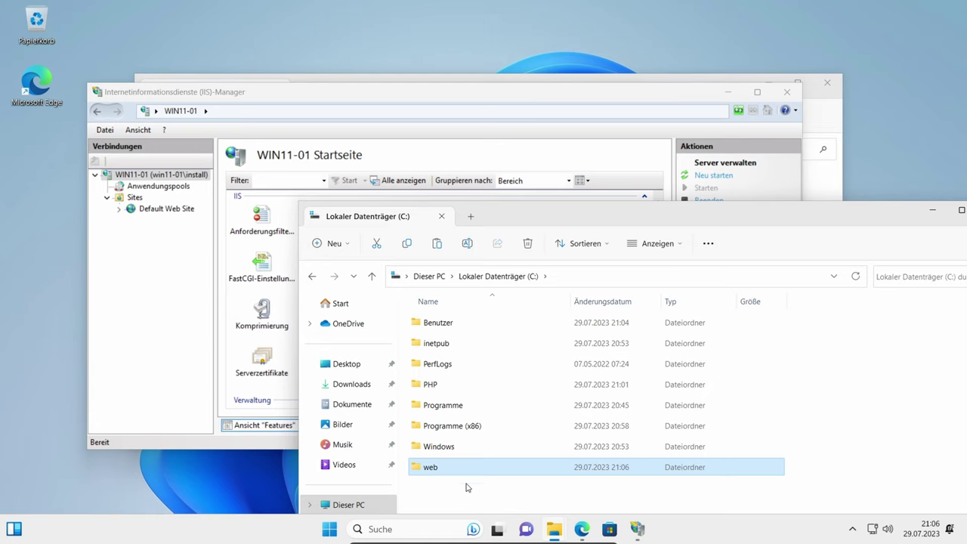
double_click(432, 469)
right_click(474, 358)
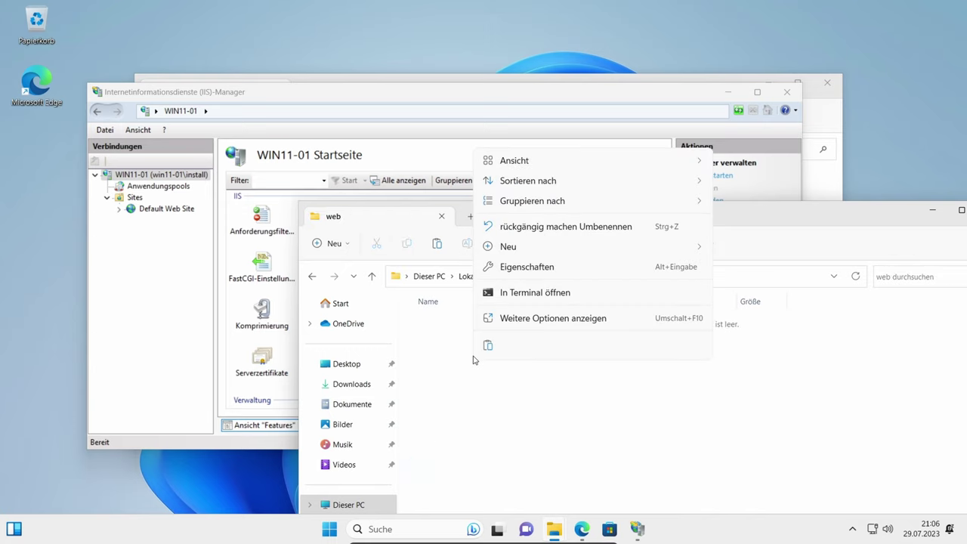
mouse_move(533, 248)
click(746, 249)
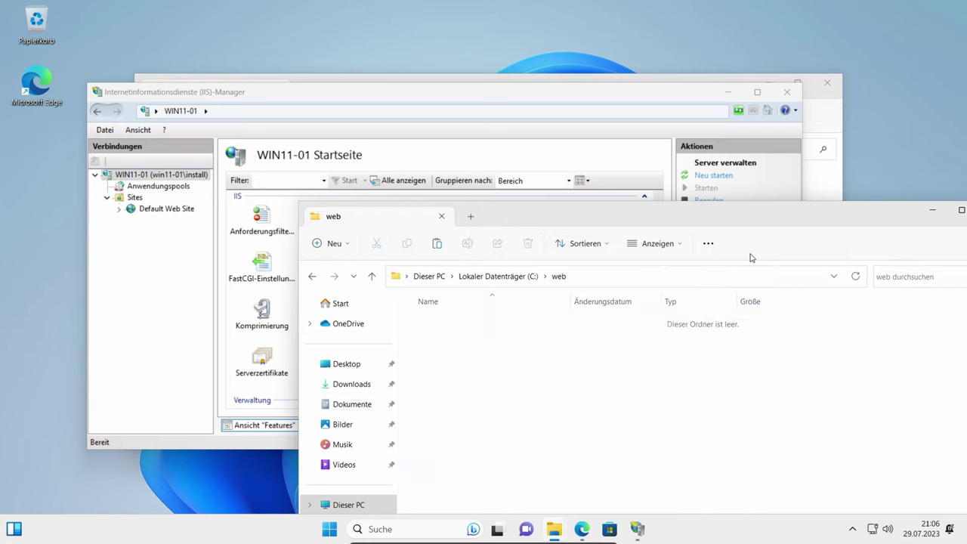
text(test1)
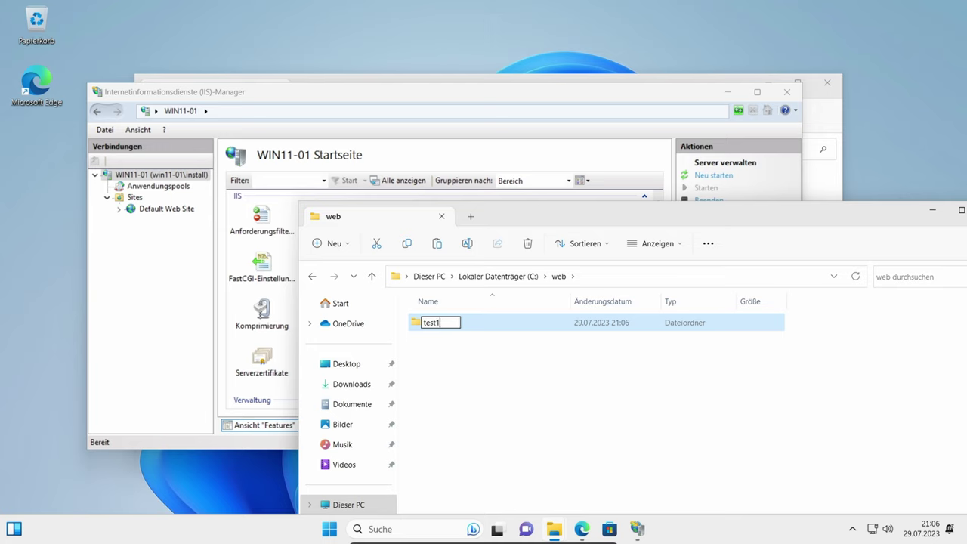
click(457, 394)
Create a second subfolder named test2 in the web folder.
right_click(433, 390)
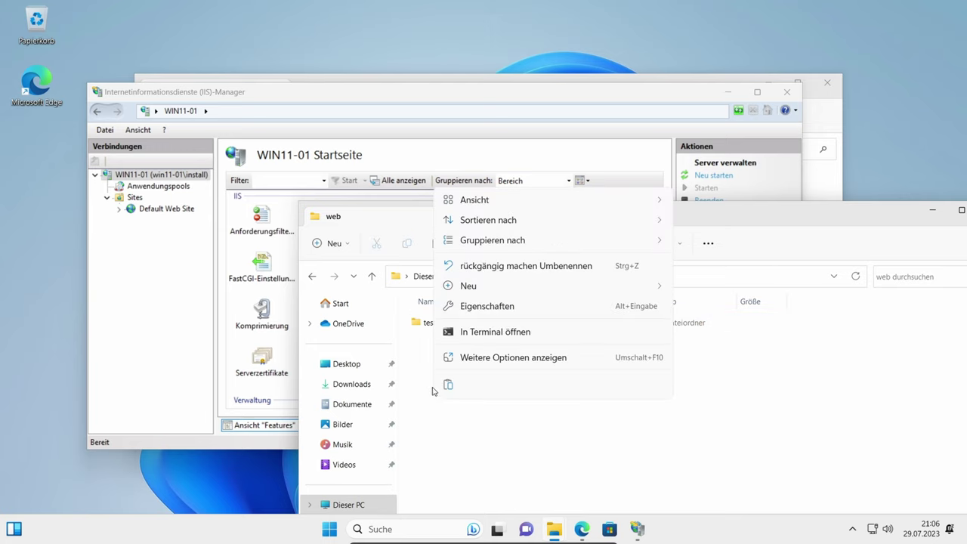
mouse_move(544, 284)
click(713, 290)
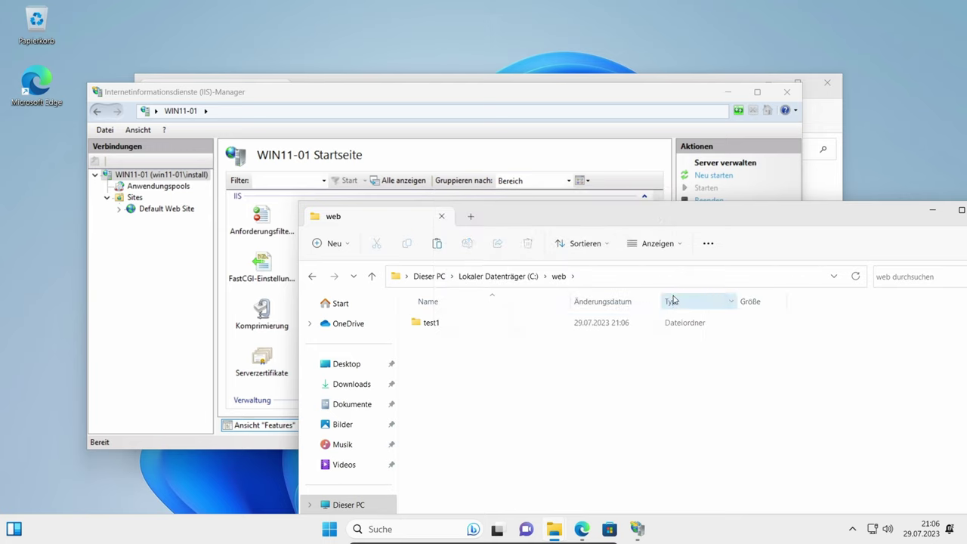
text(test2)
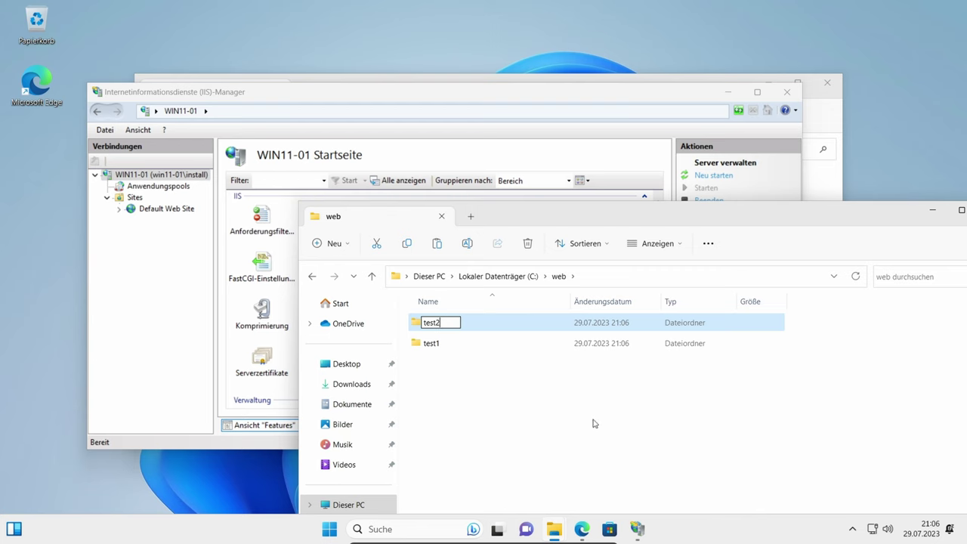
click(510, 447)
Switch to IIS Manager and add a virtual directory to Default Web Site with alias test1 and physical path C:\web\test1.
click(155, 210)
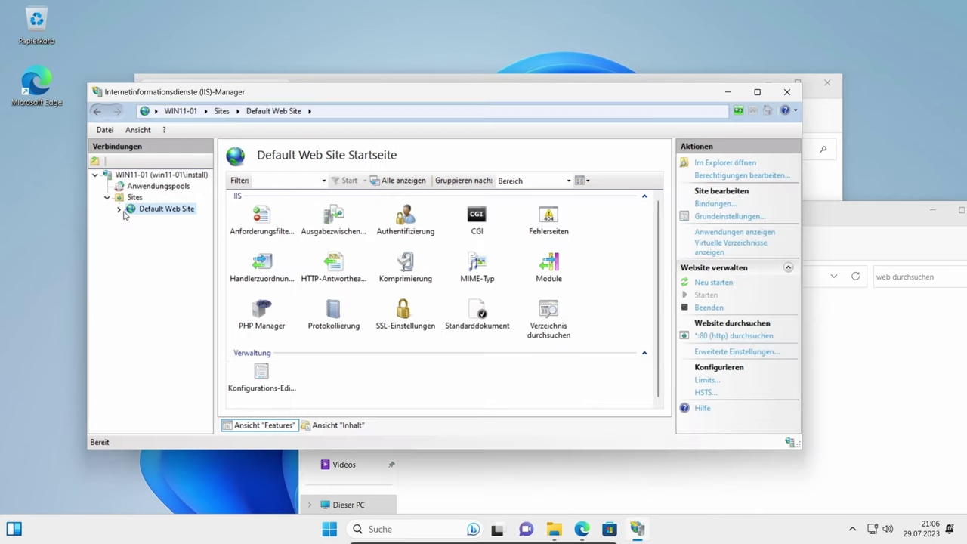
right_click(170, 216)
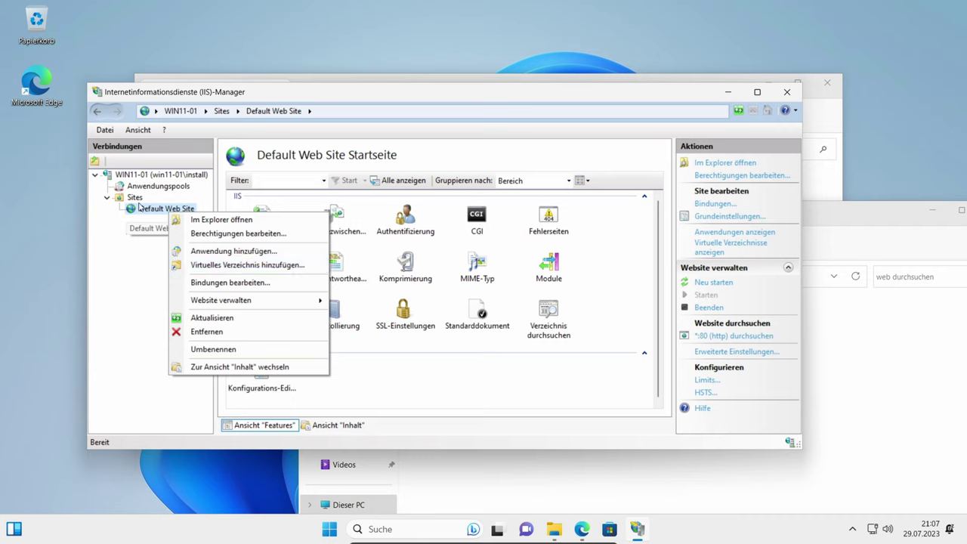
click(215, 268)
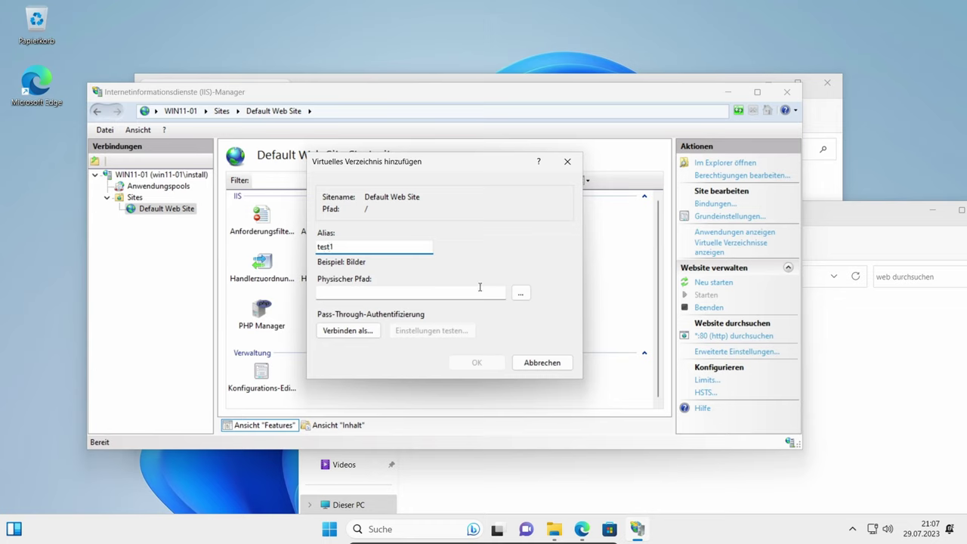
click(521, 293)
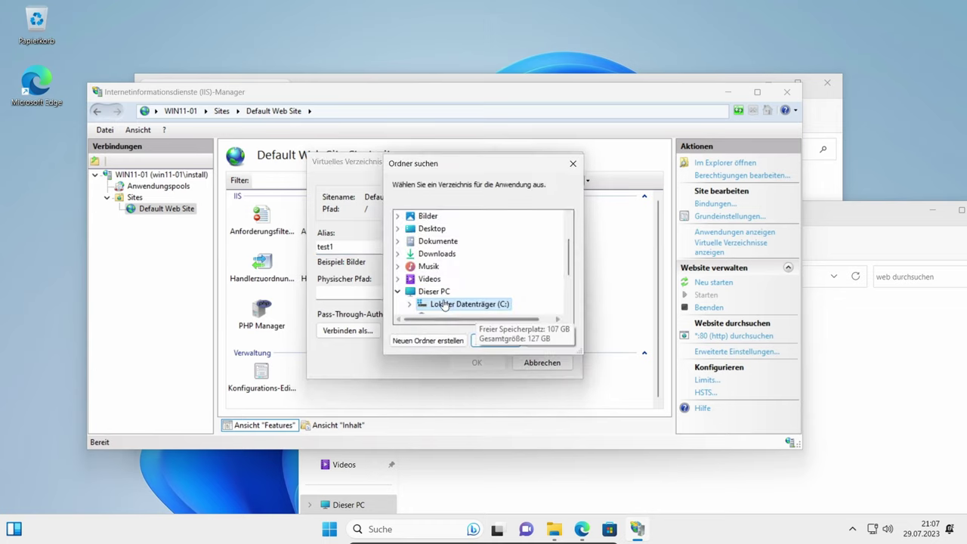
double_click(450, 305)
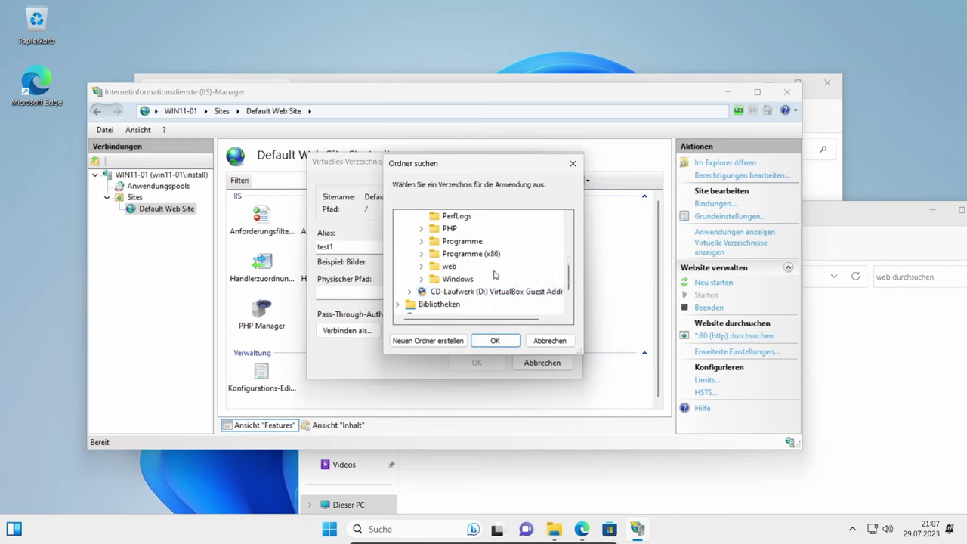
click(422, 266)
click(461, 279)
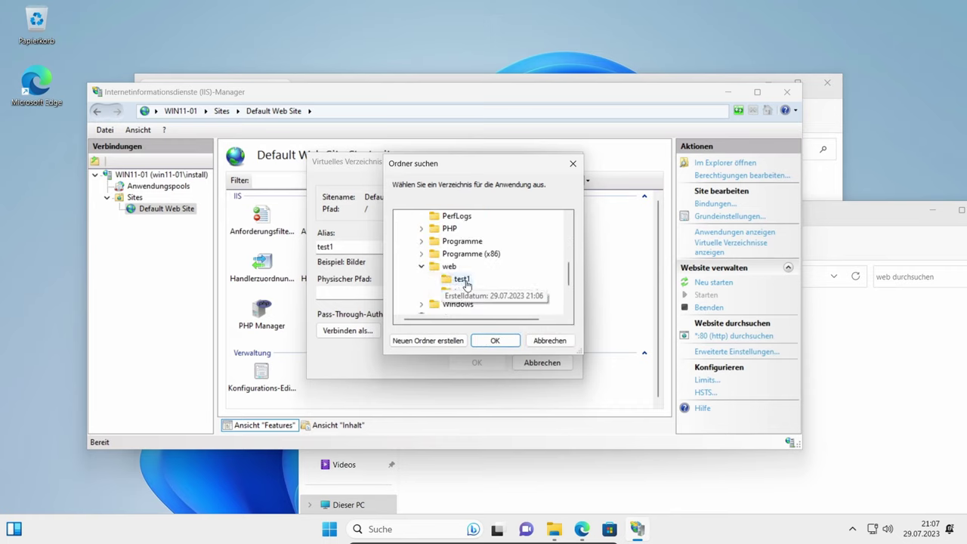
click(495, 341)
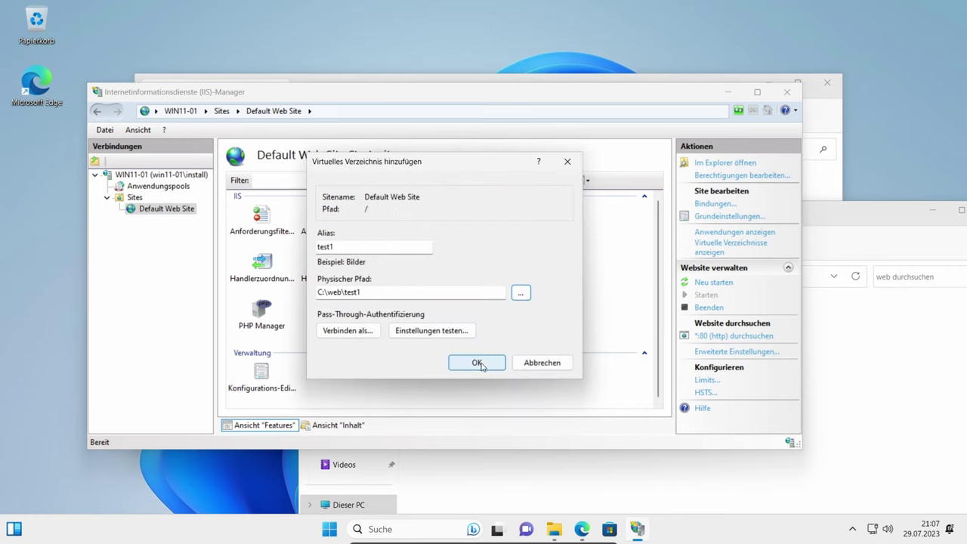
click(476, 362)
right_click(180, 212)
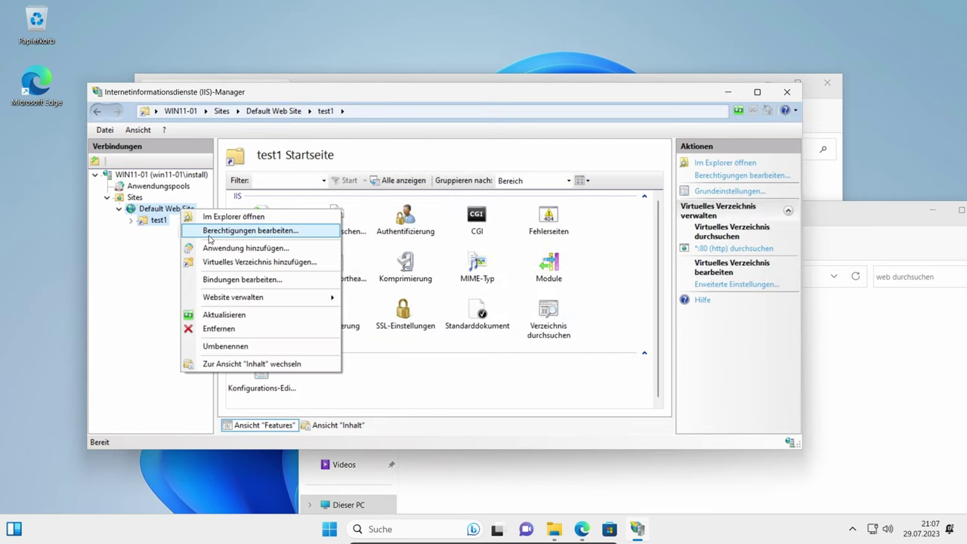
click(243, 247)
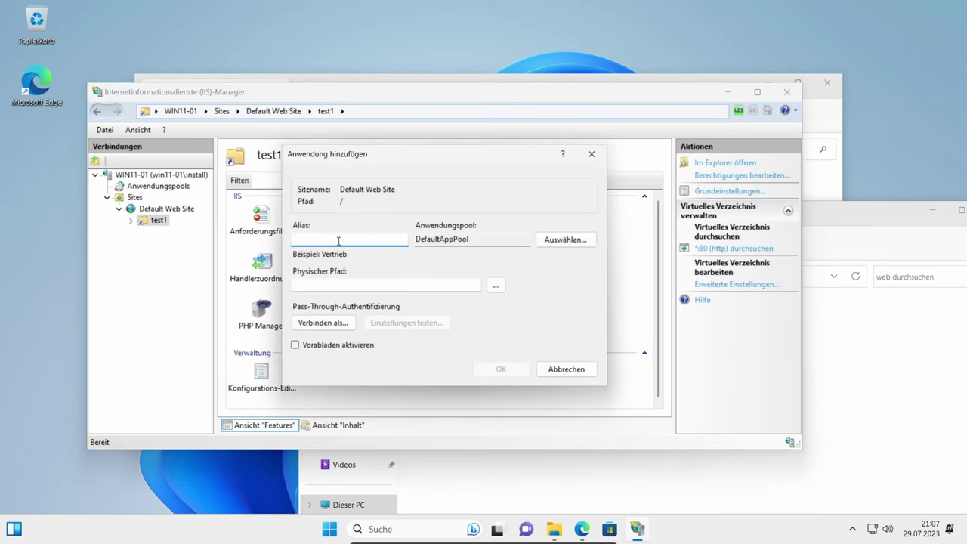
click(591, 154)
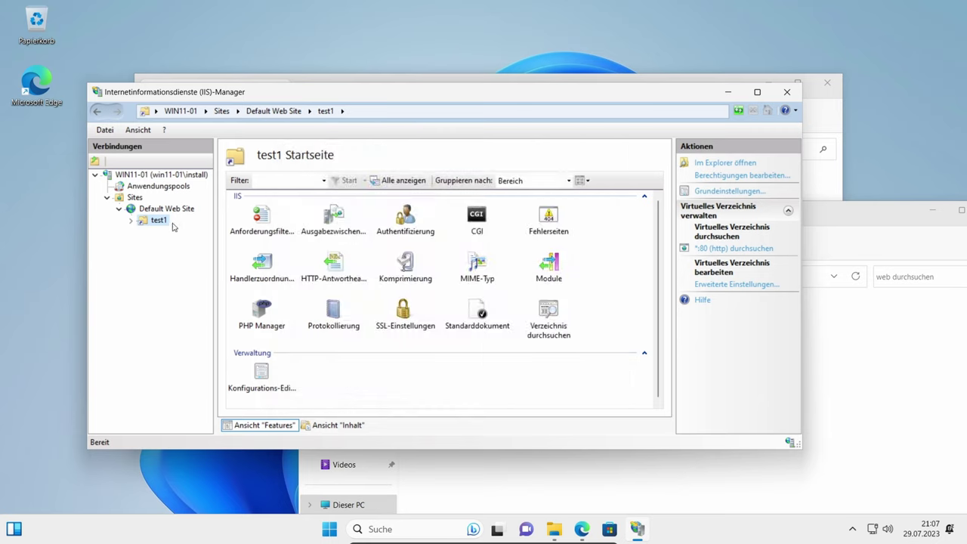
Add another virtual directory to Default Web Site with alias test2 and physical path C:\web\test2.
right_click(174, 214)
click(200, 261)
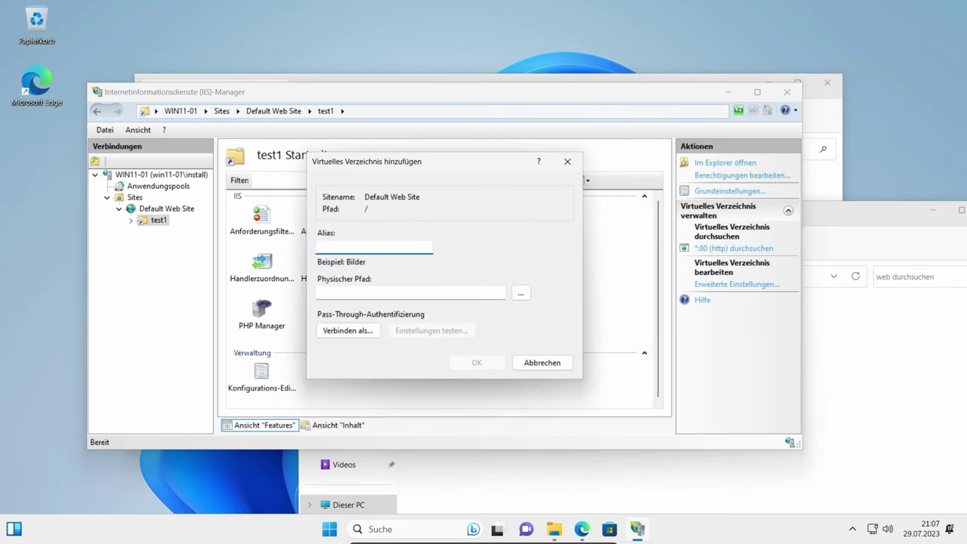
click(520, 292)
click(417, 305)
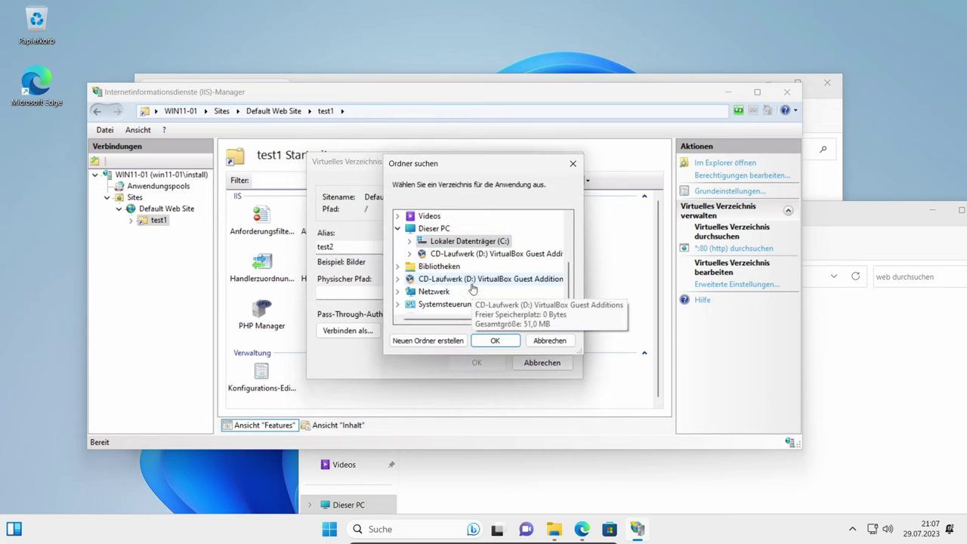
click(410, 240)
scroll(469, 303, down, 1)
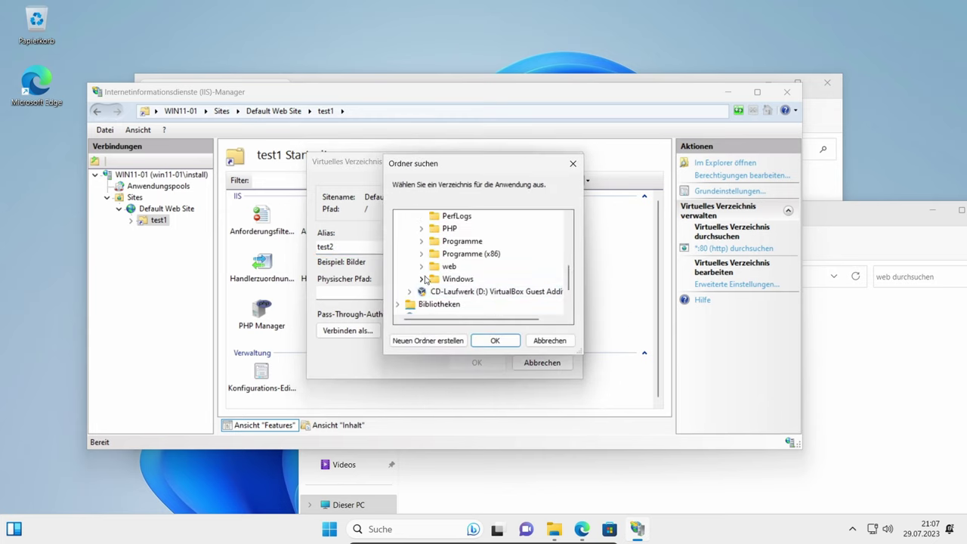
click(421, 265)
click(460, 291)
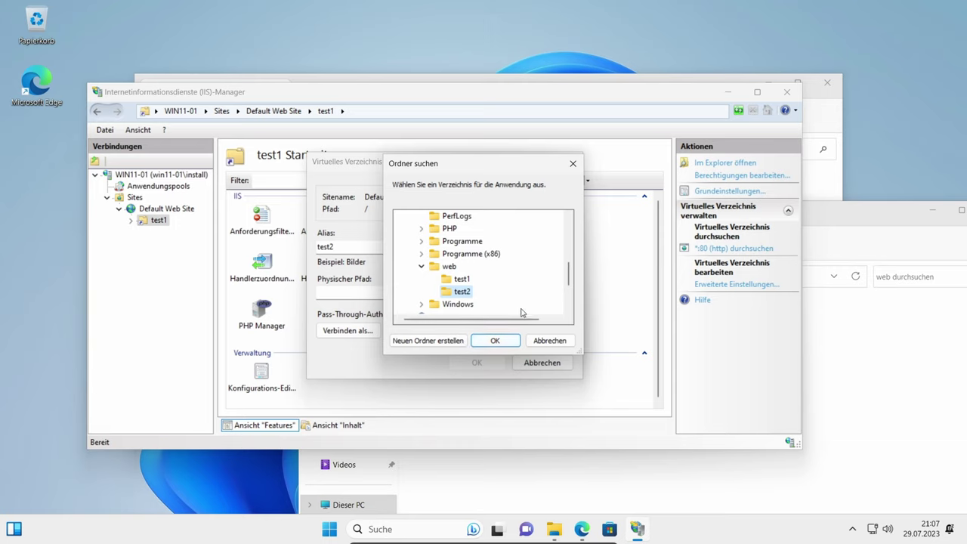
click(510, 348)
click(494, 363)
Open PHP Manager for the test1 virtual directory and check its PHP setup.
click(163, 222)
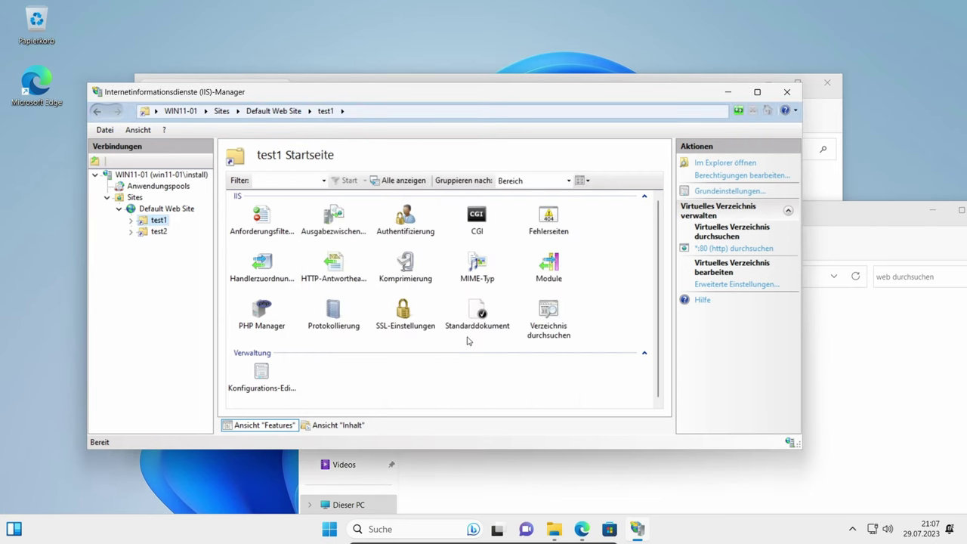
click(273, 312)
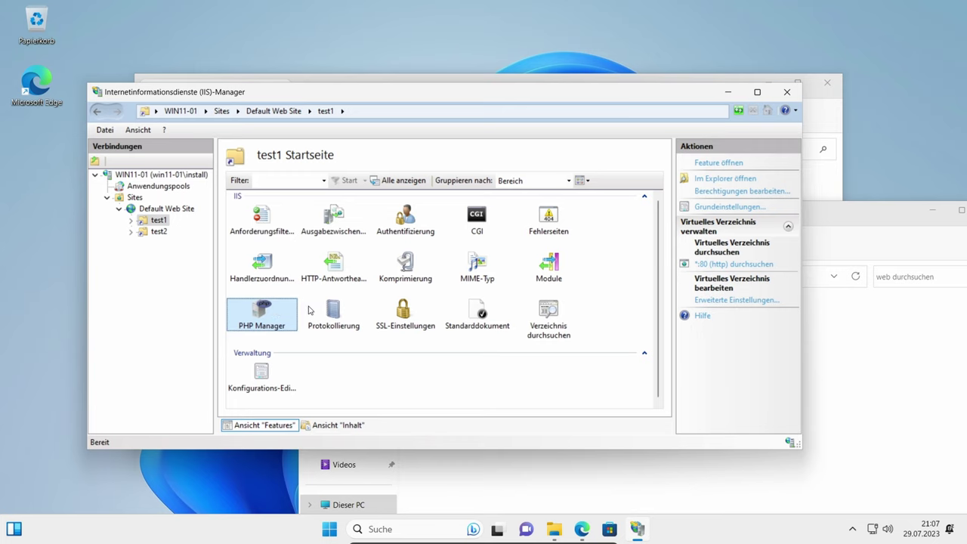
double_click(266, 316)
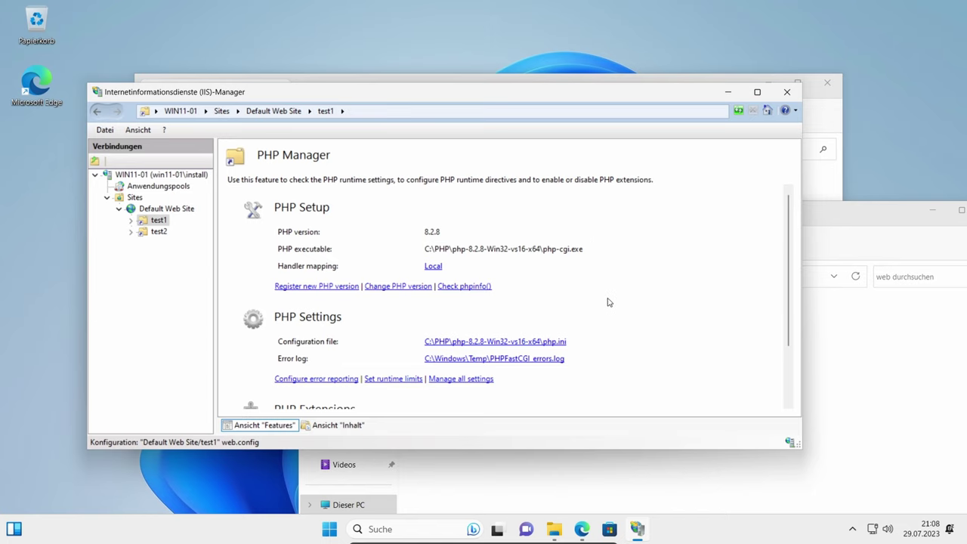
Change the PHP version of the test2 virtual directory to 8.1.21 in PHP Manager.
click(159, 232)
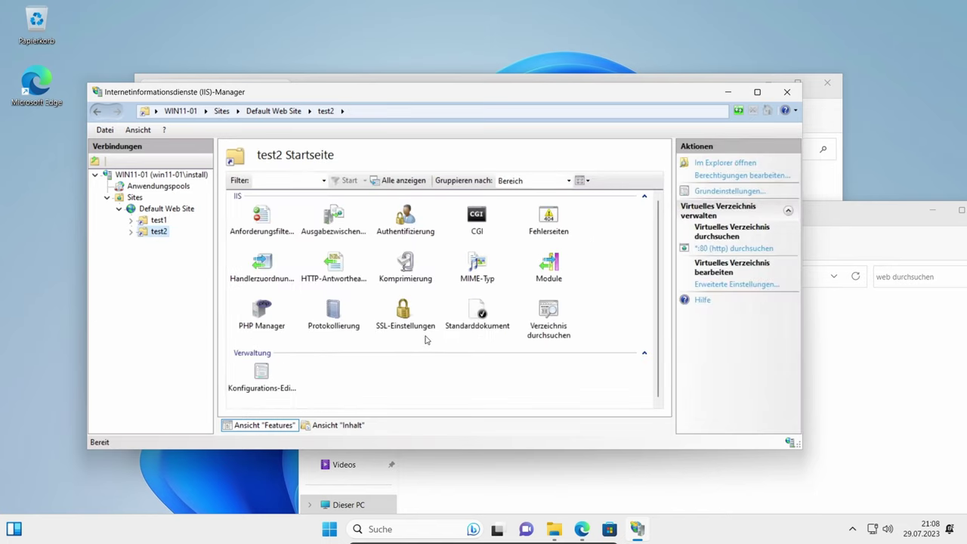
double_click(261, 310)
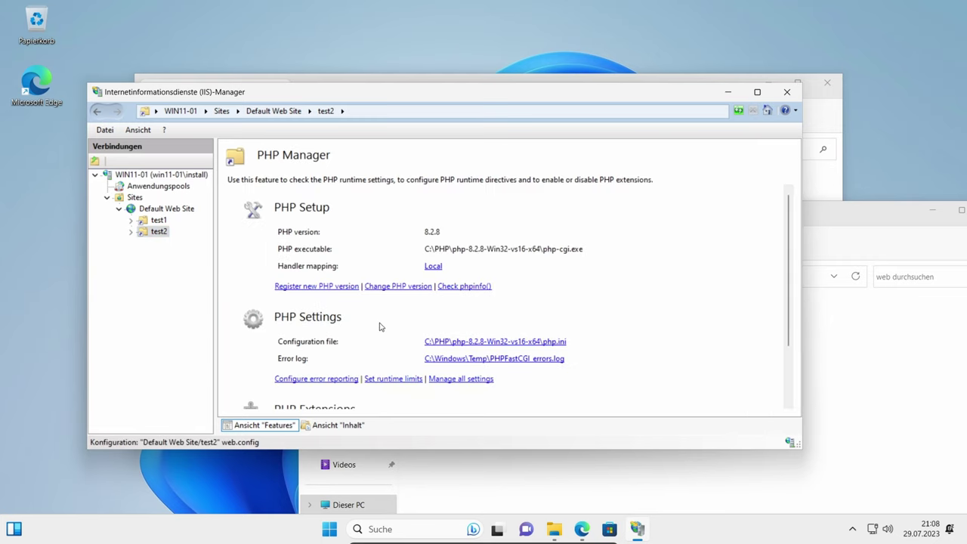
click(398, 286)
click(396, 263)
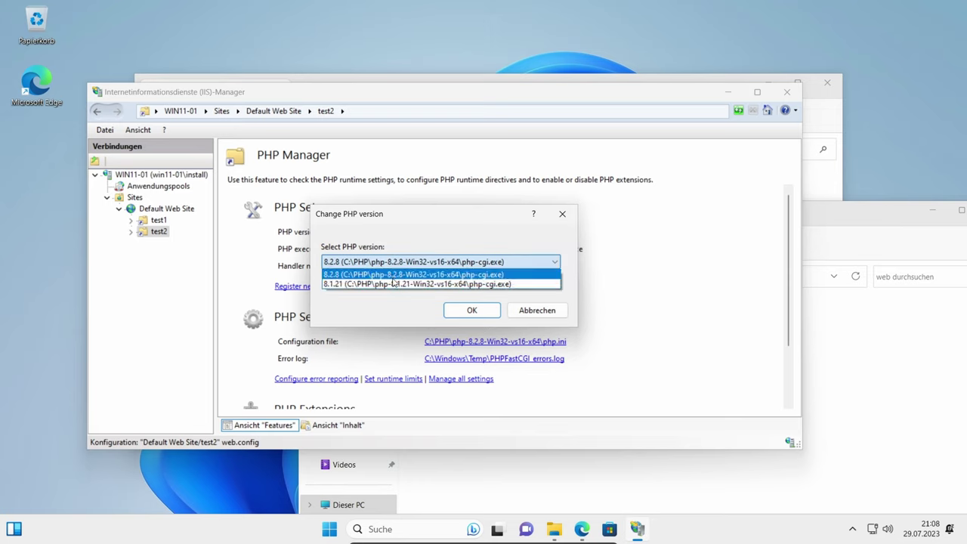
click(392, 284)
click(463, 313)
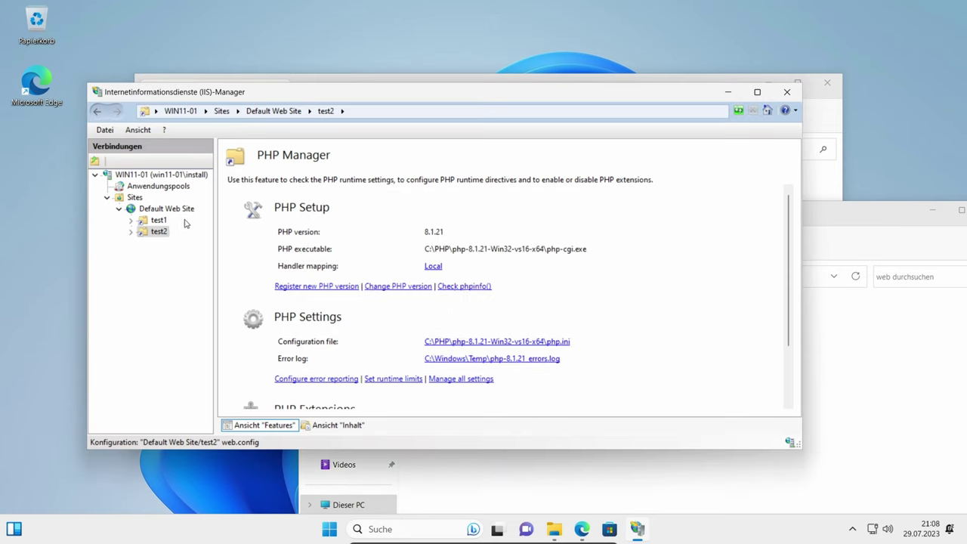
Compare the PHP versions assigned to the test1 and test2 virtual directories in PHP Manager.
click(156, 220)
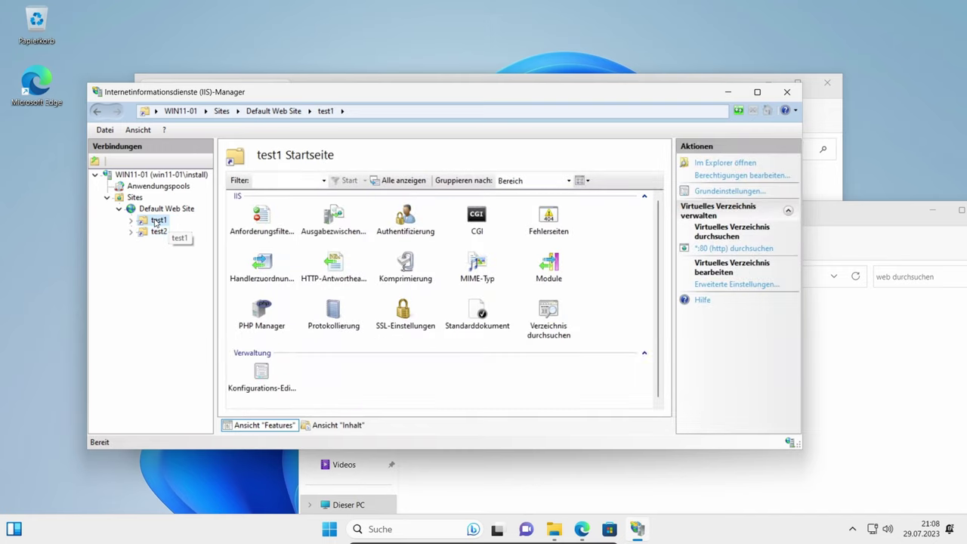
double_click(262, 309)
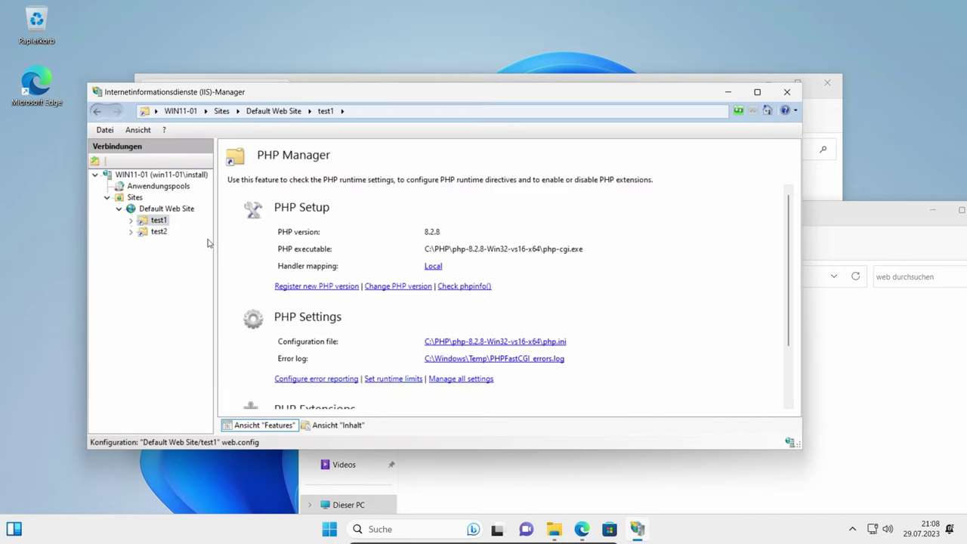
click(159, 231)
double_click(260, 310)
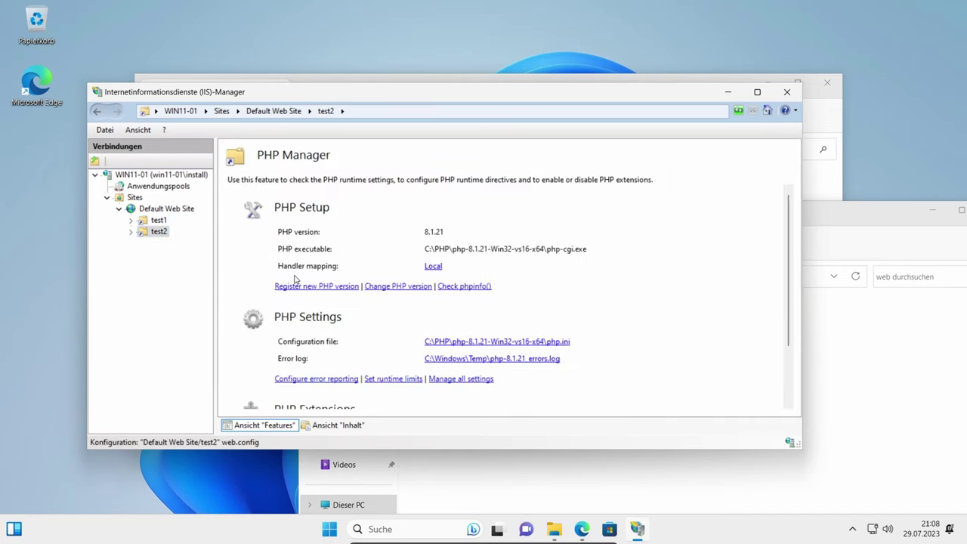
Switch to File Explorer, minimize IIS Manager, and create a new text document in the web folder's test1 subfolder.
click(823, 353)
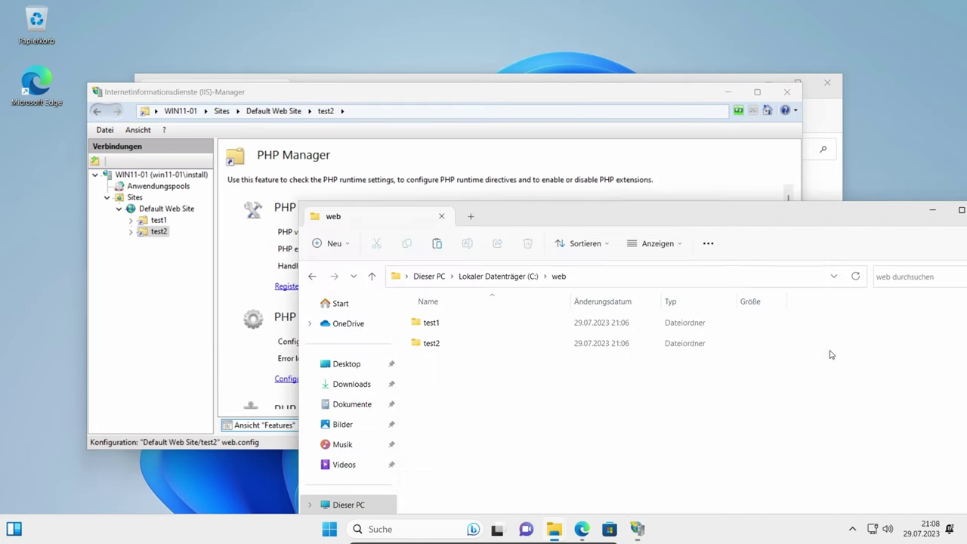
drag(664, 214, 467, 177)
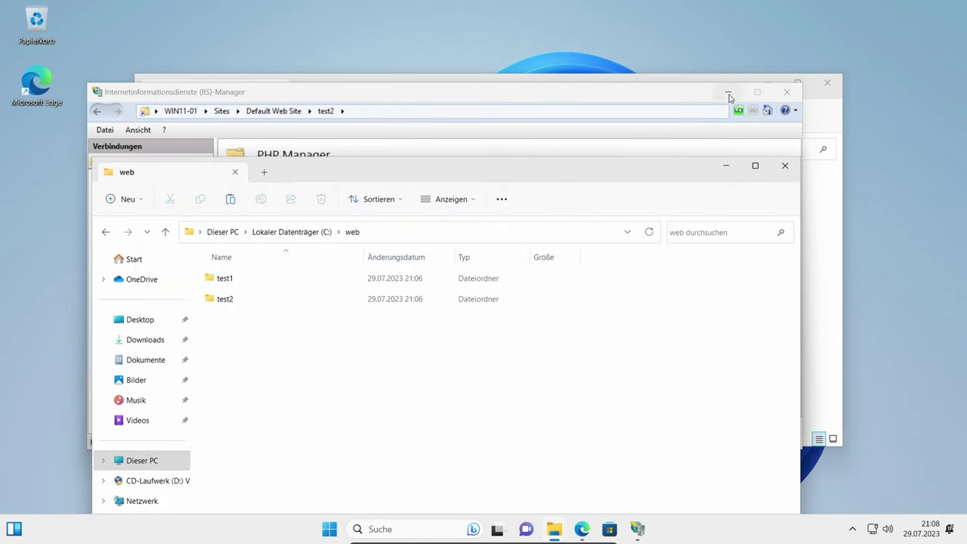
click(727, 92)
click(768, 82)
drag(657, 168, 718, 72)
double_click(296, 182)
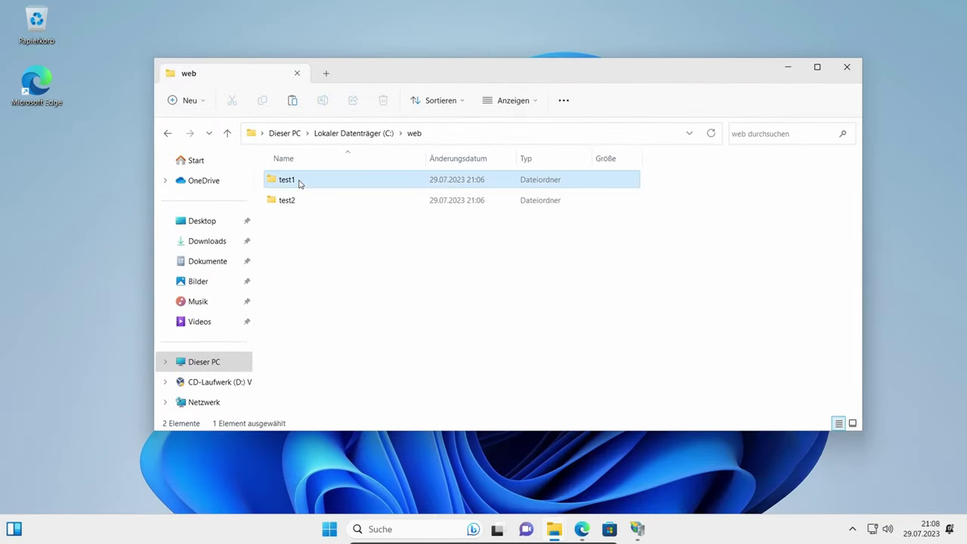
right_click(322, 224)
mouse_move(490, 361)
click(586, 393)
click(494, 264)
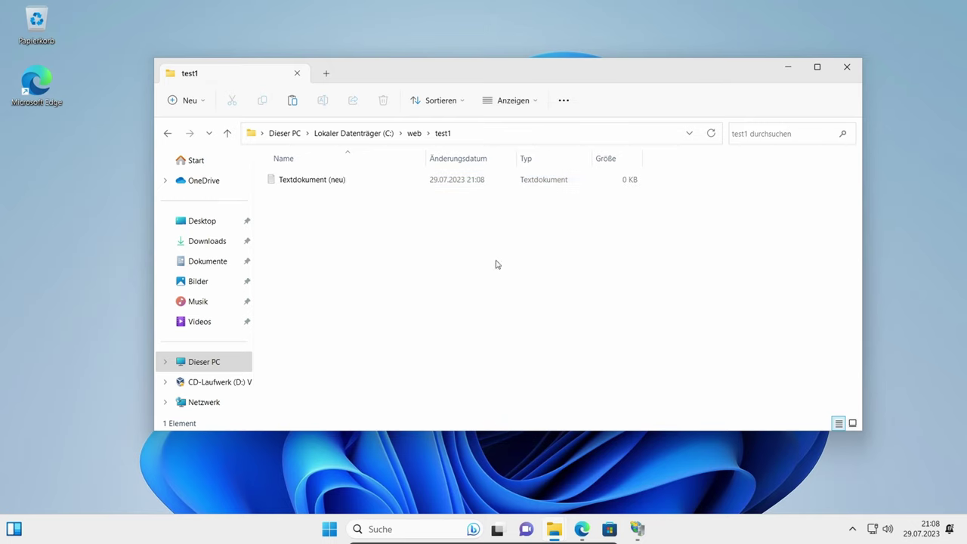
Turn off hiding of extensions for known file types in the folder options.
click(566, 101)
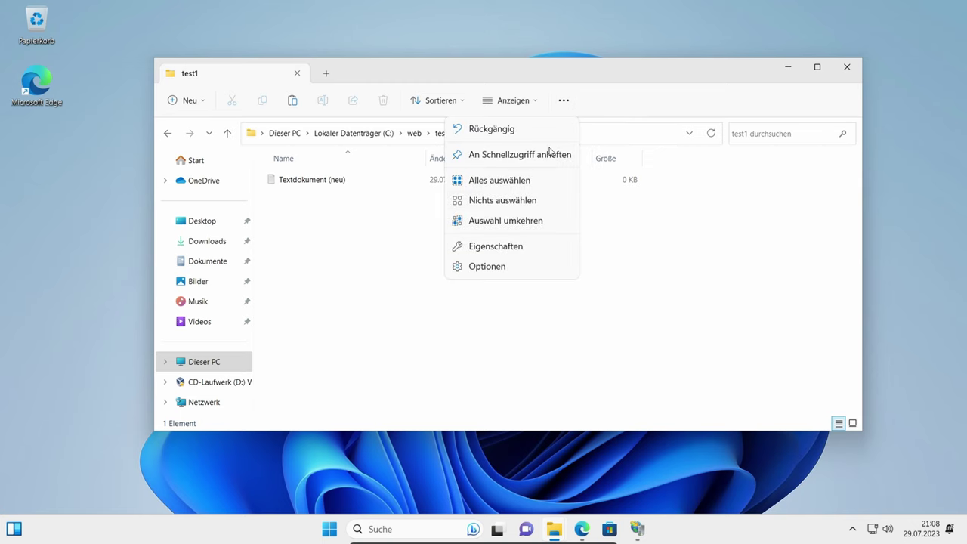
click(499, 267)
click(229, 191)
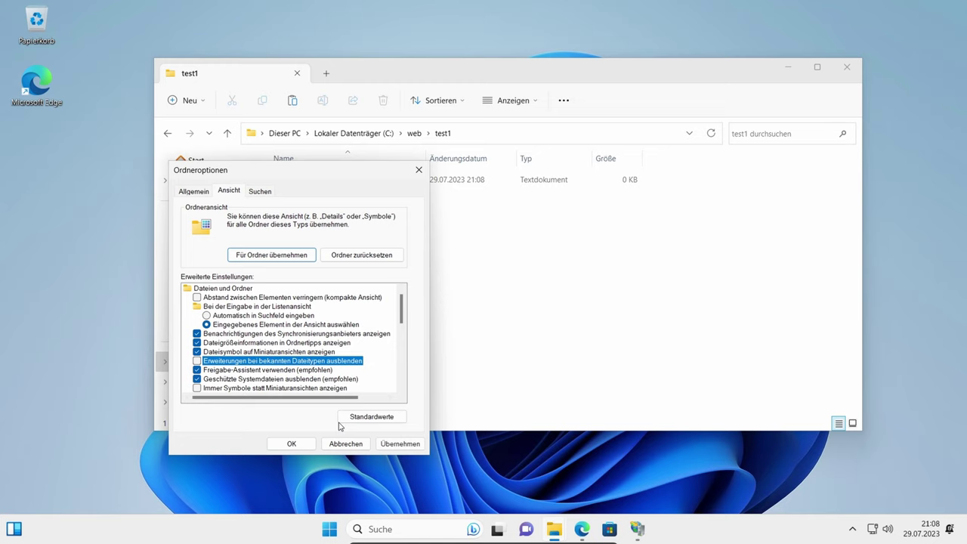
click(302, 445)
Rename the new text document to test.php and accept the changed file extension.
click(351, 185)
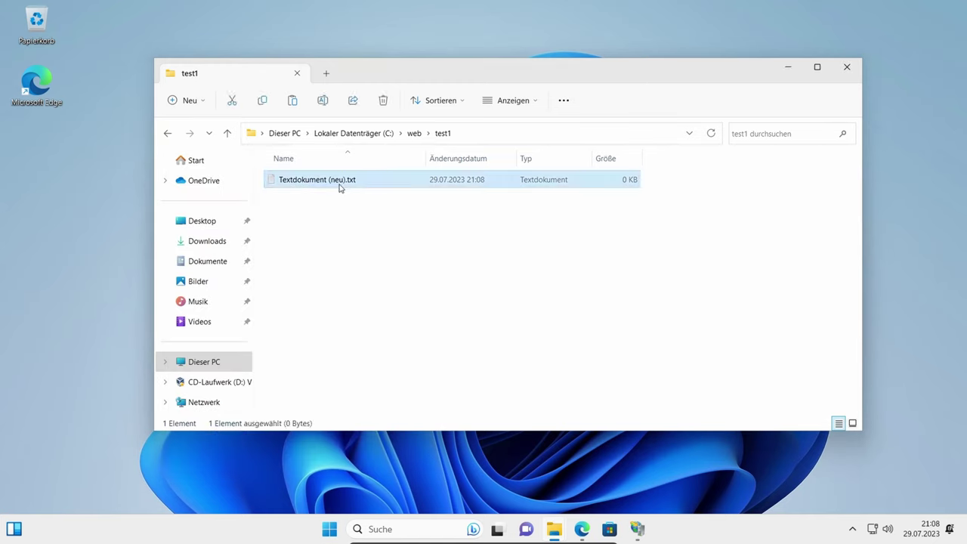
click(338, 188)
text(test)
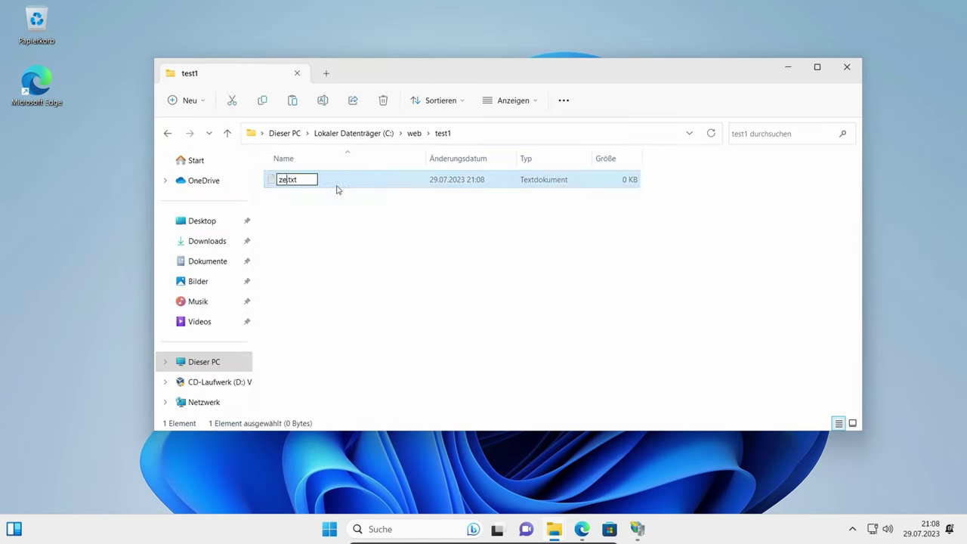
key(shift+Right)
key(shift+Right)
key(shift+Right)
text(.php)
key(Return)
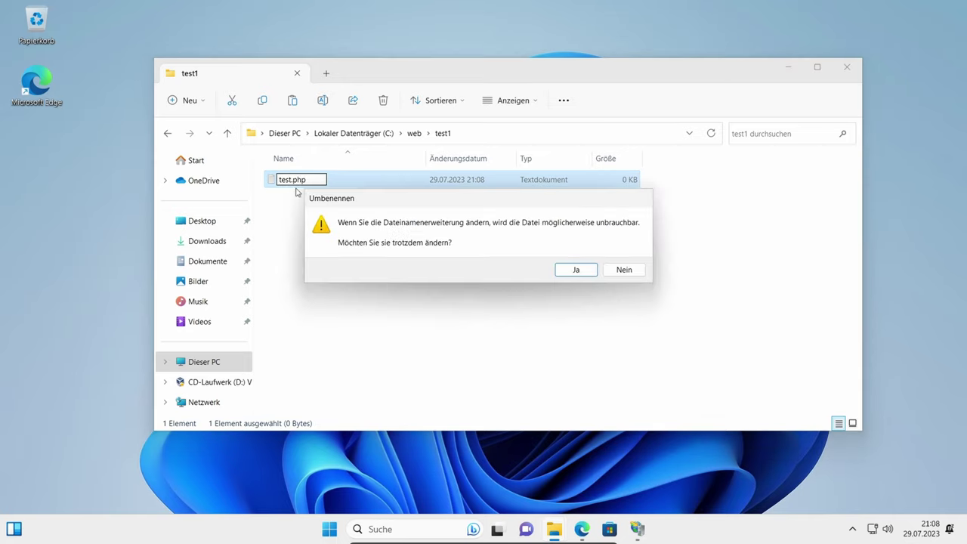
click(574, 270)
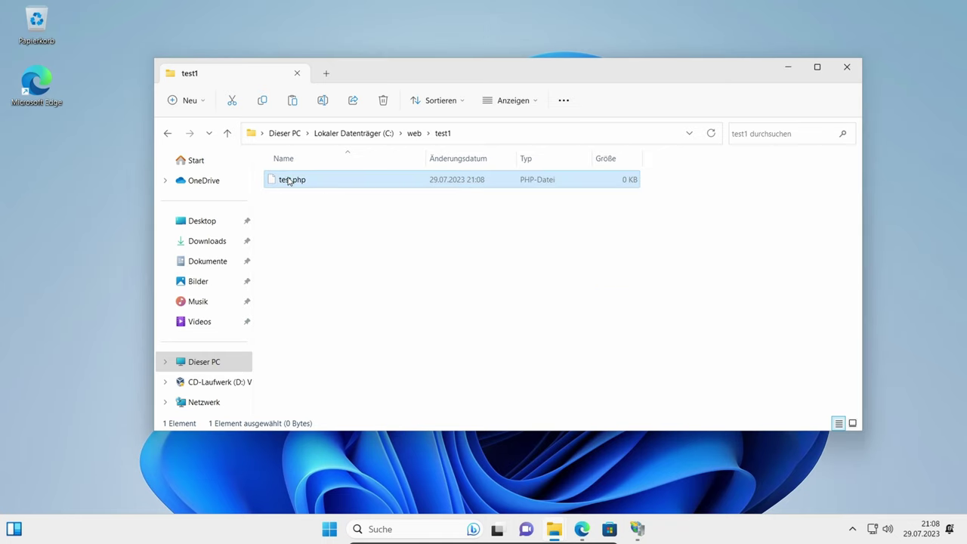
Open test.php in the text editor, enter <?php phpinfo(); ?>, then save and close the file.
double_click(289, 181)
double_click(381, 234)
click(108, 92)
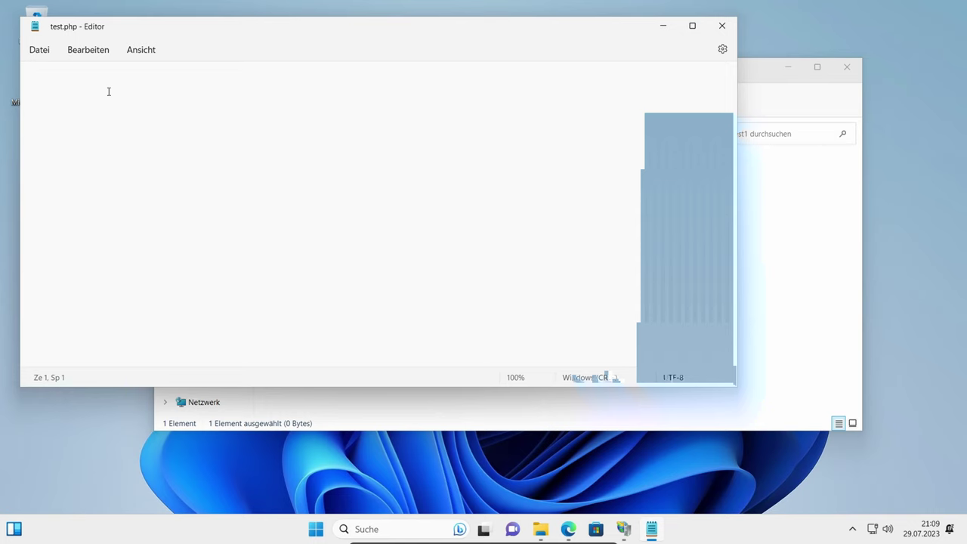
text(<?php phpinfo(); ?>)
click(722, 26)
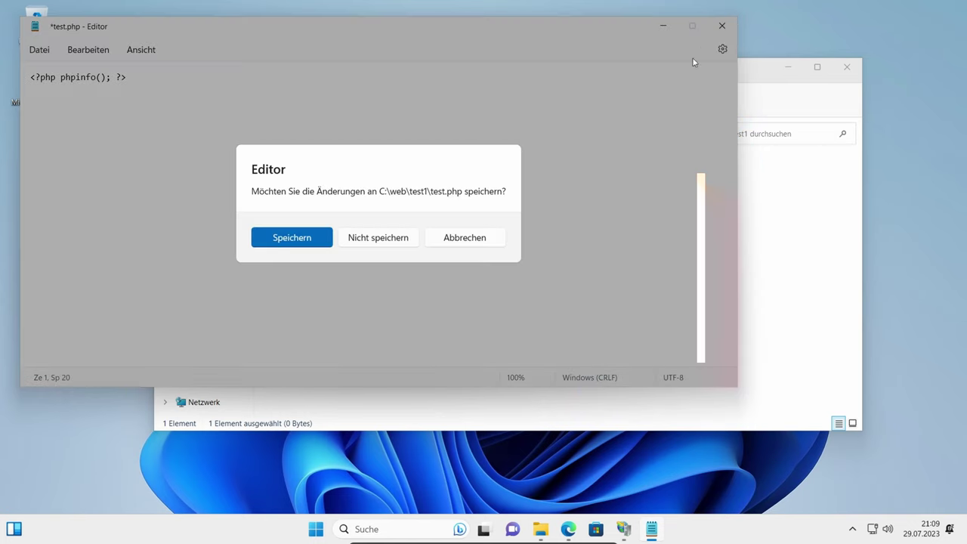
click(275, 240)
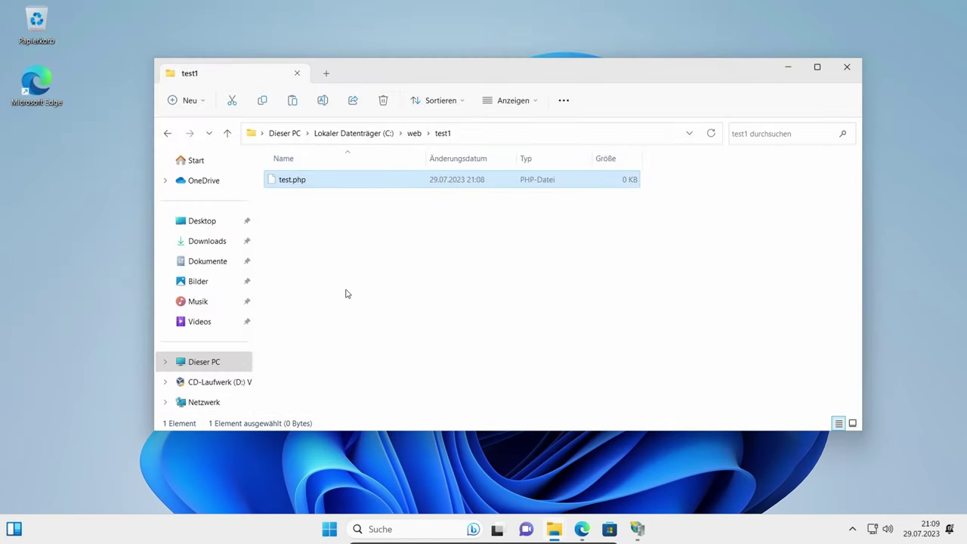
Copy test.php from the test1 folder into C:\web\test2.
click(414, 134)
double_click(304, 201)
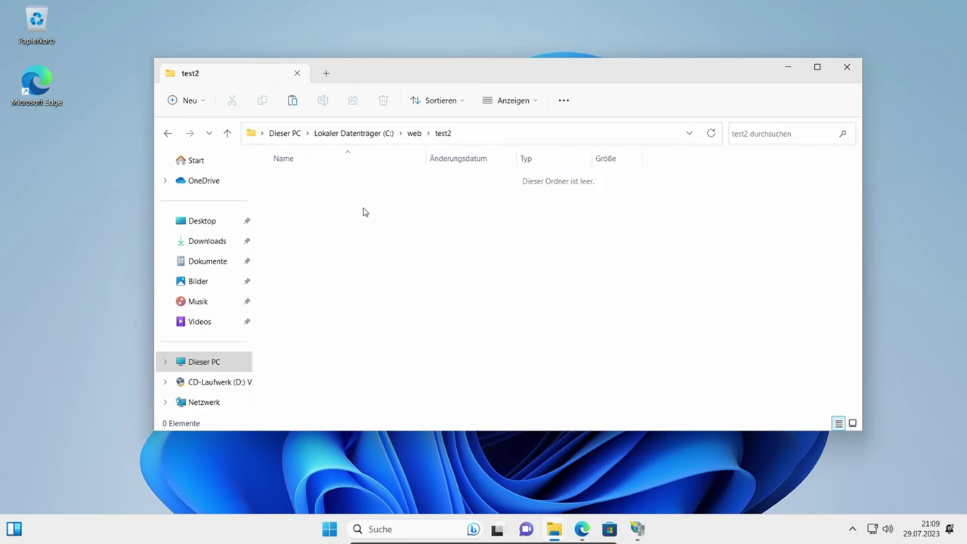
key(ctrl+v)
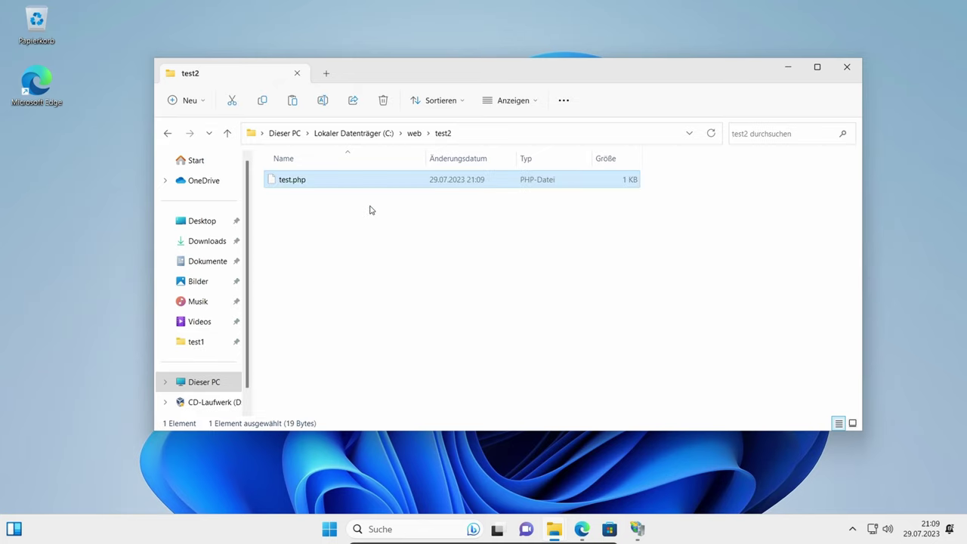
click(581, 529)
click(271, 35)
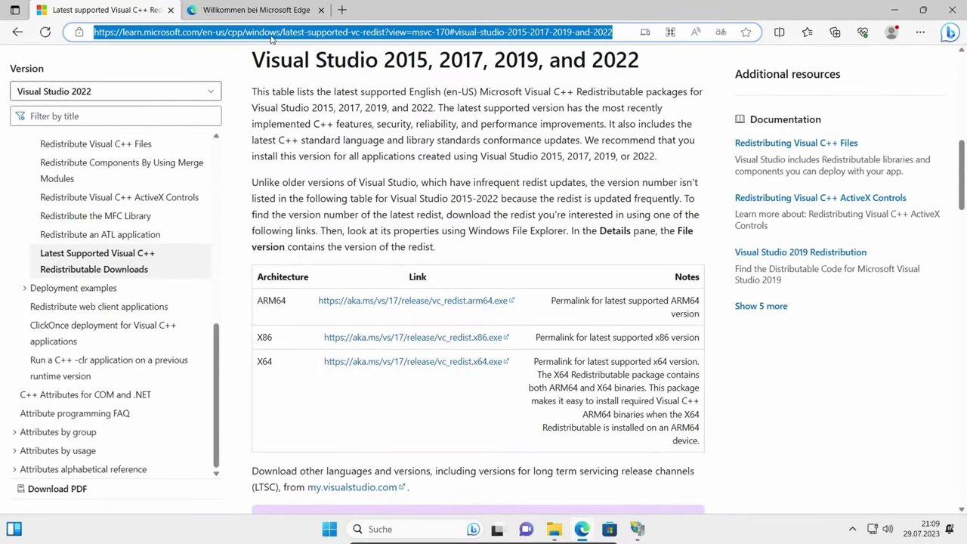
text(localhost)
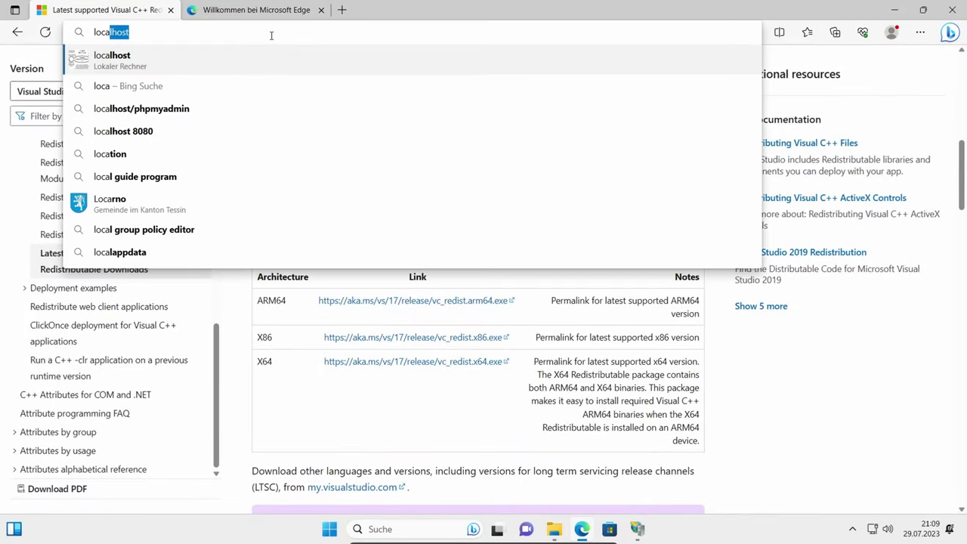
key(Return)
click(272, 35)
text(http://)
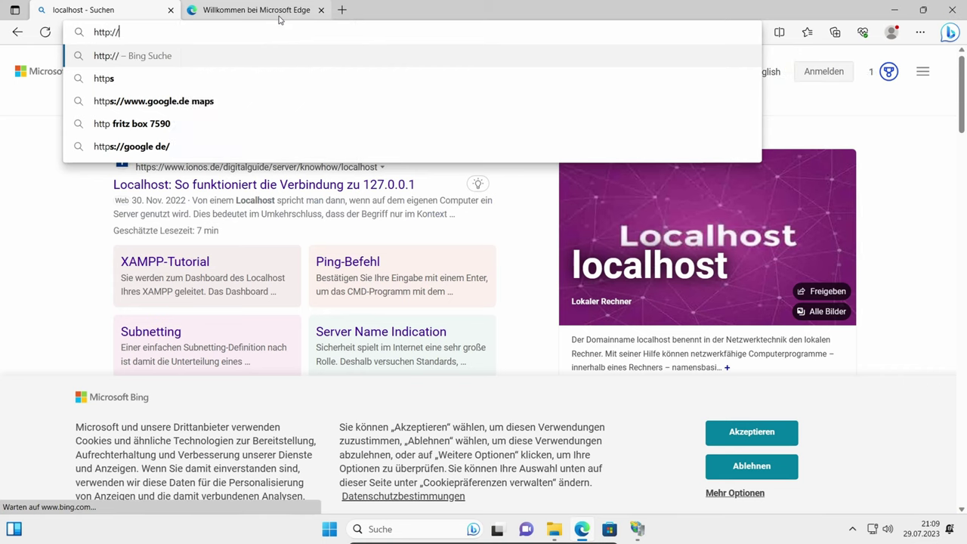
text(localhost)
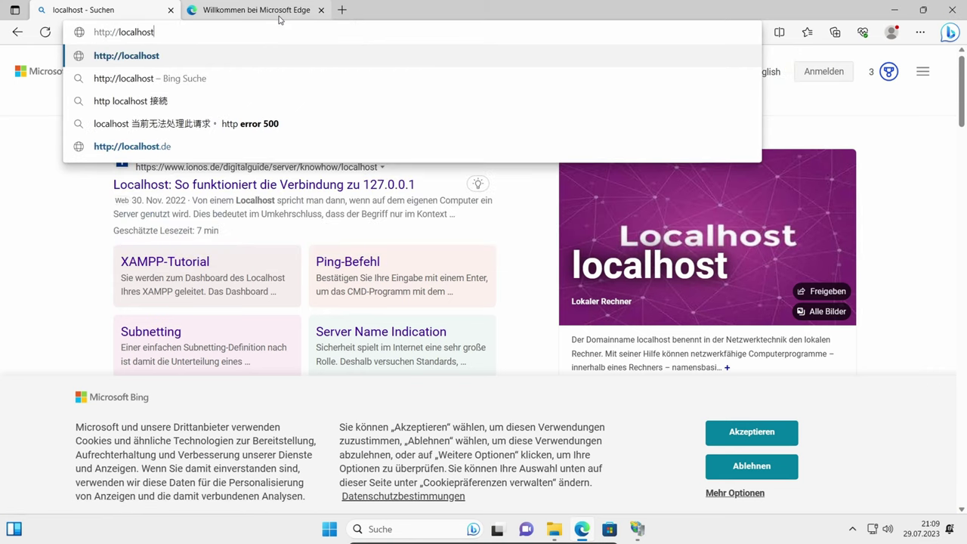
key(Return)
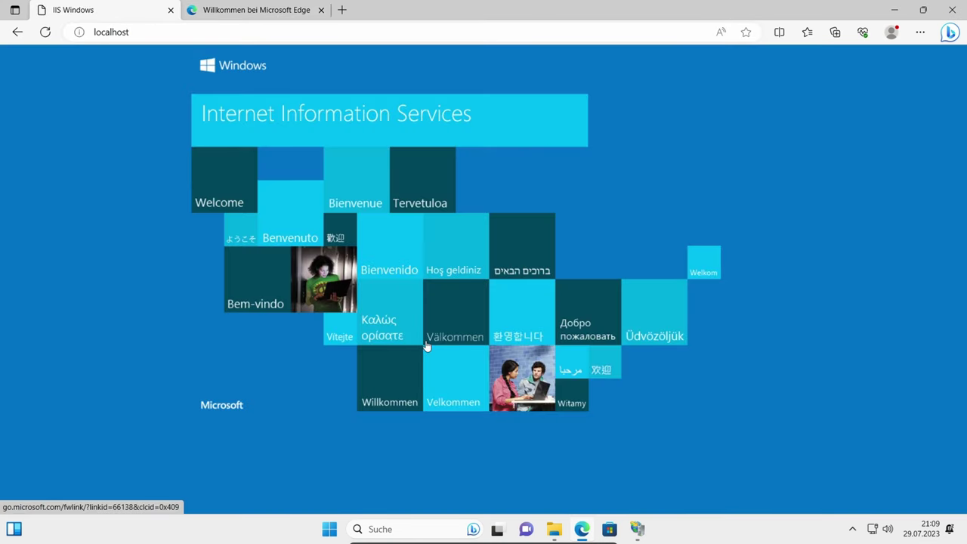
Switch to File Explorer and view the default website's files in C:\inetpub\wwwroot.
click(554, 529)
click(527, 498)
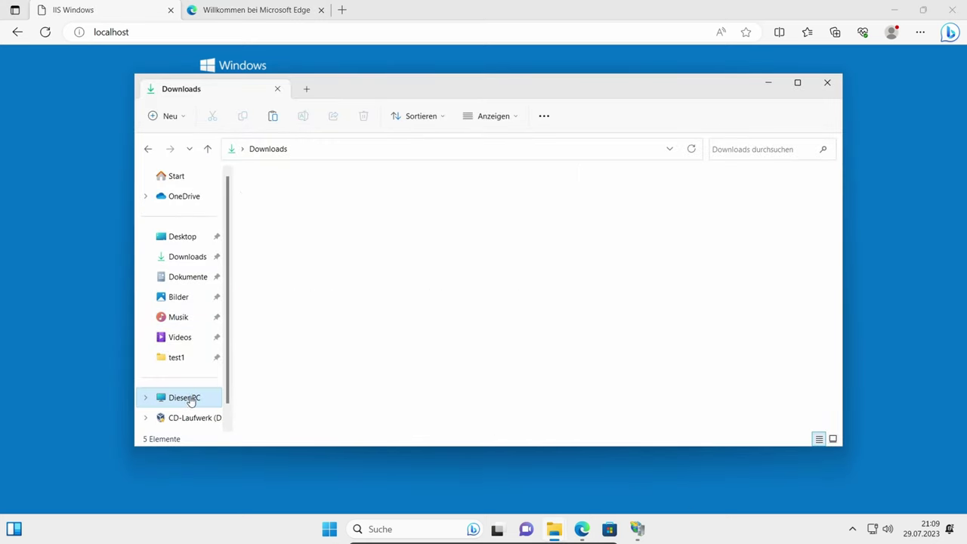
click(187, 404)
double_click(309, 205)
click(278, 221)
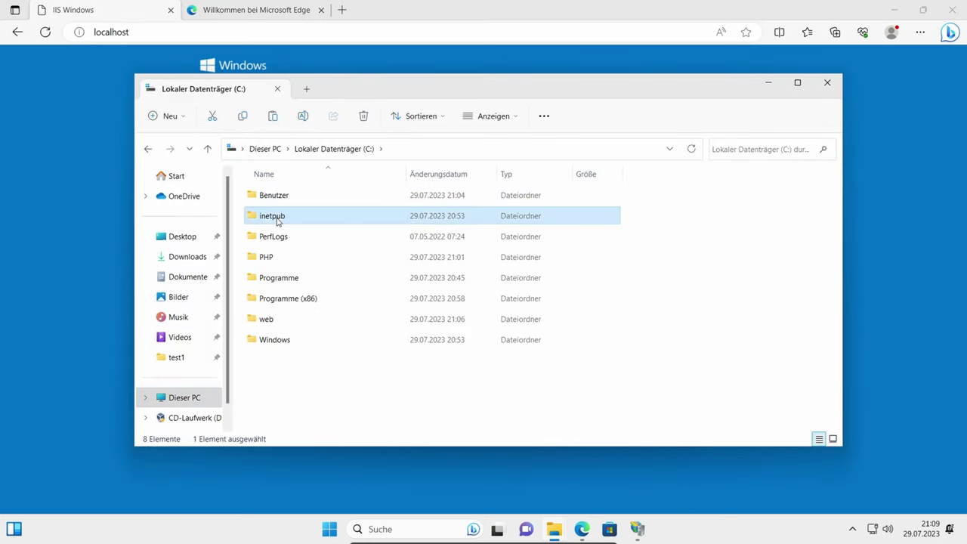
double_click(278, 219)
double_click(274, 278)
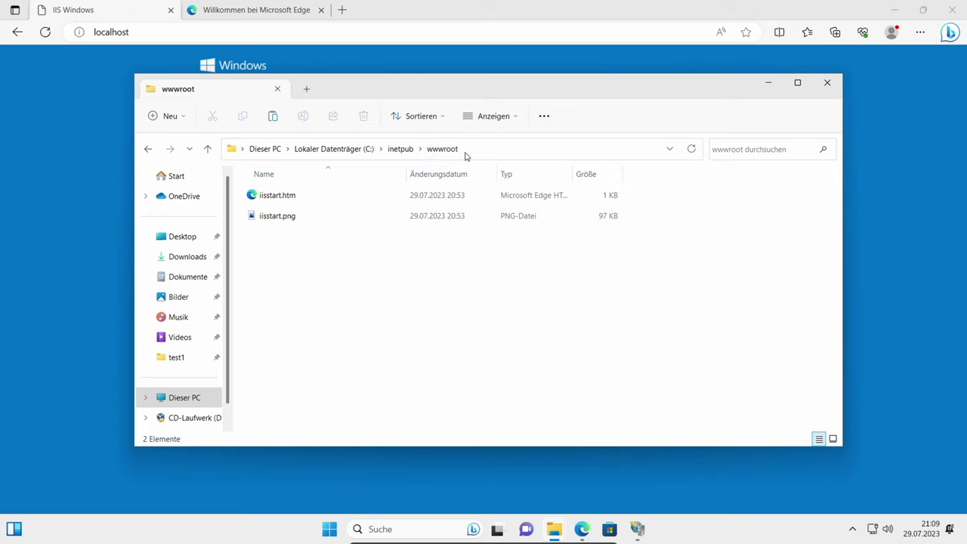
Return to Microsoft Edge and load localhost/test1/test.php to check the PHP version used by test1.
click(220, 33)
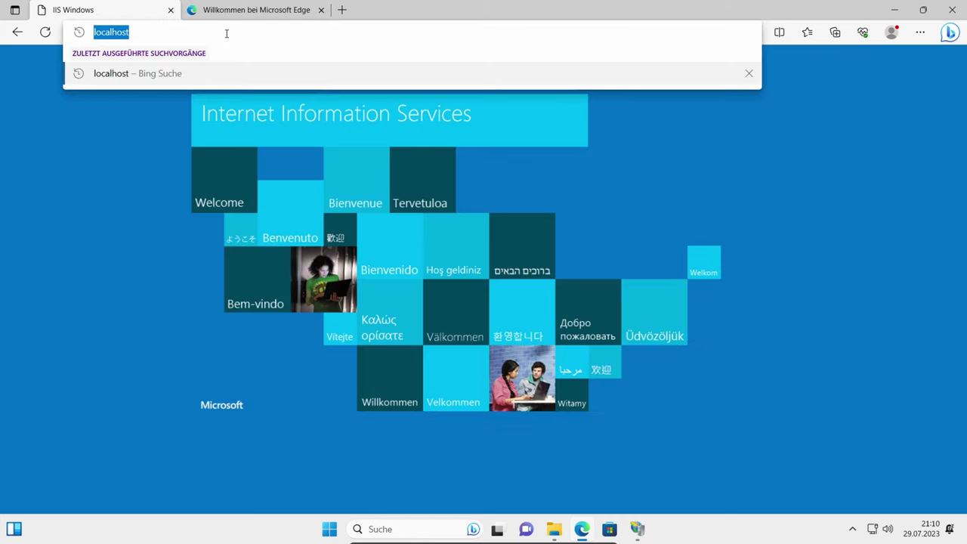
click(227, 34)
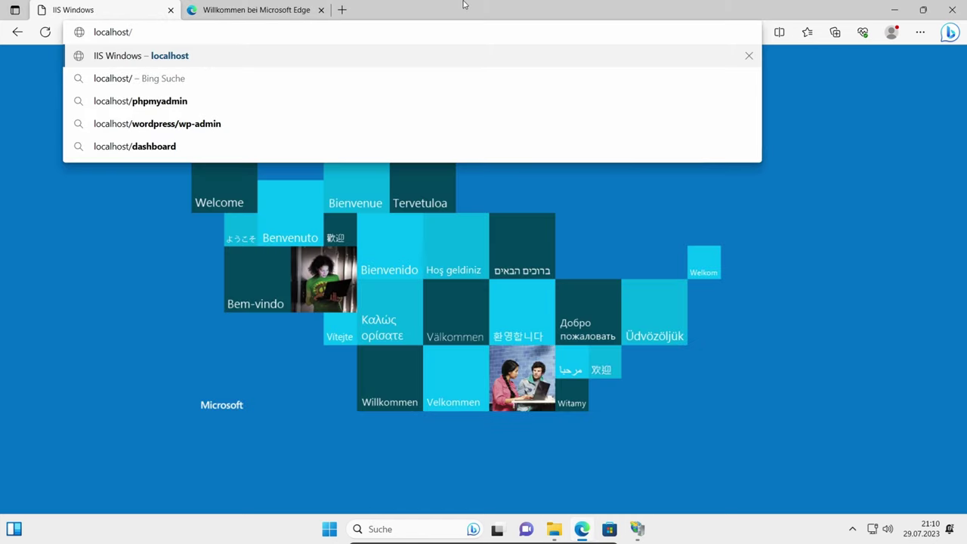
text(test1)
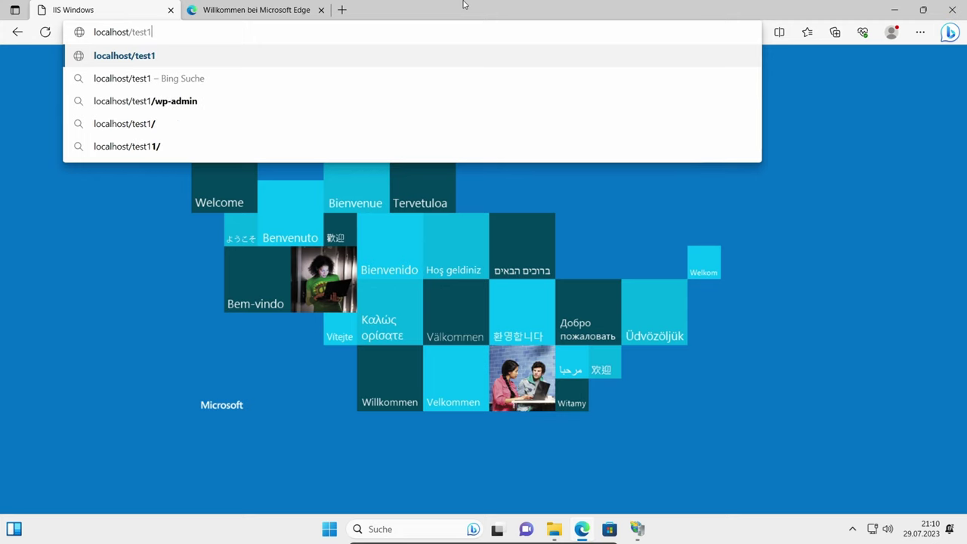
text(/test)
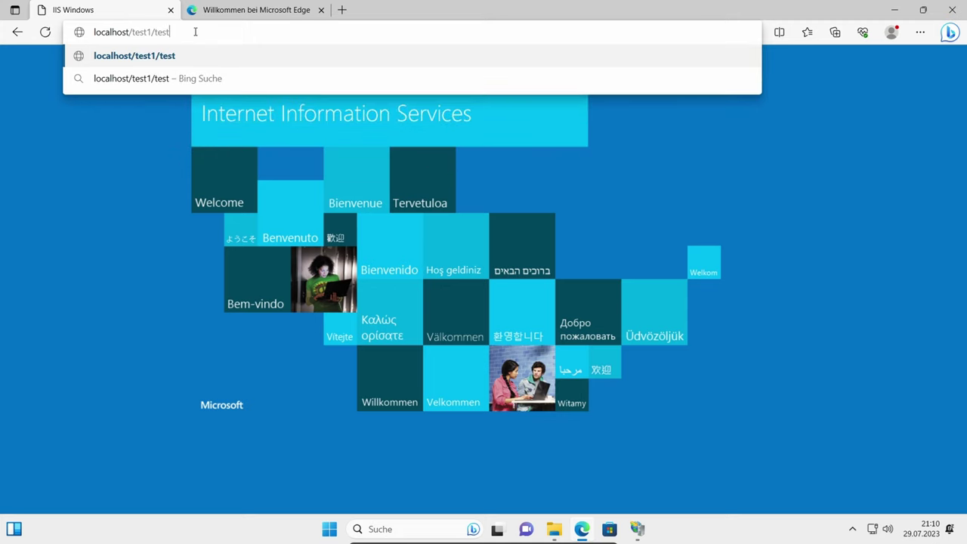
text(.php)
key(Return)
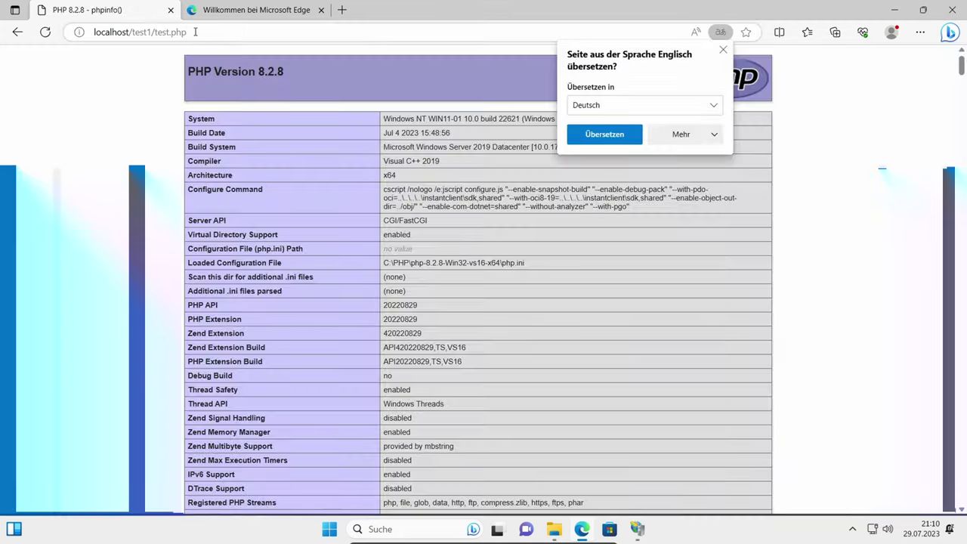
Dismiss the translation offer and look through the test1 phpinfo page, including its Core directives.
click(238, 66)
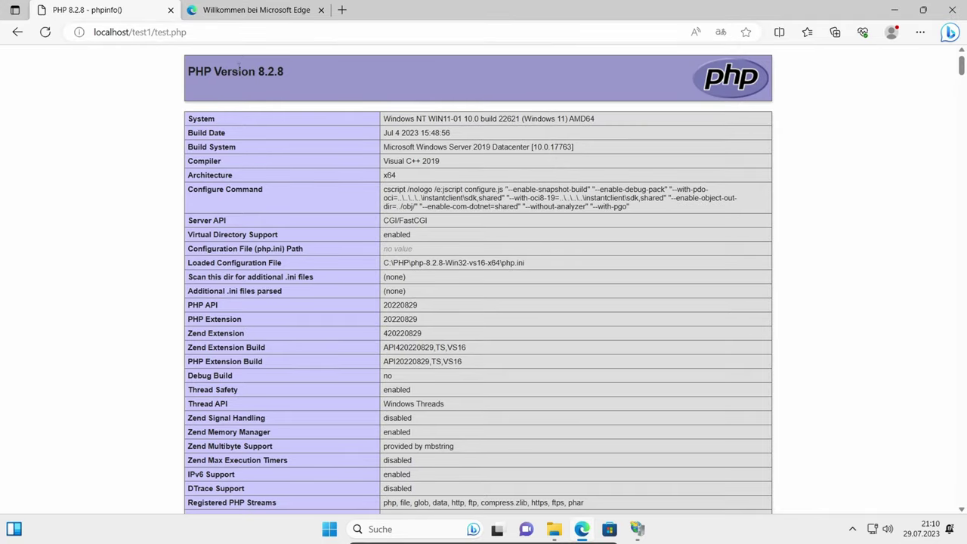
scroll(439, 171, down, 20)
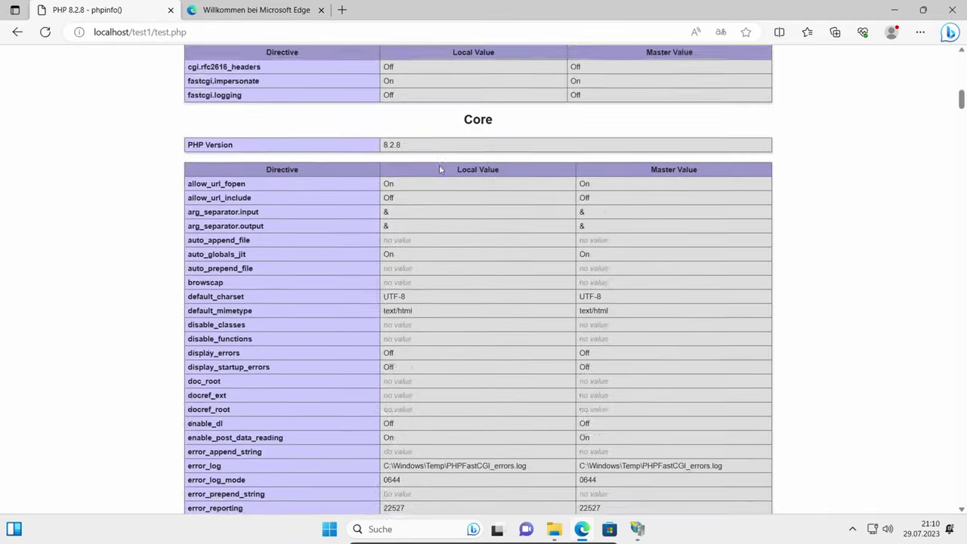
scroll(441, 168, up, 8)
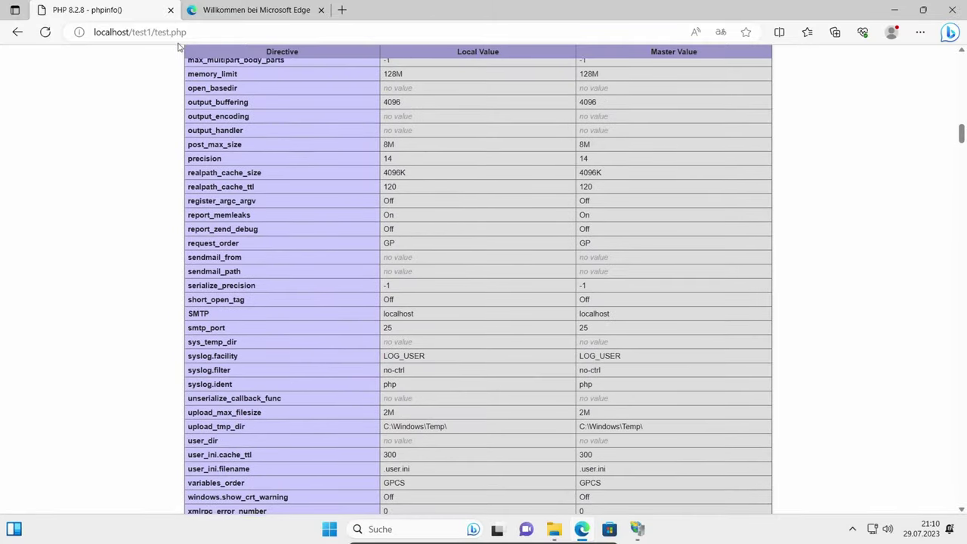
Load localhost/test2/test.php to check the PHP version used by test2.
click(148, 33)
click(149, 33)
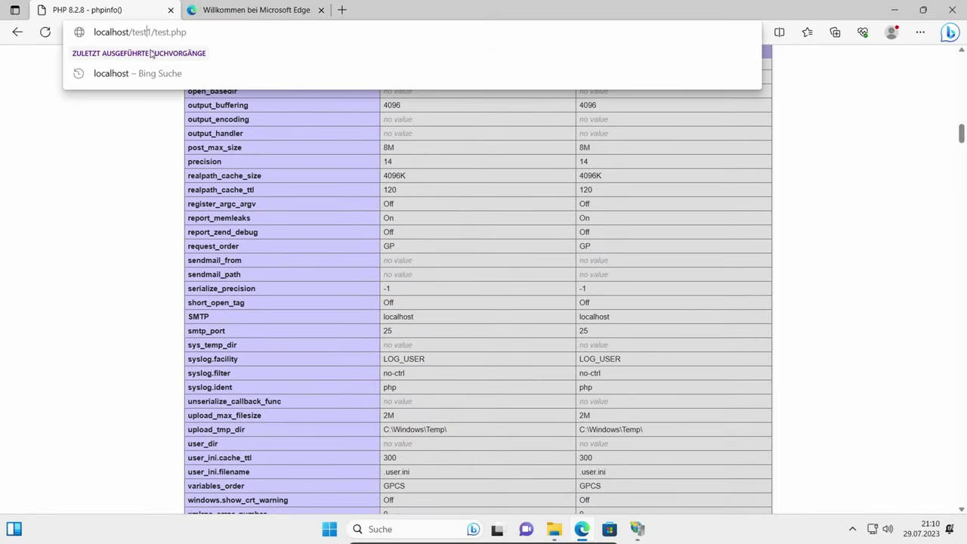
key(BackSpace)
text(2)
key(Return)
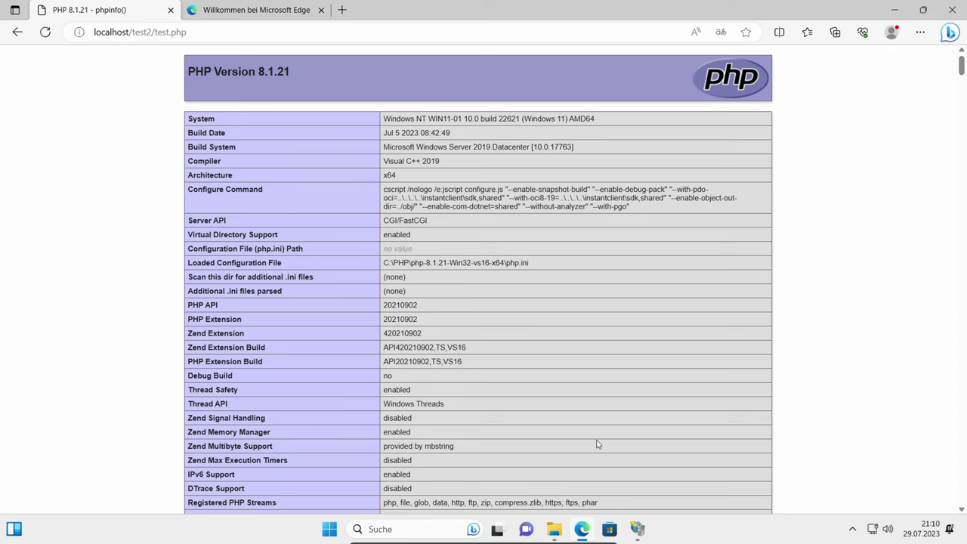
Switch to IIS Manager and view the PHP Manager settings of the test2 virtual directory.
mouse_move(637, 528)
click(619, 468)
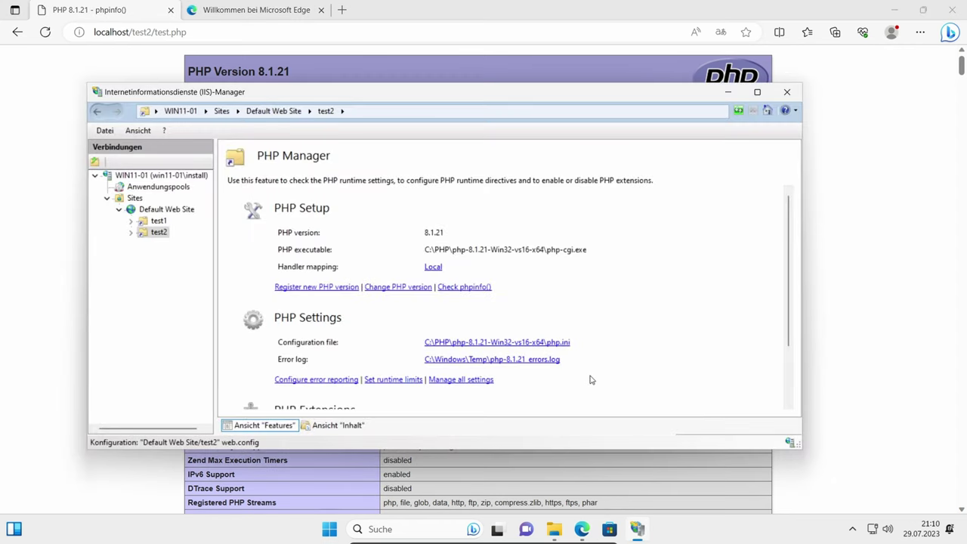